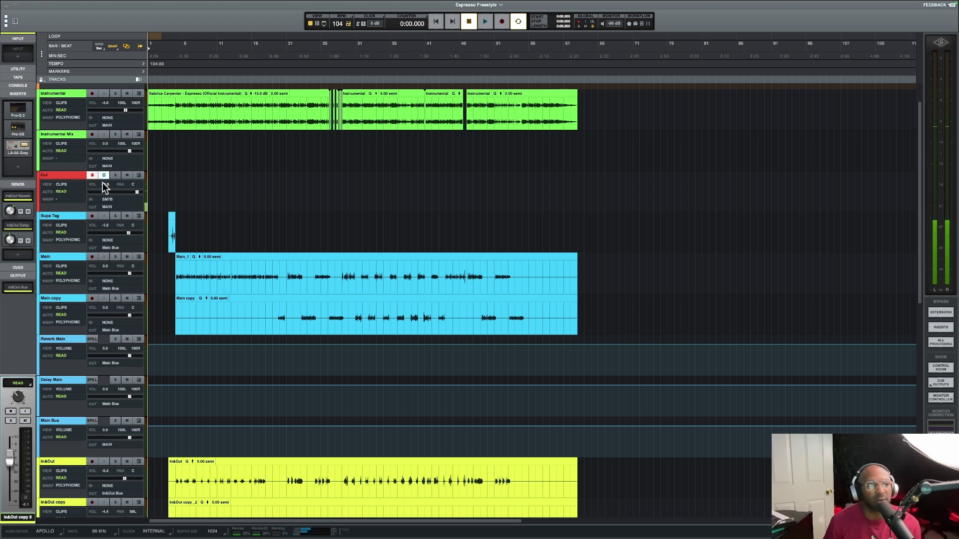
# Examine the Neve 1073 preamp settings in the Cut track's Unison slot, and close the plug-in
pyautogui.click(68, 175)
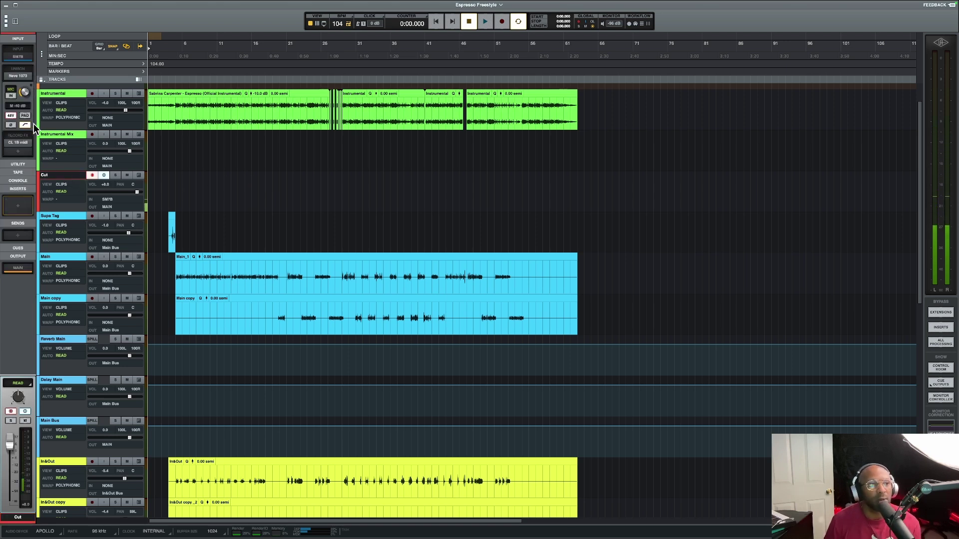
pyautogui.click(18, 75)
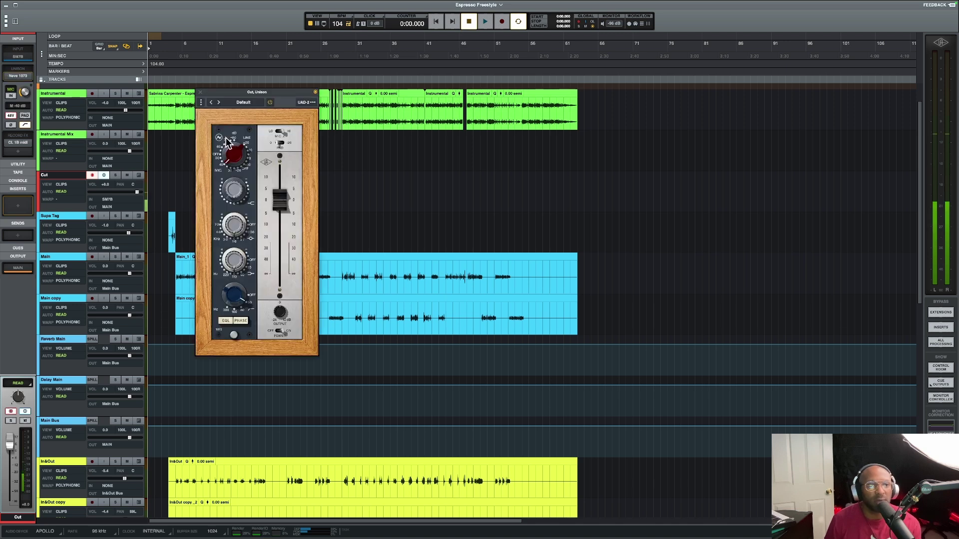
pyautogui.moveTo(238, 92); pyautogui.dragTo(391, 129)
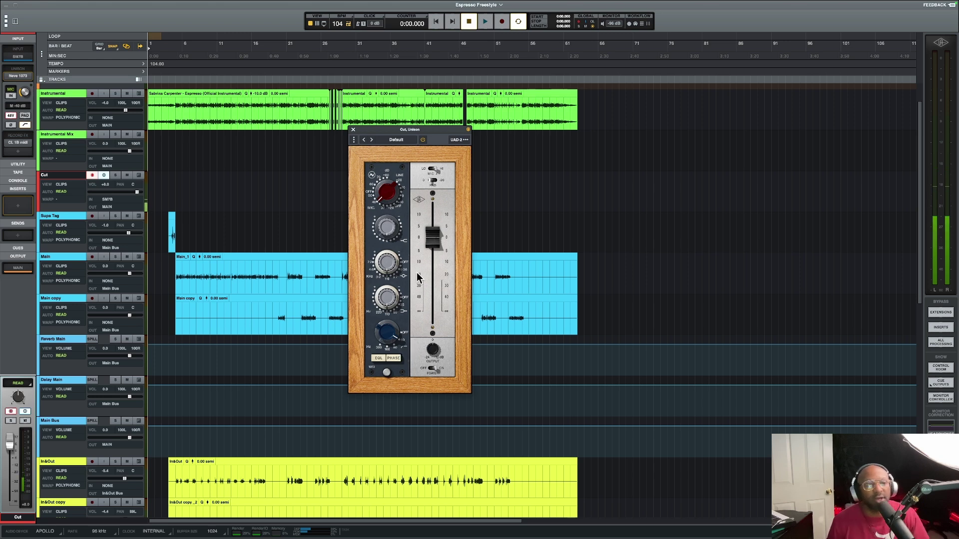
pyautogui.click(353, 130)
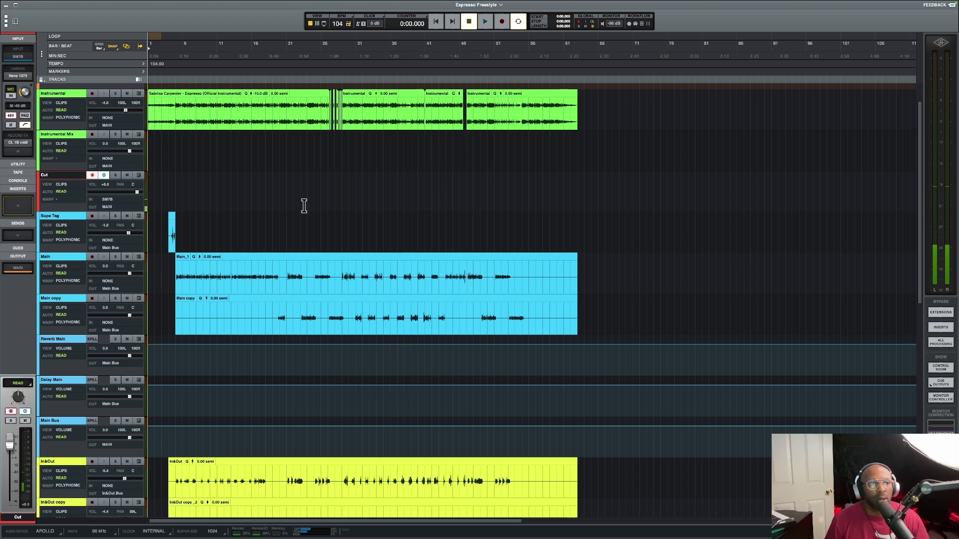
# Review the output volume, attack and release settings of the Cut track's Tube-Tech CL 1B compressor, and close the plug-in
pyautogui.click(17, 144)
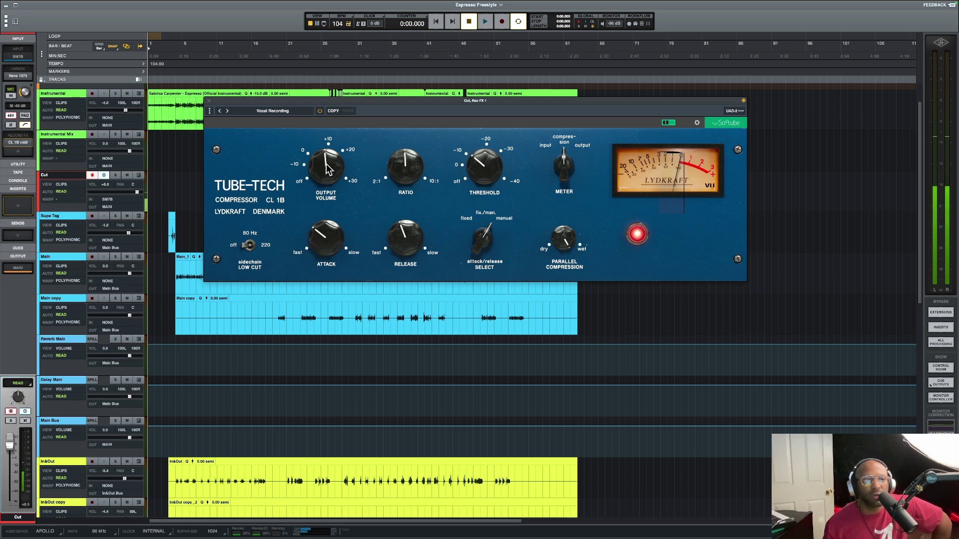
pyautogui.moveTo(327, 165)
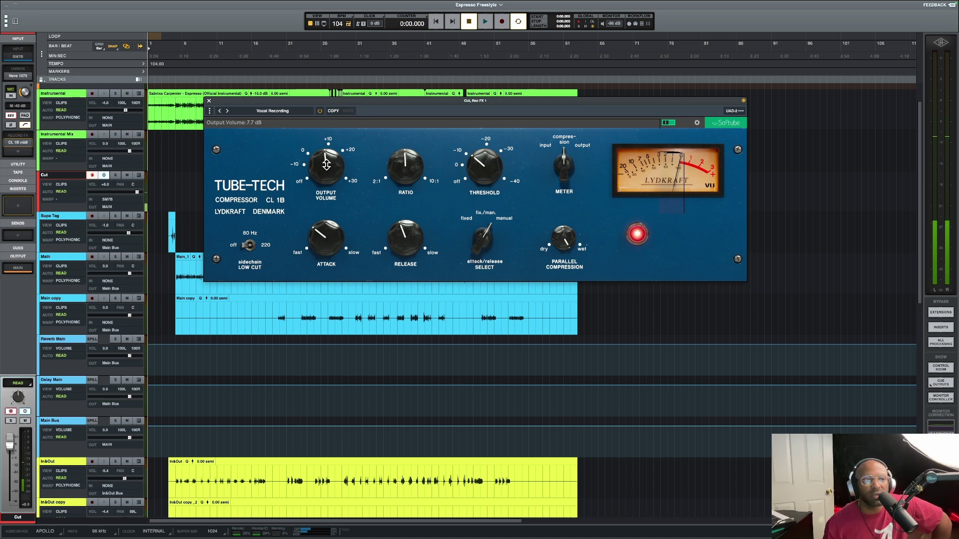
pyautogui.moveTo(339, 227)
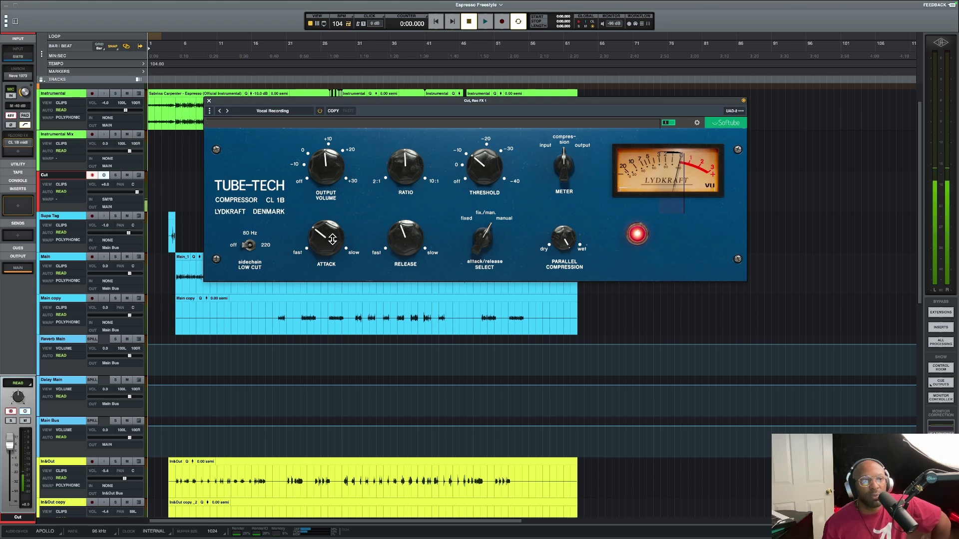
pyautogui.moveTo(393, 240)
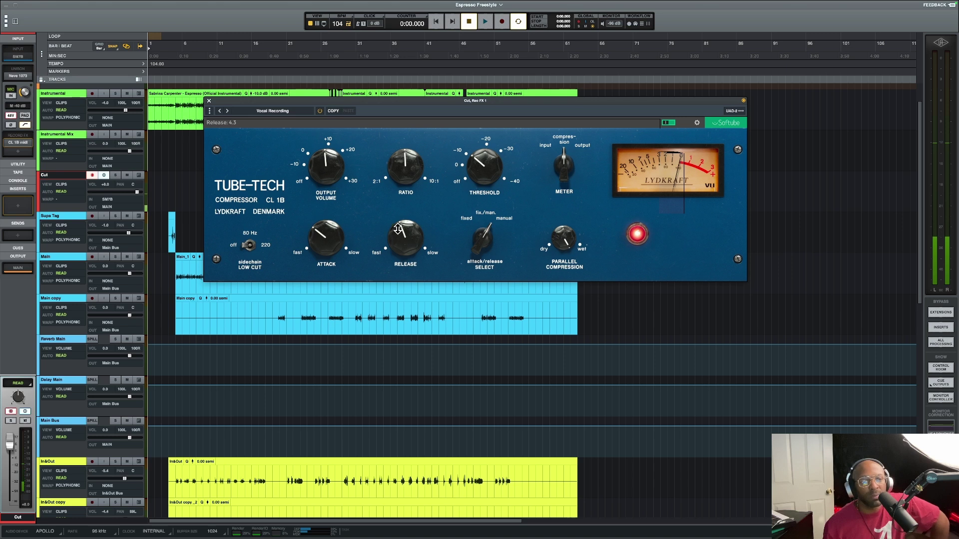
pyautogui.click(209, 100)
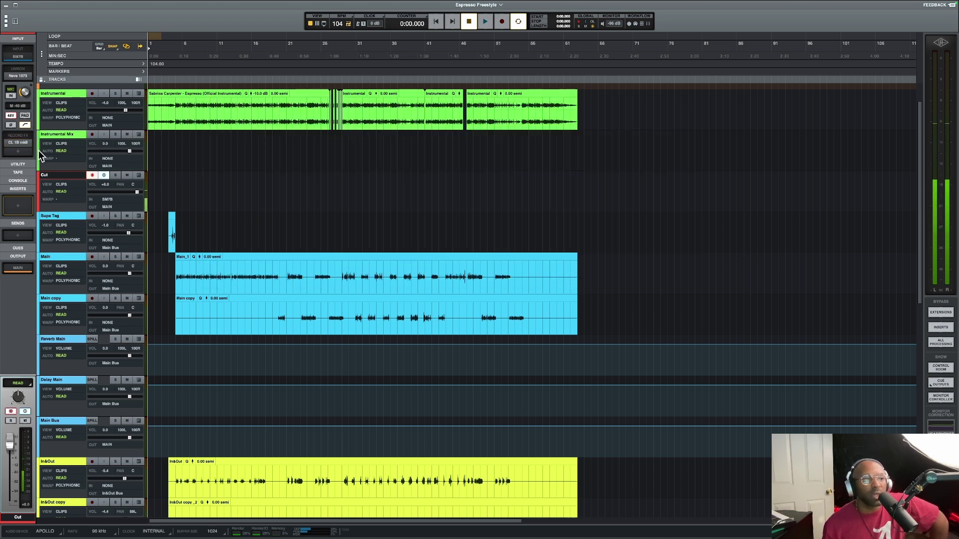
pyautogui.click(18, 144)
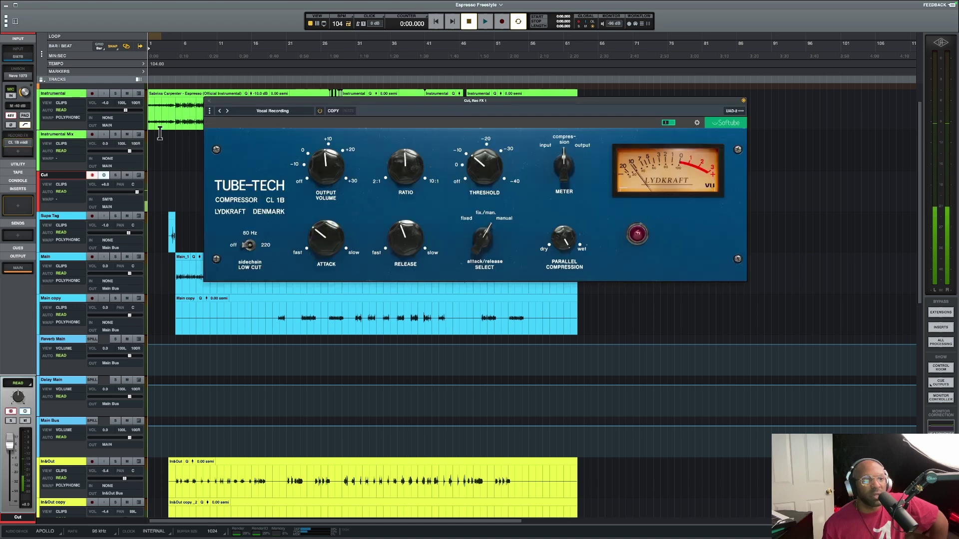
pyautogui.click(209, 101)
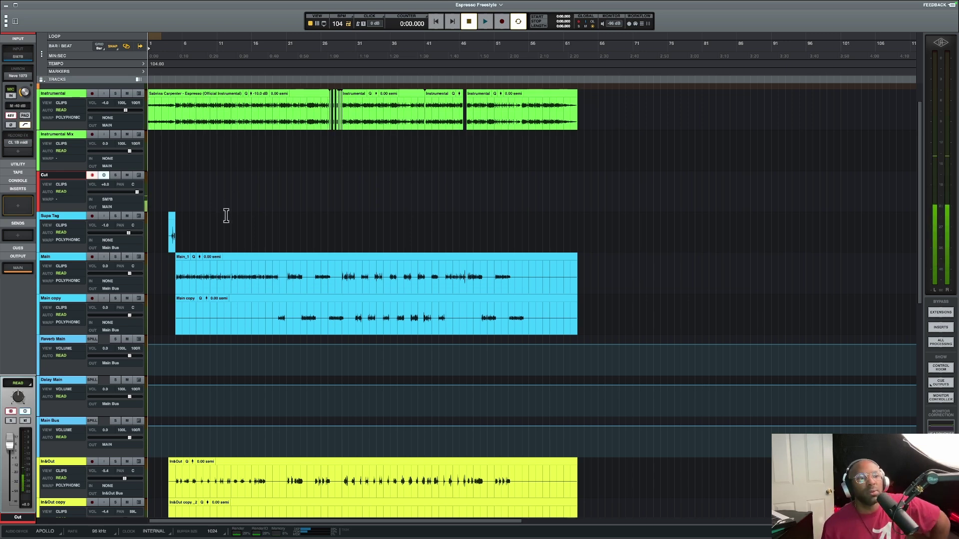
# Select the Main, Main copy and Supa Tag tracks one after another to inspect their inserts and sends
pyautogui.scroll(-3, 226, 215)
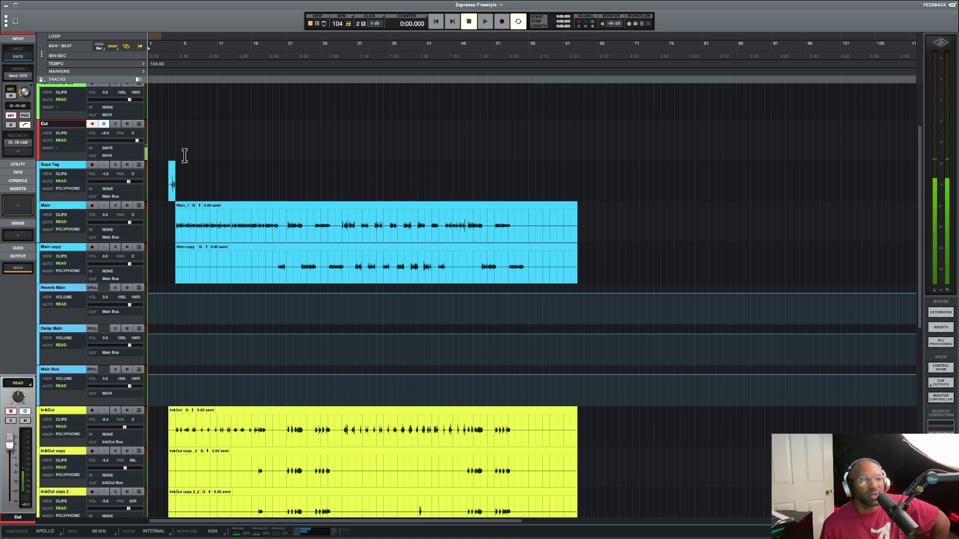
pyautogui.click(78, 205)
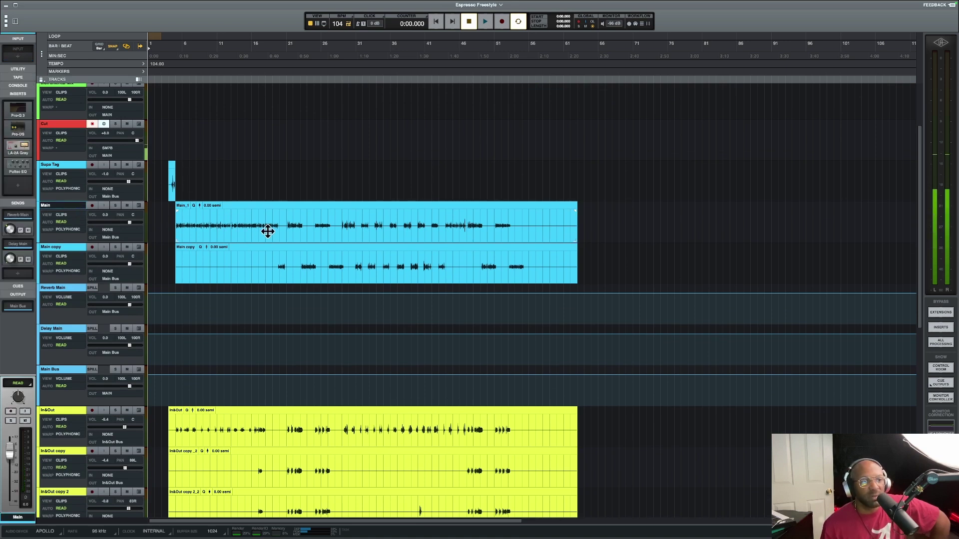
pyautogui.click(68, 249)
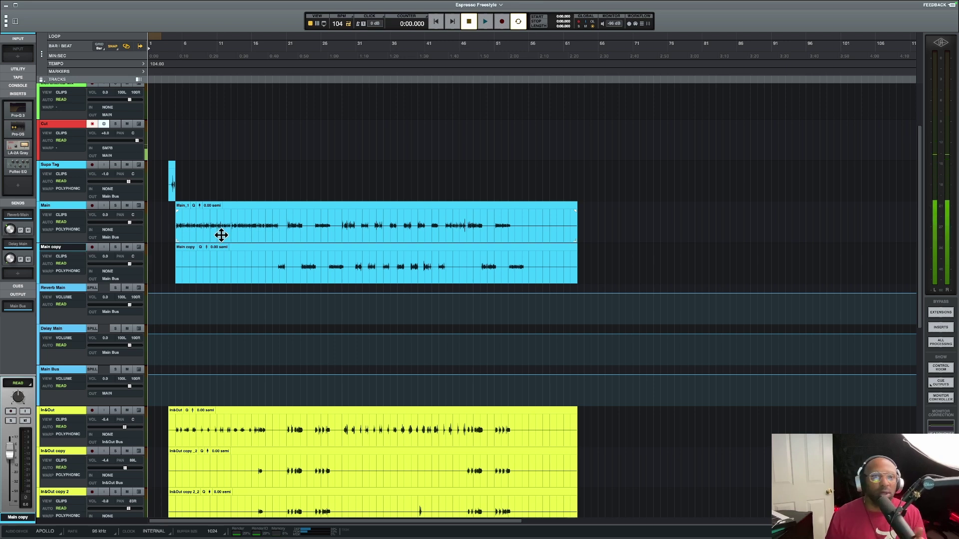
pyautogui.click(210, 249)
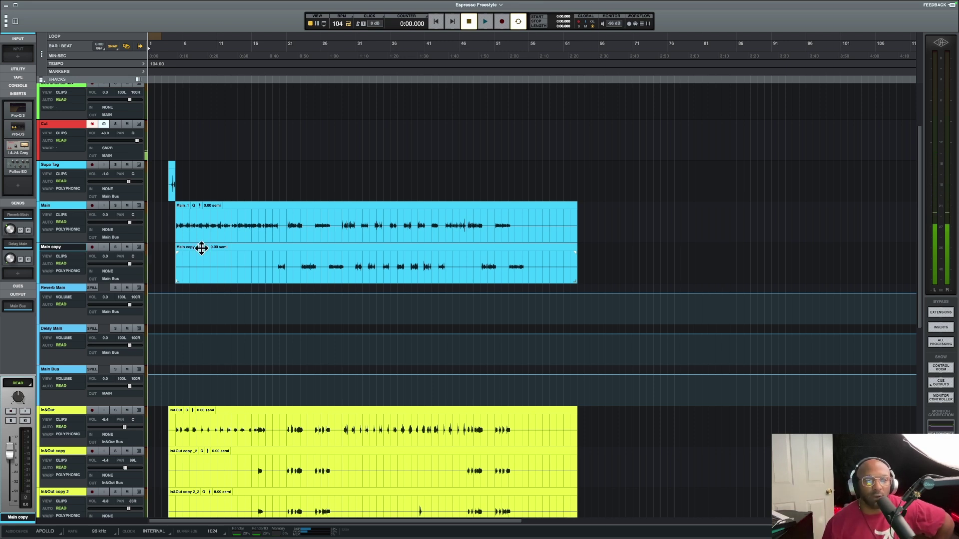
pyautogui.click(169, 182)
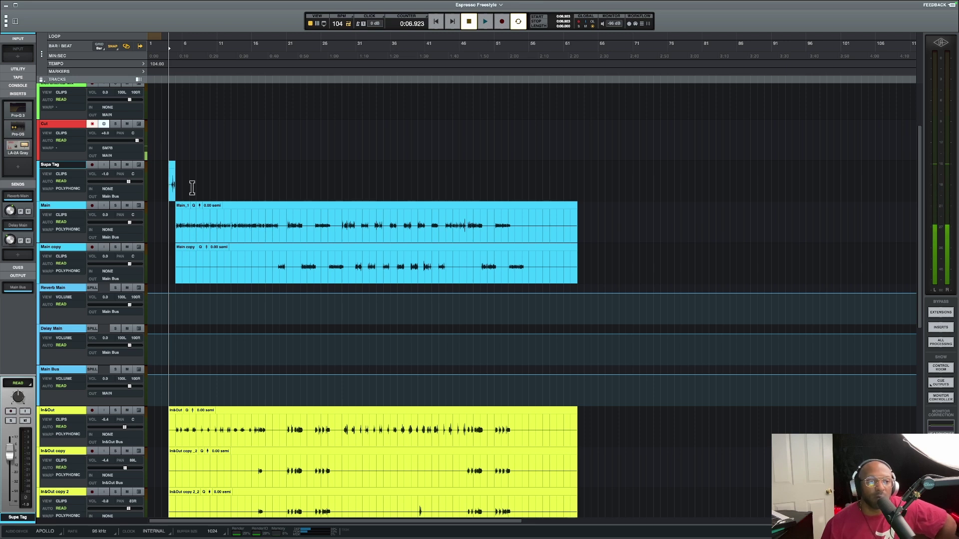
# Examine the FabFilter Pro-R settings on the Reverb Main track, including the Space value, and close the plug-in
pyautogui.scroll(-5, 192, 187)
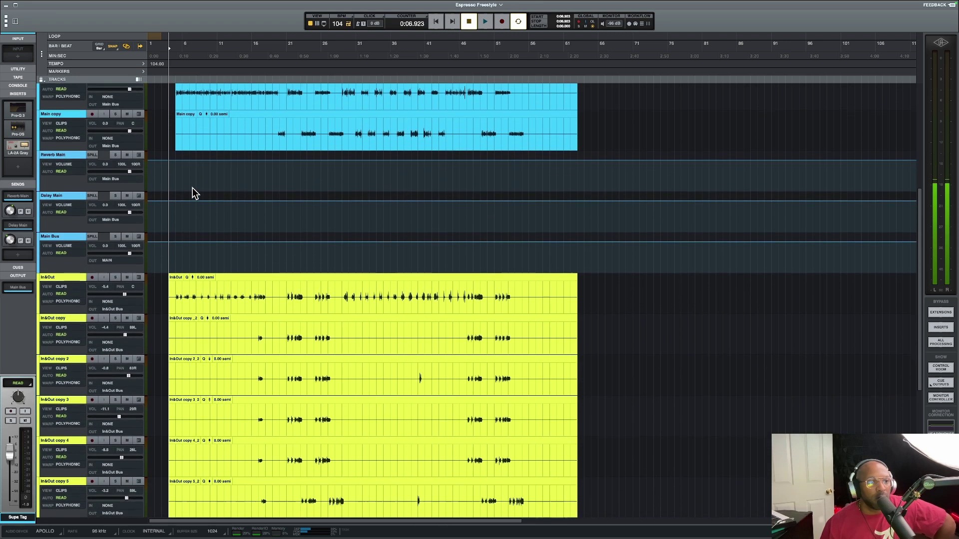
pyautogui.scroll(4, 193, 193)
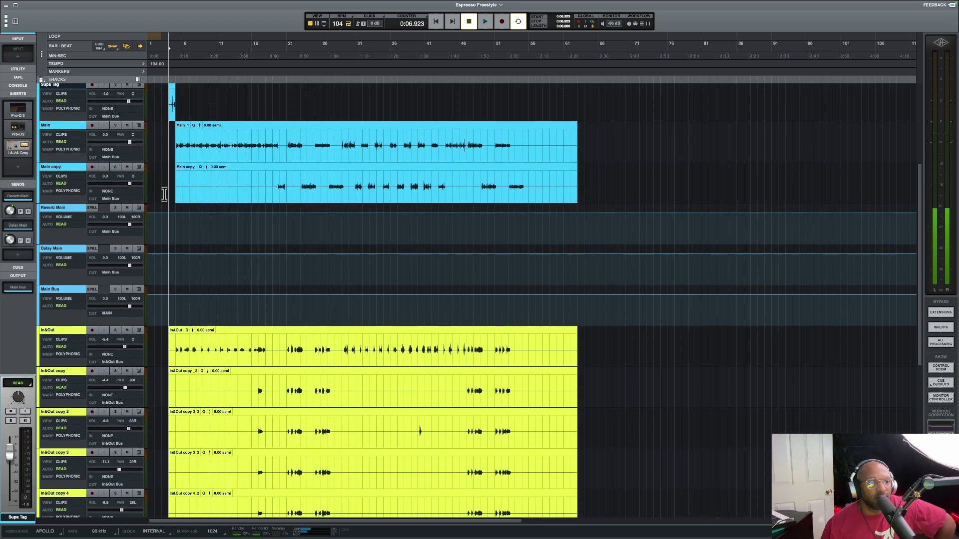
pyautogui.click(69, 213)
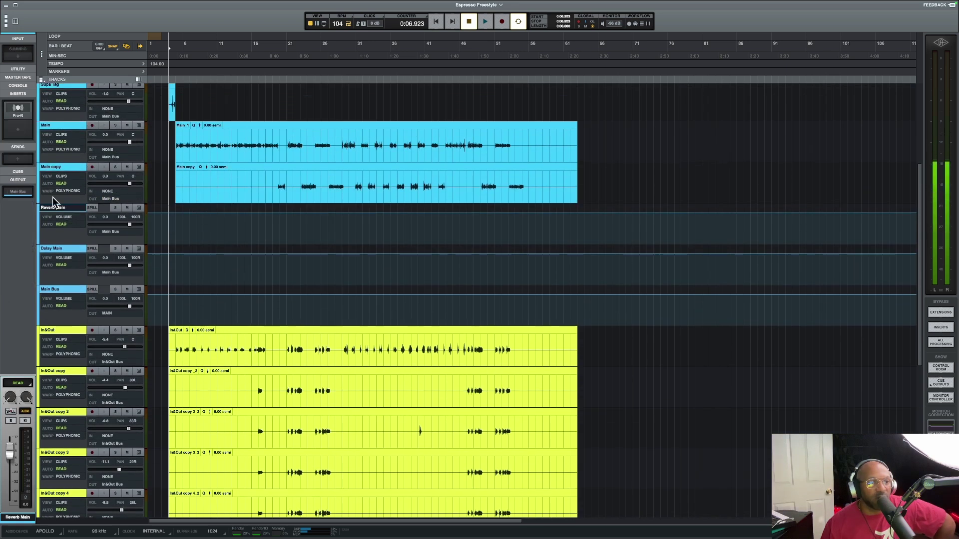
pyautogui.click(18, 111)
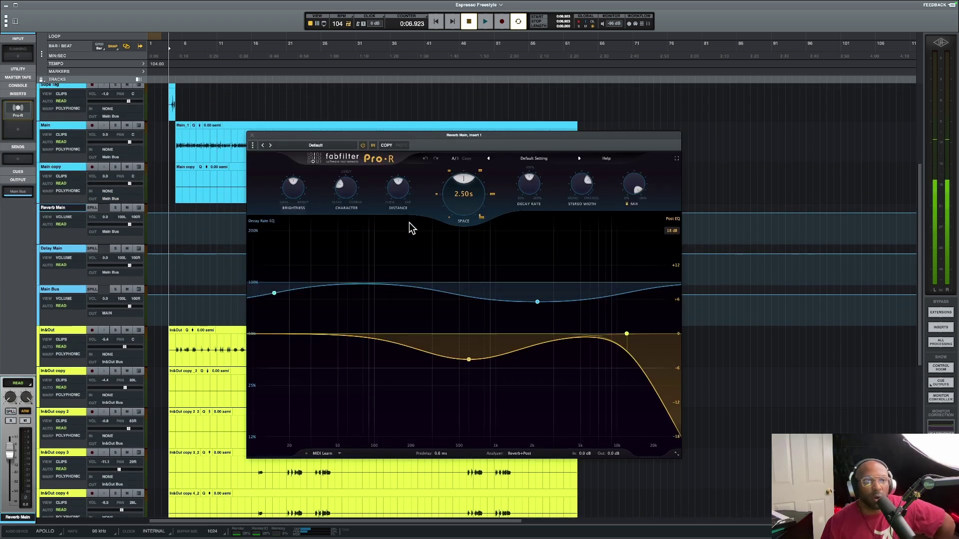
pyautogui.moveTo(465, 186)
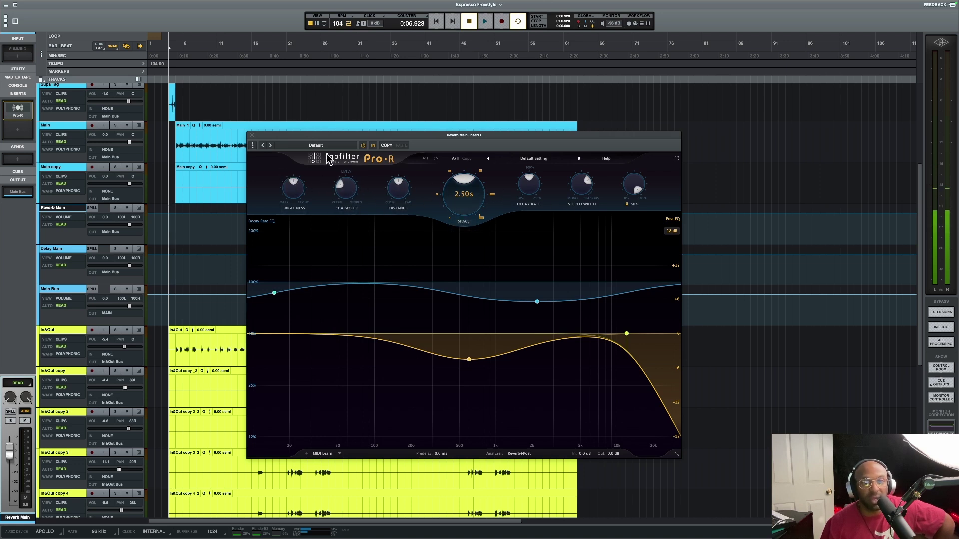
pyautogui.click(253, 135)
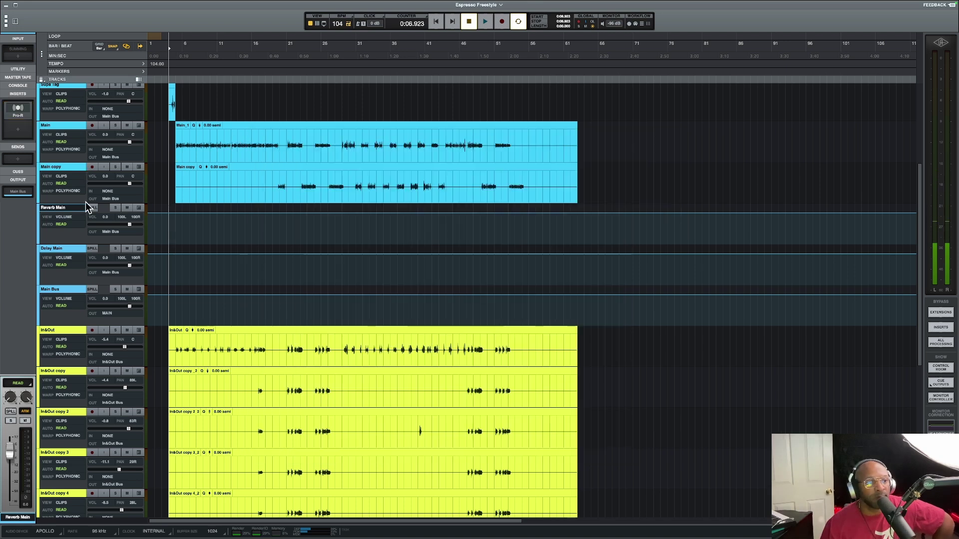
# Examine the FabFilter Timeless 3 settings on the Delay Main track, including its delay note-length options, and close the plug-in
pyautogui.scroll(-1, 90, 207)
pyautogui.click(56, 220)
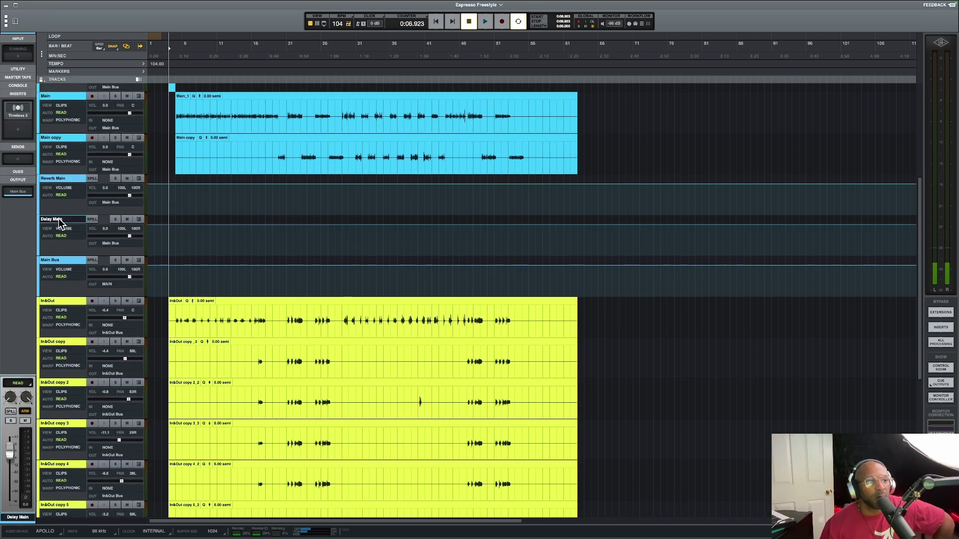
pyautogui.click(14, 110)
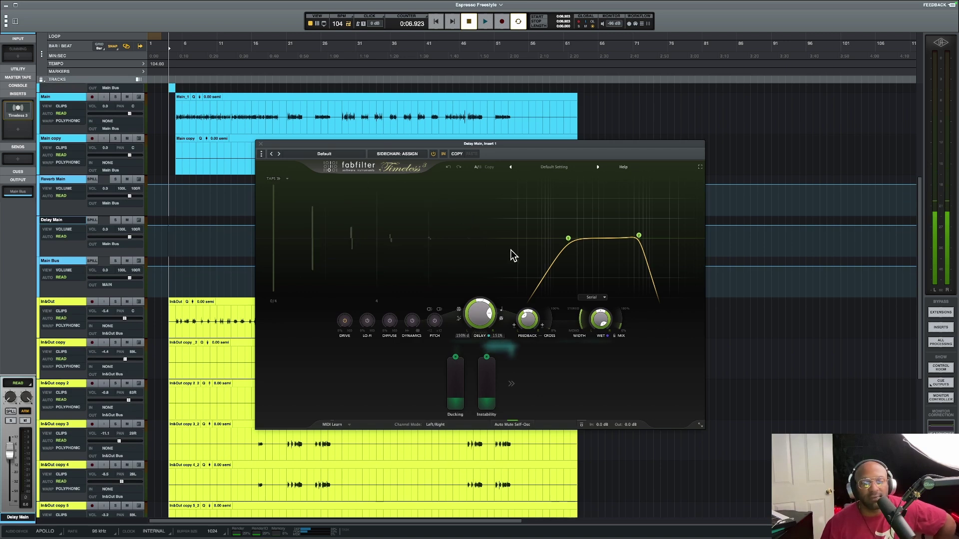
pyautogui.click(502, 312)
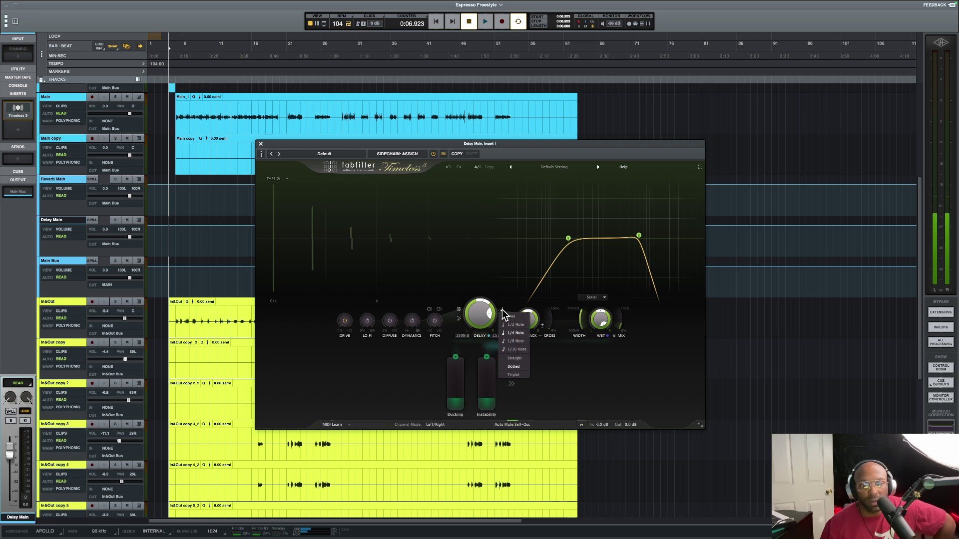
pyautogui.click(483, 261)
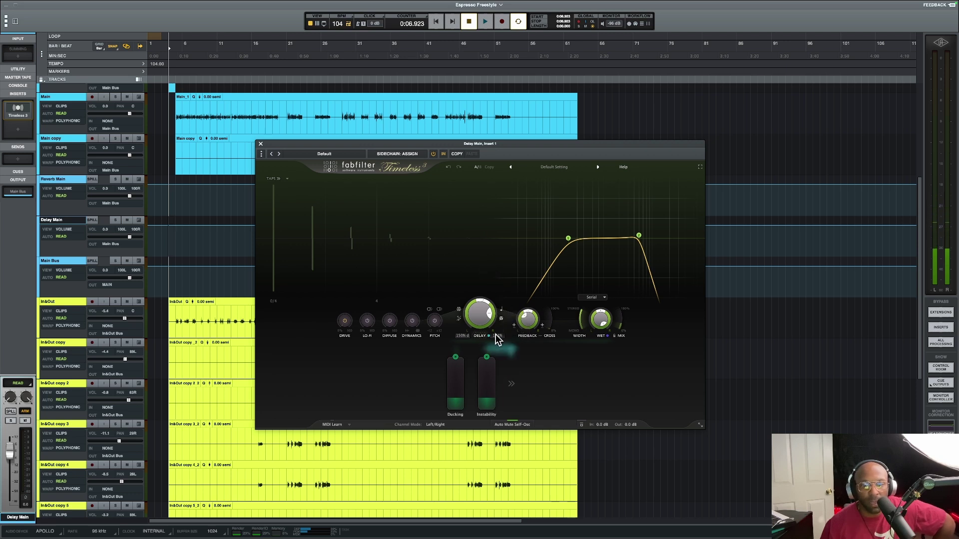
pyautogui.click(260, 144)
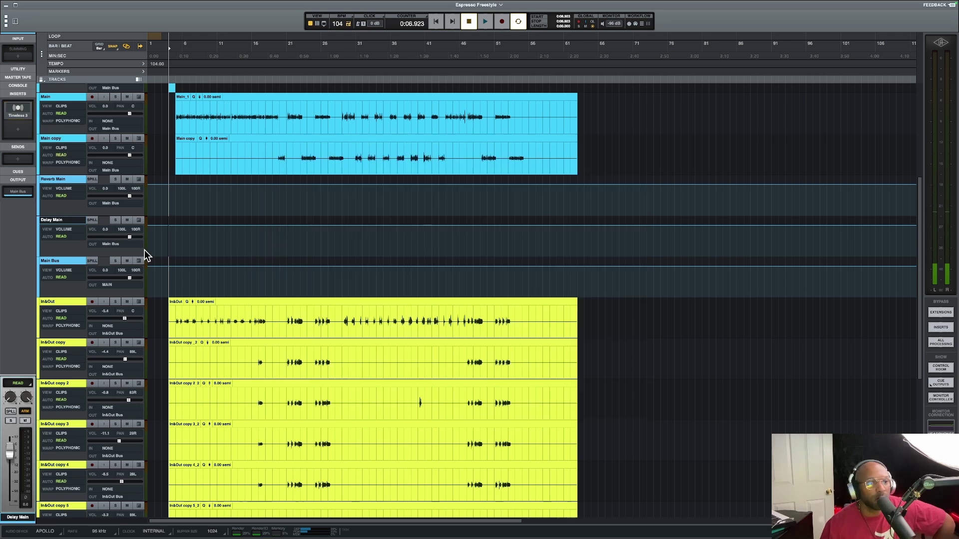
# Review the band and output settings of the API 560 EQ on the Main Bus, and close the plug-in
pyautogui.scroll(-3, 83, 167)
pyautogui.click(62, 125)
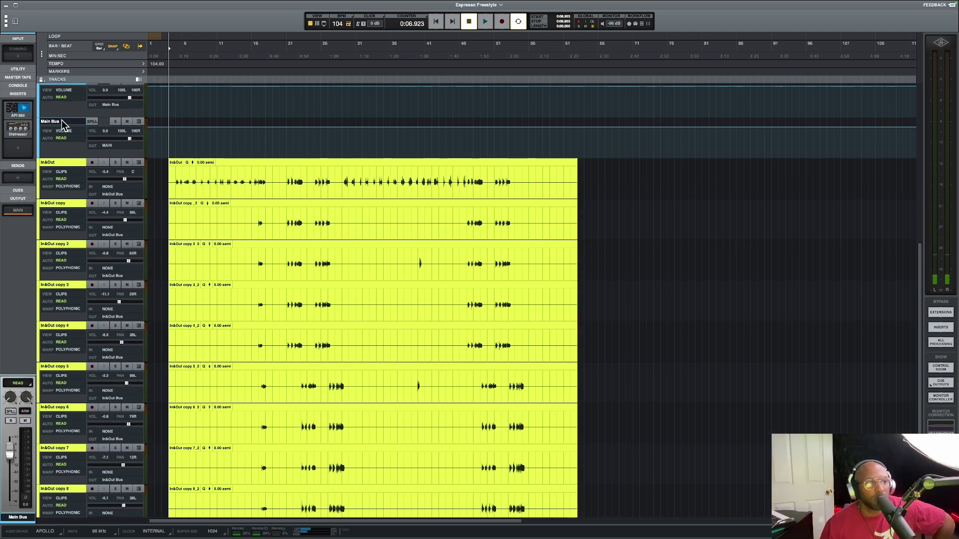
pyautogui.click(18, 109)
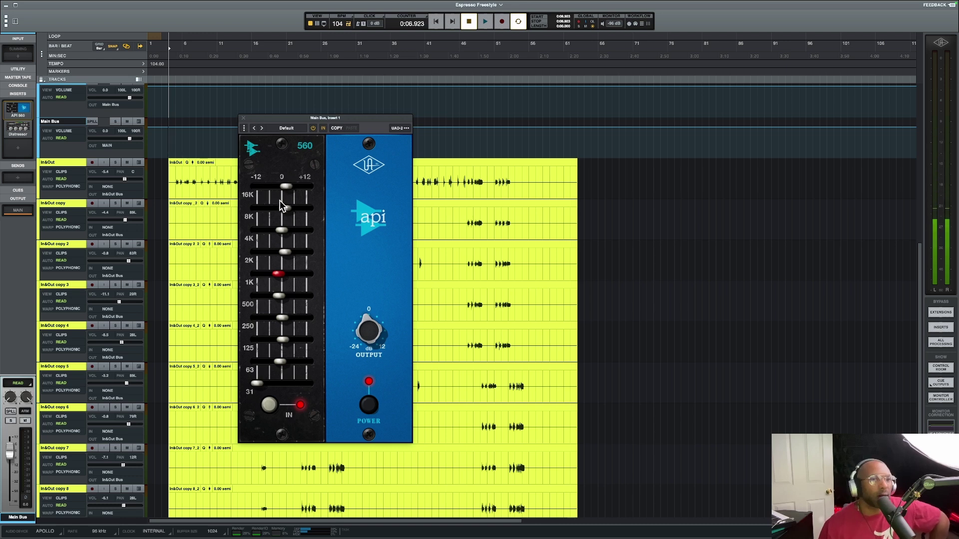
pyautogui.click(243, 119)
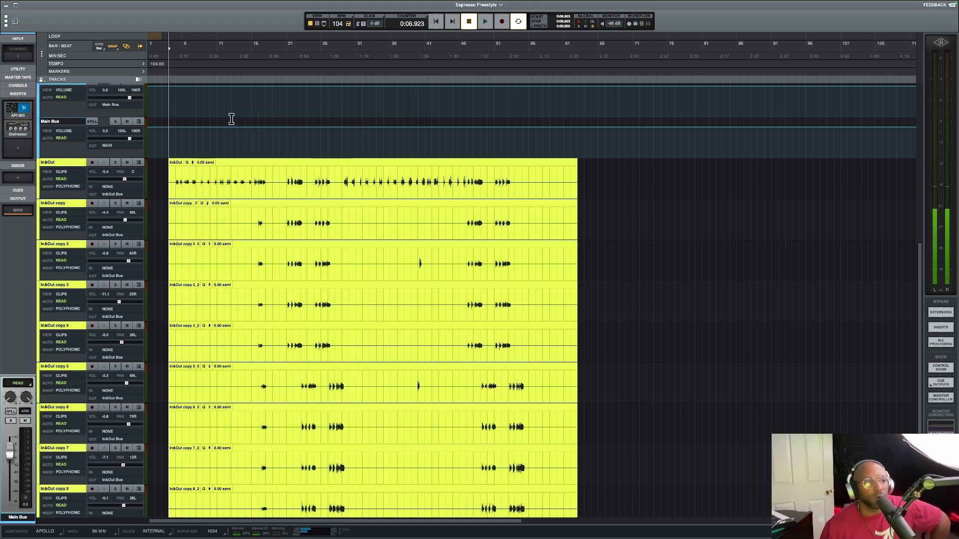
pyautogui.click(21, 109)
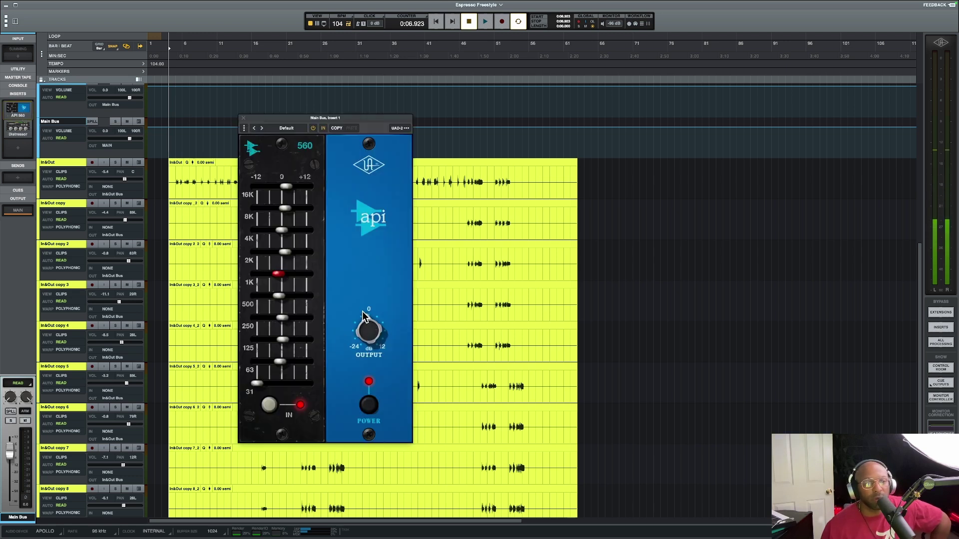
pyautogui.click(243, 119)
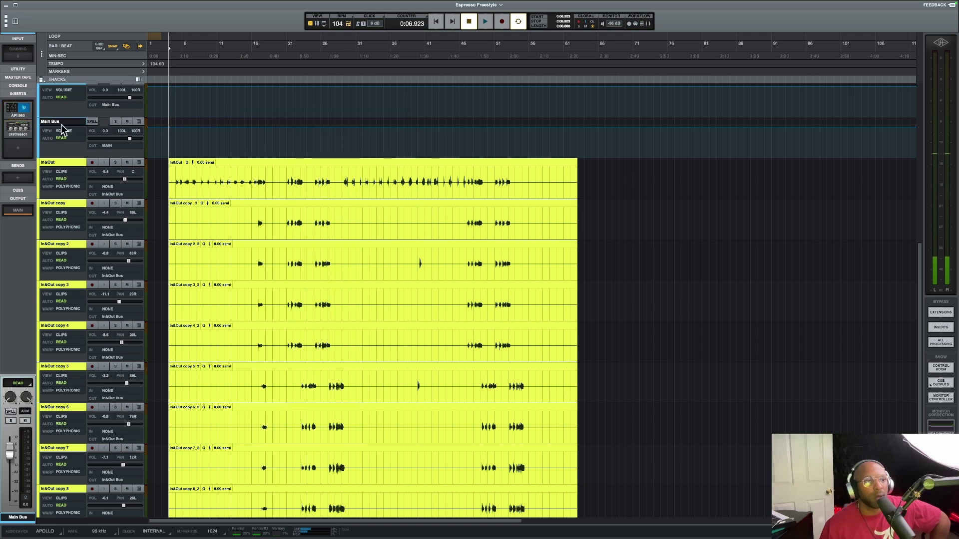
# Open the Distressor on the Main Bus and cycle through its audio modes
pyautogui.click(18, 130)
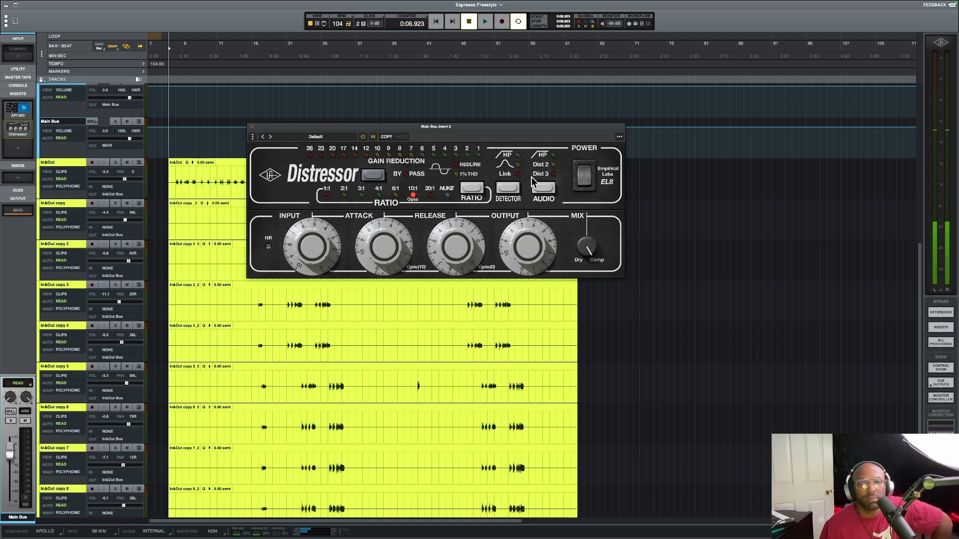
pyautogui.click(536, 193)
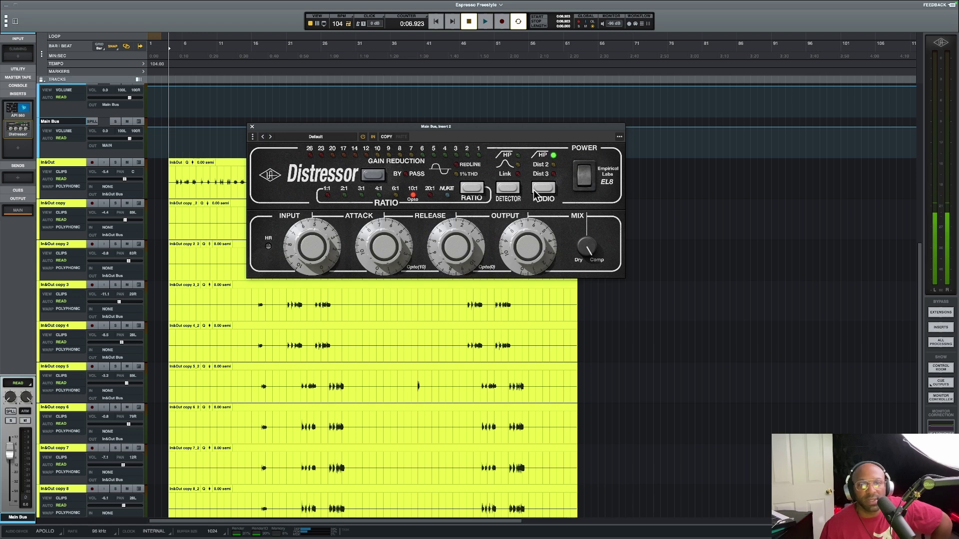
pyautogui.click(535, 195)
pyautogui.click(535, 195)
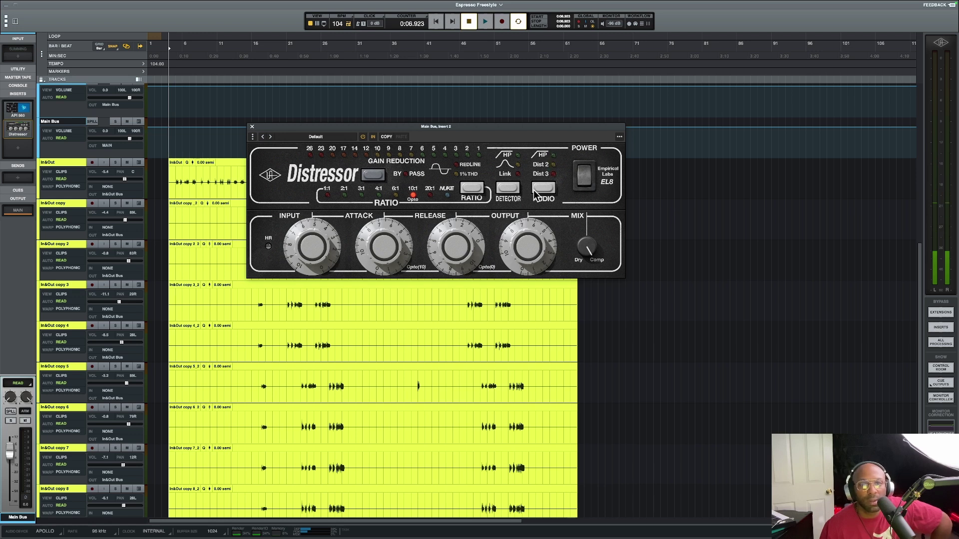
# Cycle through the detector modes of the Distressor on the Main Bus and close the plug-in
pyautogui.click(514, 195)
pyautogui.click(515, 195)
pyautogui.click(516, 195)
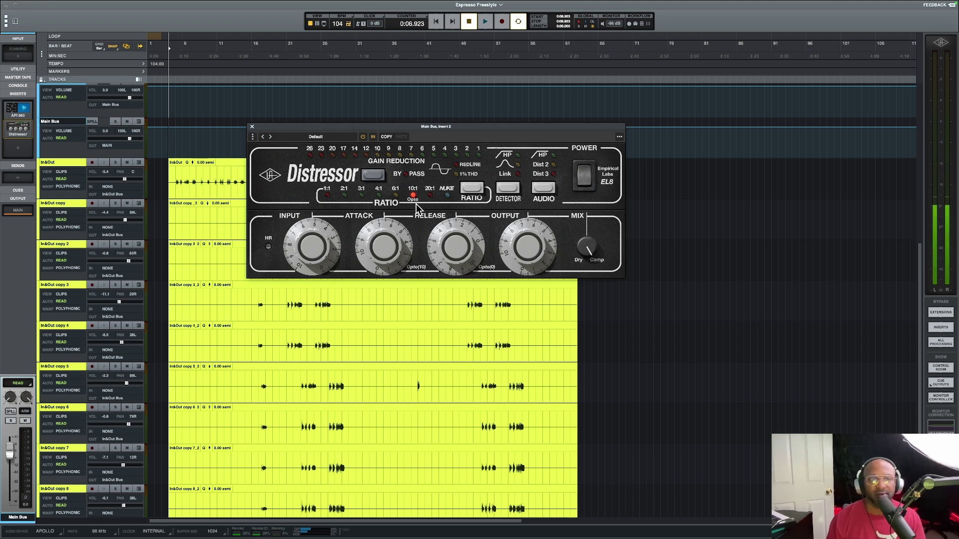
pyautogui.click(252, 128)
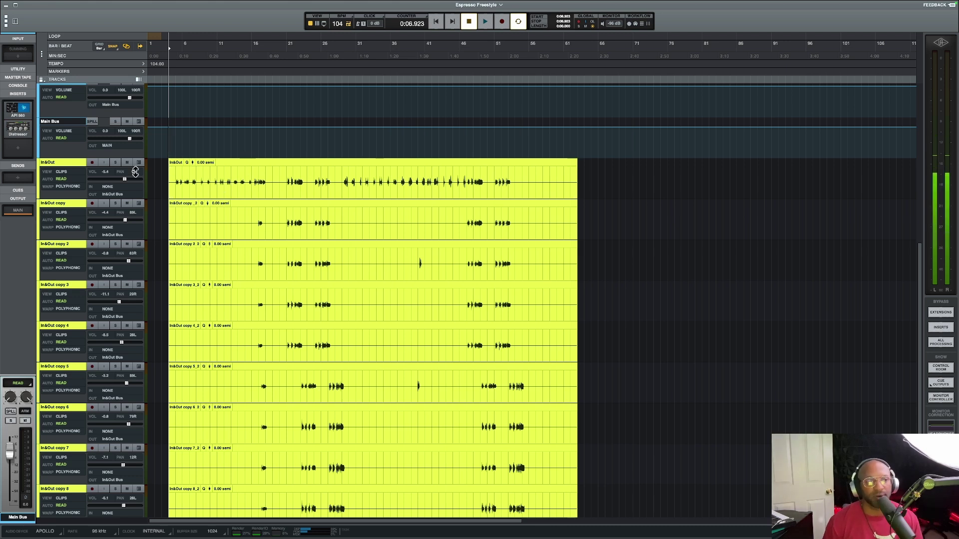
# Examine the low-cut and dip bands of the FabFilter Pro-Q 3 on the In&Out track, and close the plug-in
pyautogui.click(72, 169)
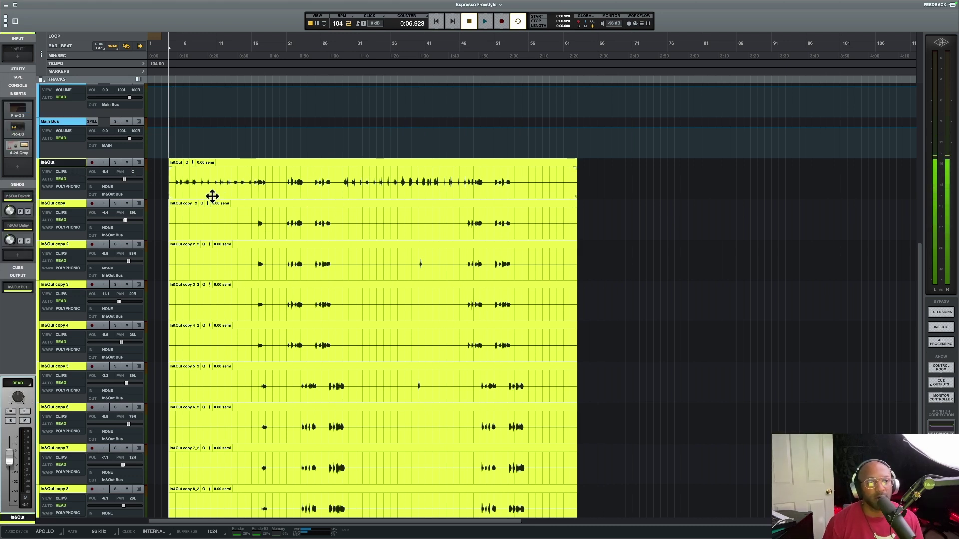
pyautogui.click(26, 109)
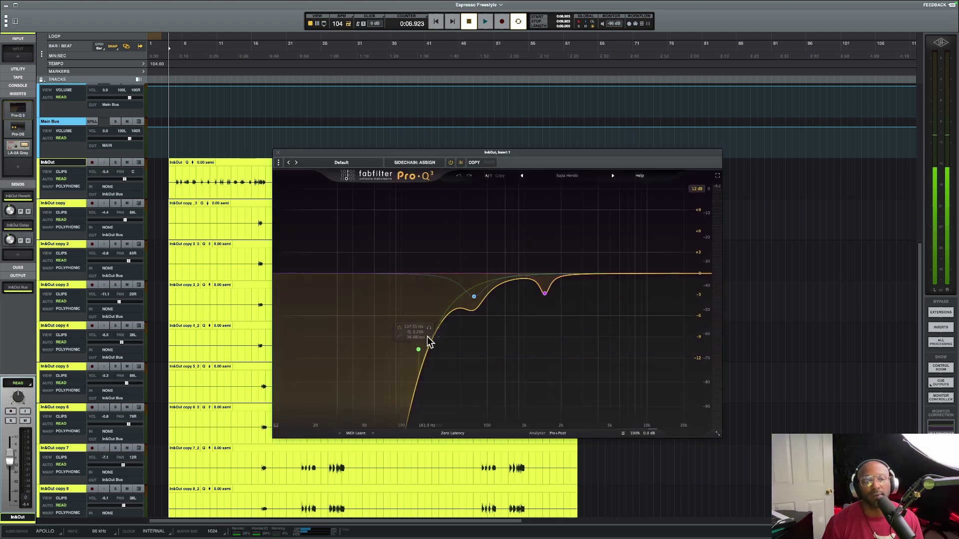
pyautogui.moveTo(558, 302)
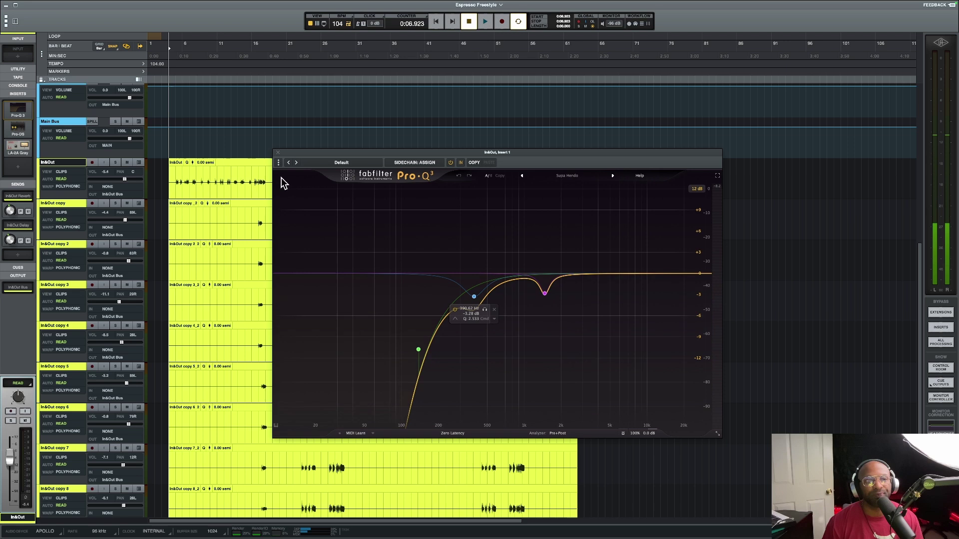
pyautogui.click(278, 153)
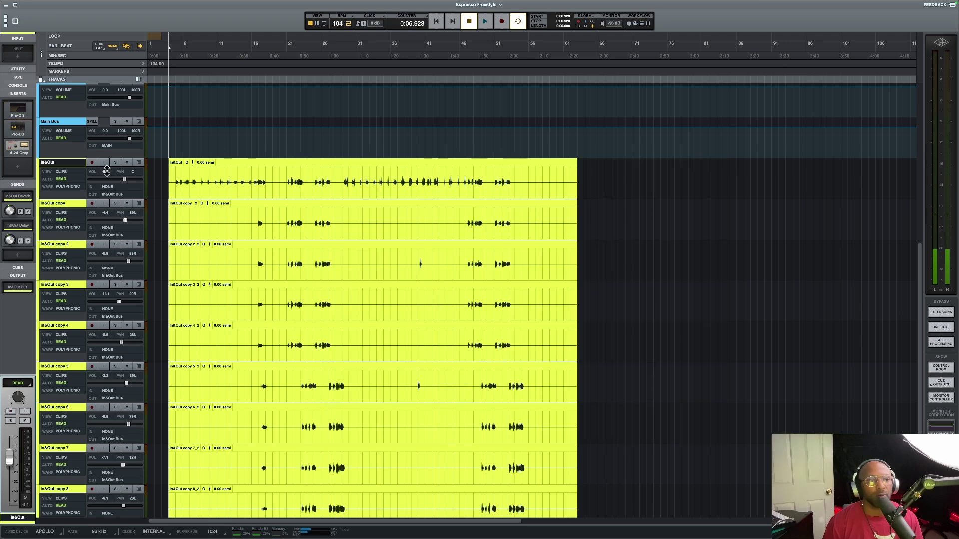
# Examine the FabFilter Pro-DS de-esser settings on the In&Out track, and close the plug-in
pyautogui.click(19, 128)
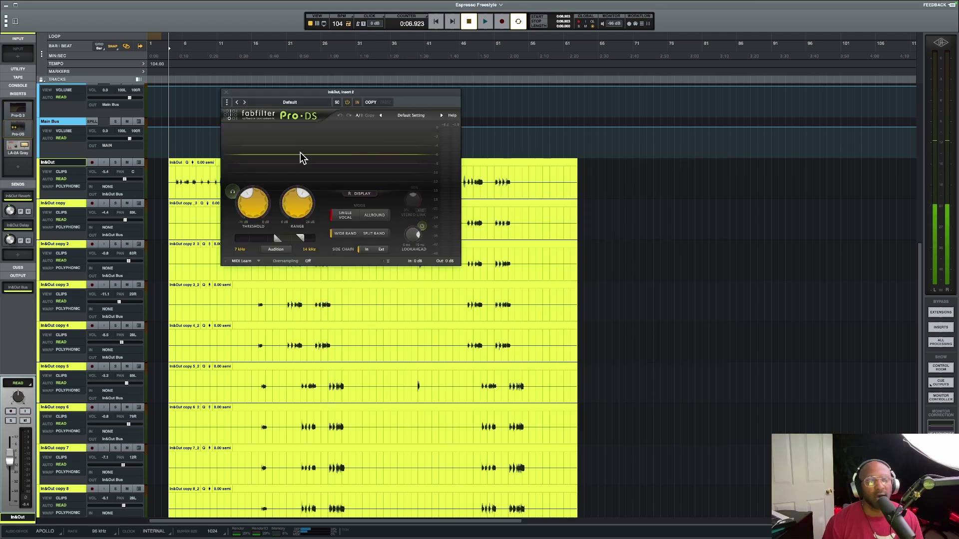
pyautogui.click(225, 92)
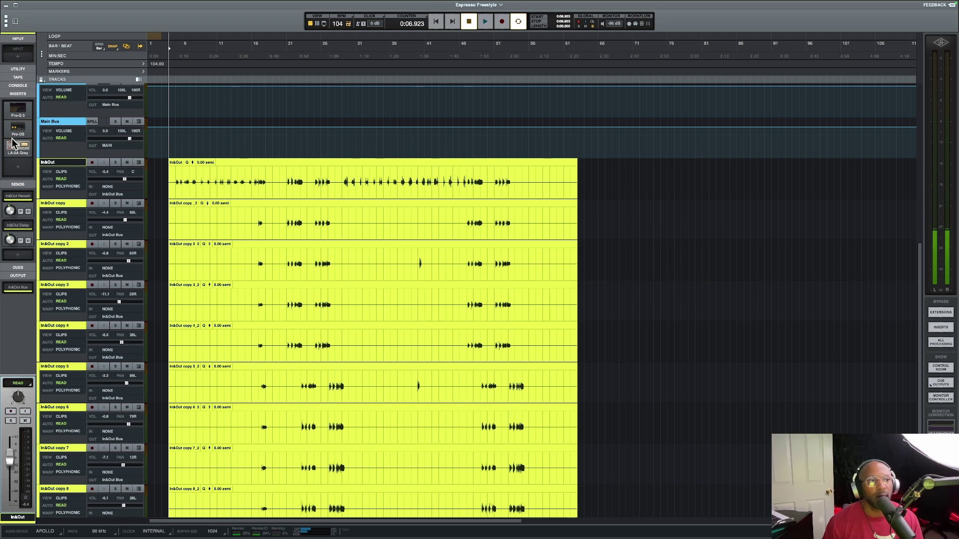
pyautogui.moveTo(26, 129)
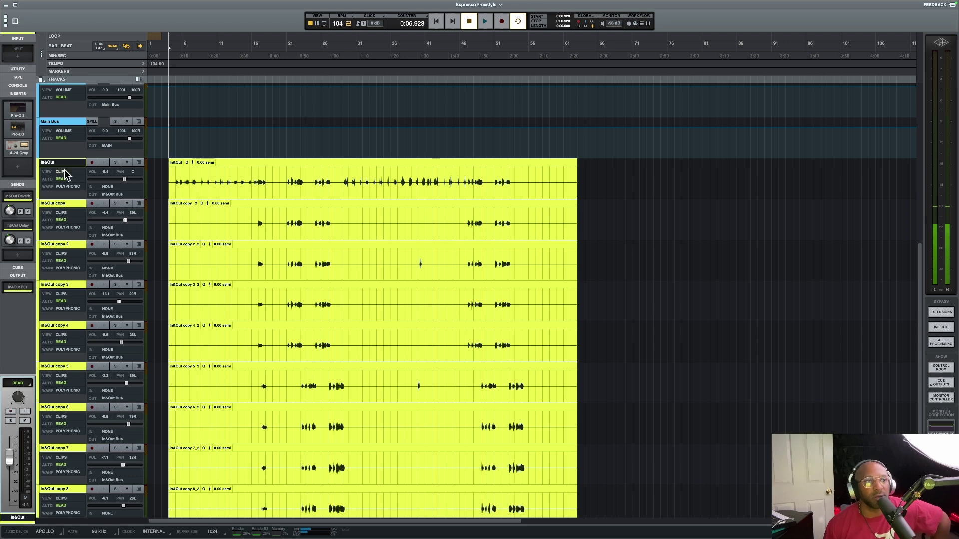
# Compare the insert and send chains of the In&Out track and its copies, one track after another through In&Out copy 6
pyautogui.click(64, 208)
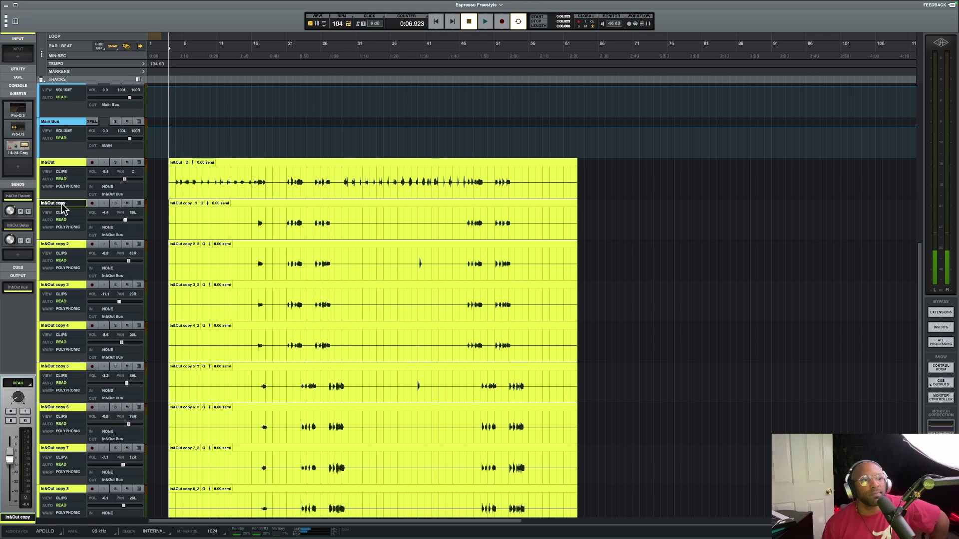
pyautogui.click(60, 170)
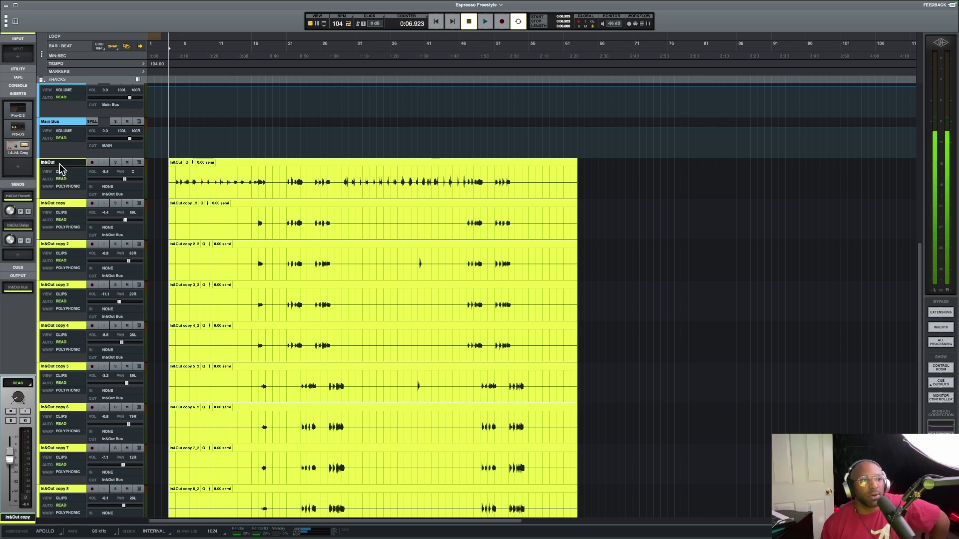
pyautogui.click(60, 247)
pyautogui.click(52, 288)
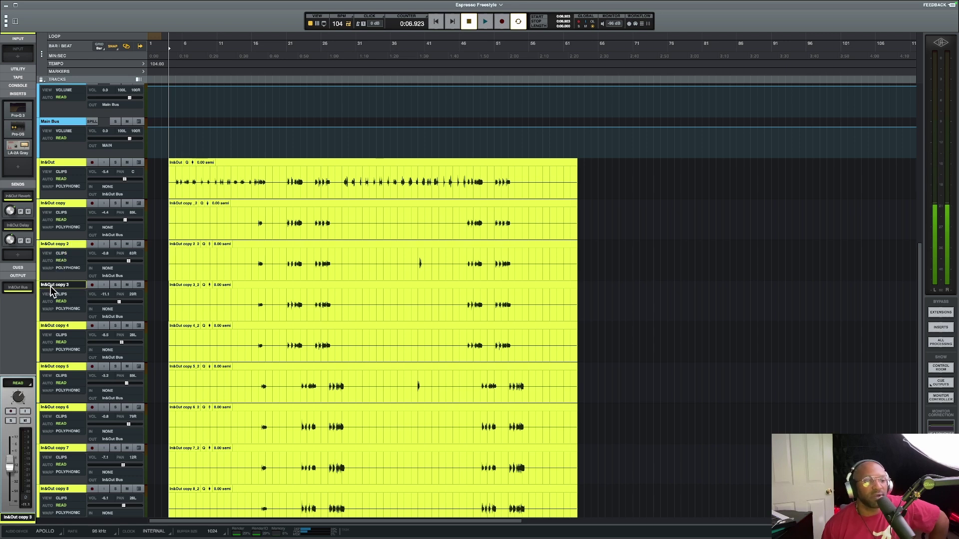
pyautogui.click(52, 326)
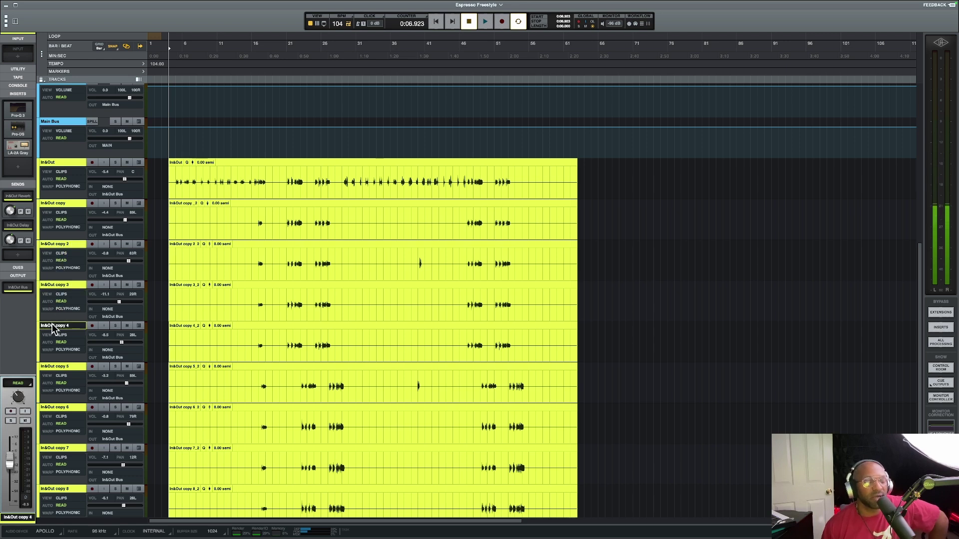
pyautogui.click(70, 370)
pyautogui.scroll(-1, 70, 376)
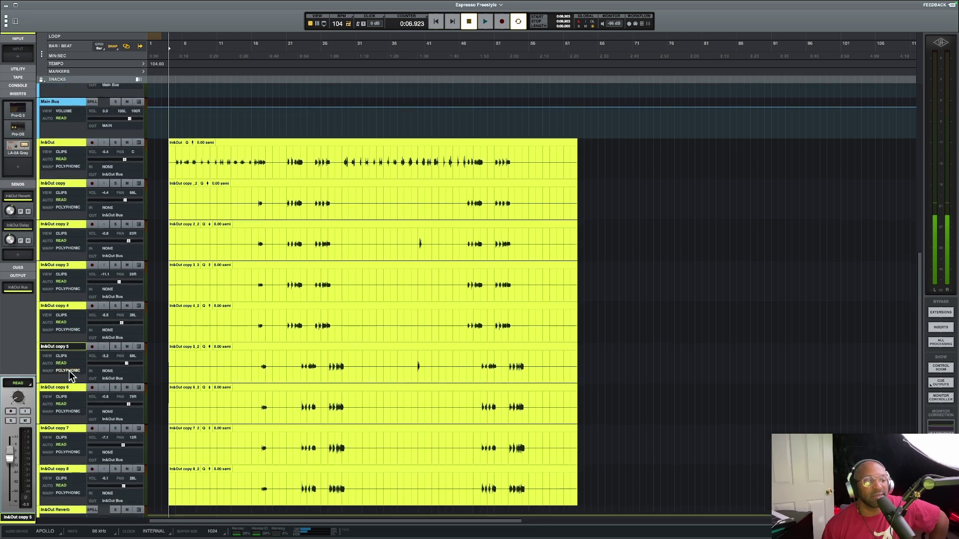
pyautogui.click(69, 381)
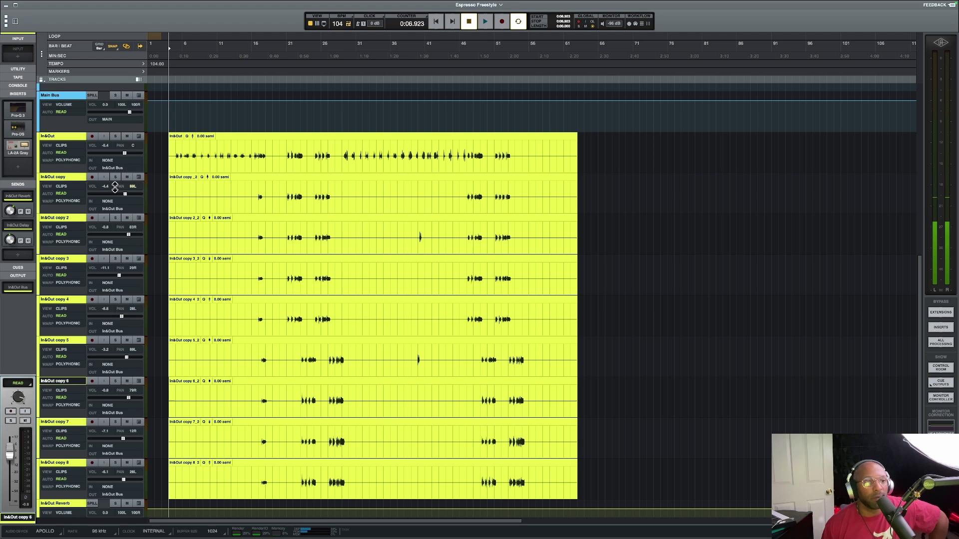
# Examine the pan and volume settings of the In&Out copies and look over the session's track layout, from the instrumental to the In&Out Bus
pyautogui.scroll(-3, 132, 233)
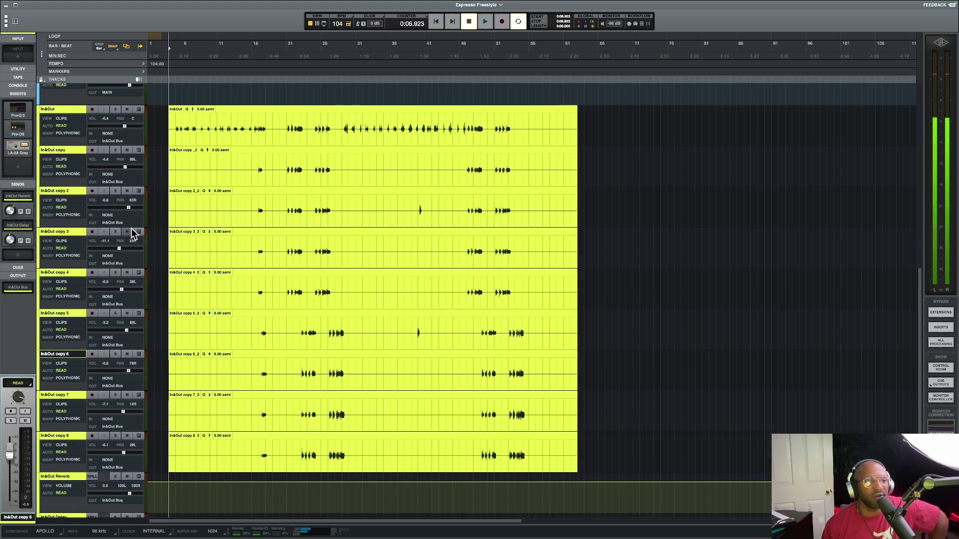
pyautogui.scroll(-2, 112, 254)
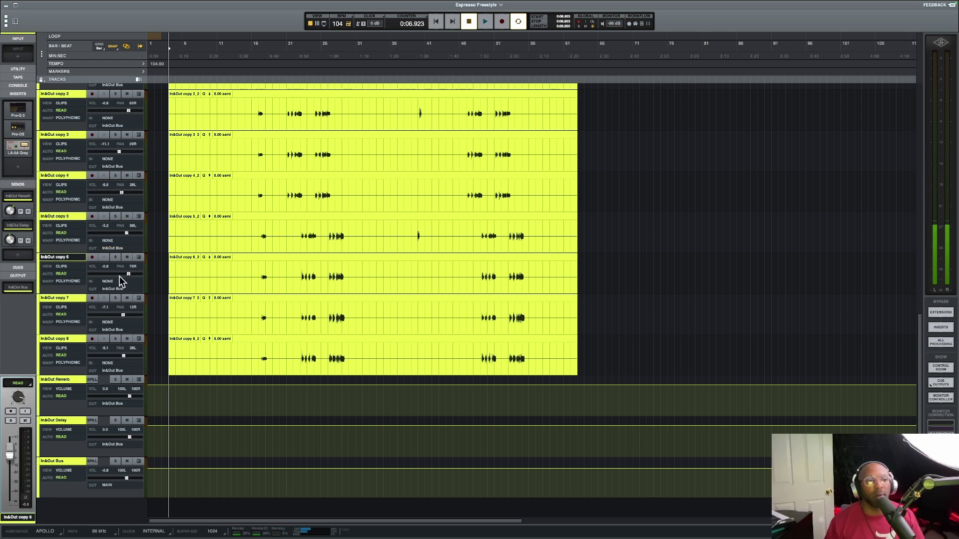
pyautogui.scroll(1, 112, 263)
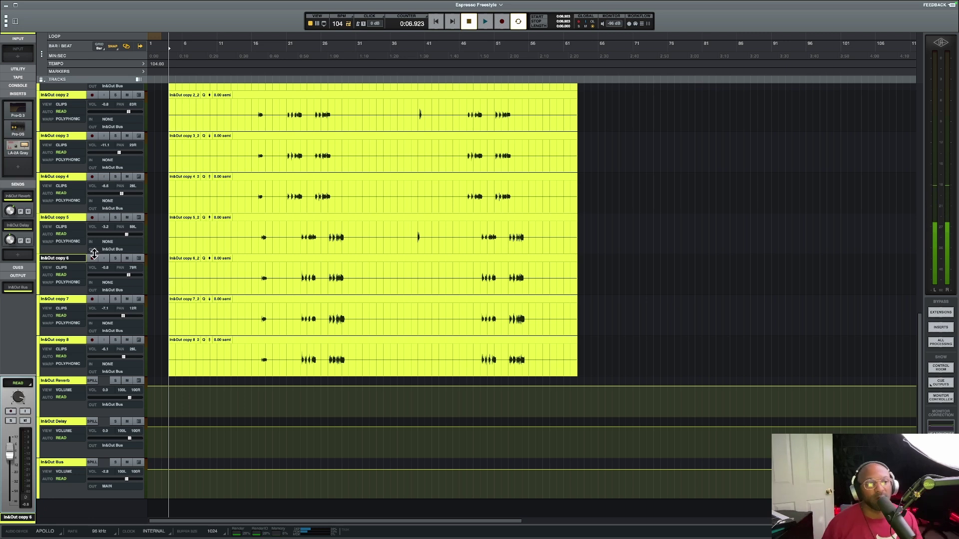
pyautogui.scroll(10, 190, 291)
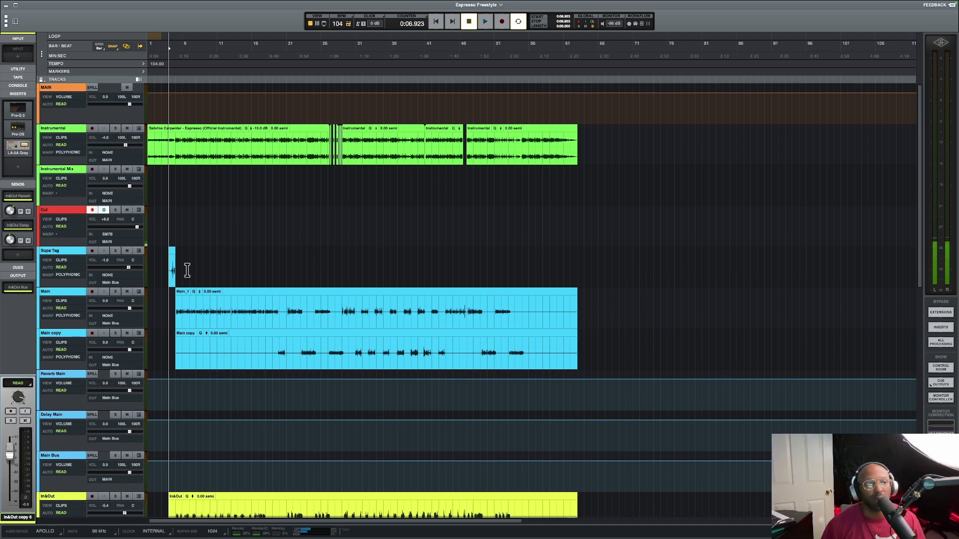
pyautogui.scroll(-8, 192, 273)
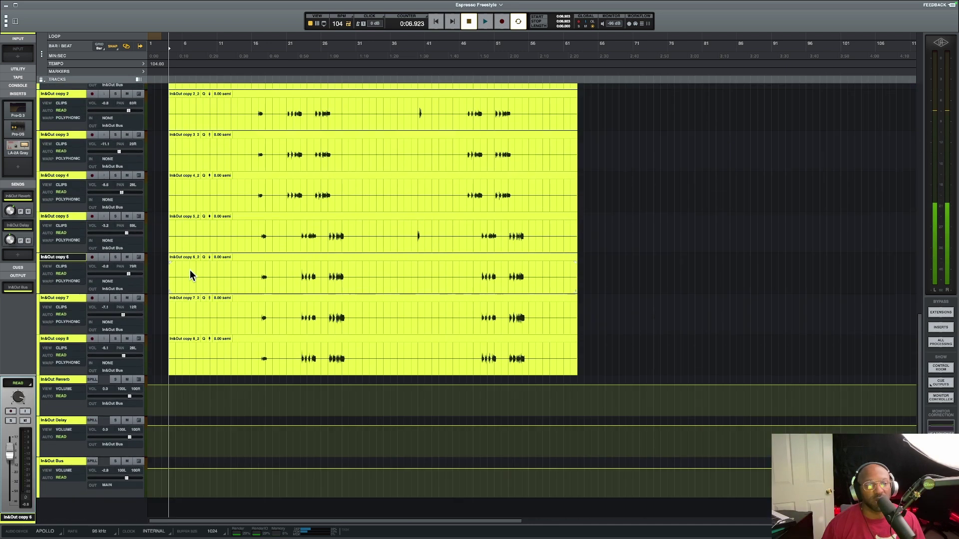
pyautogui.scroll(8, 263, 275)
pyautogui.scroll(-5, 262, 274)
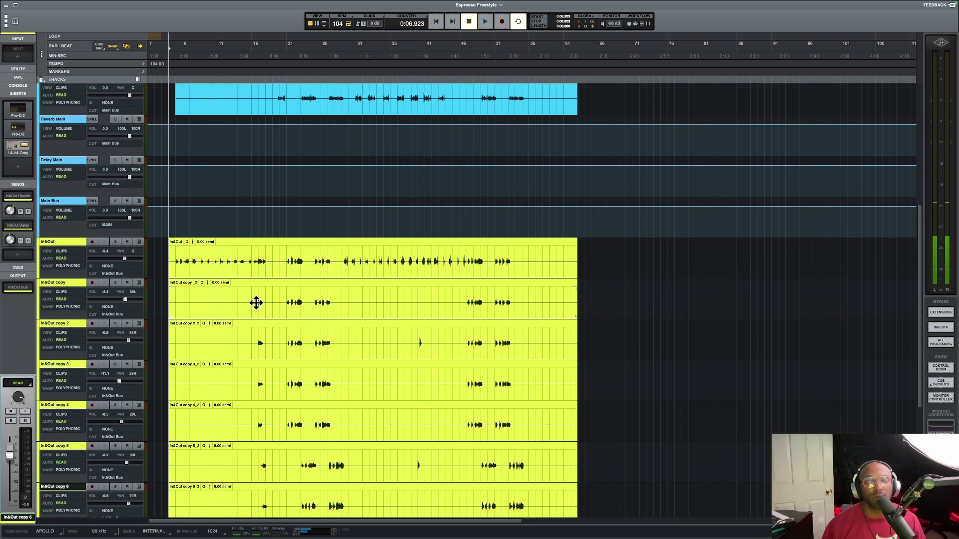
pyautogui.scroll(5, 187, 233)
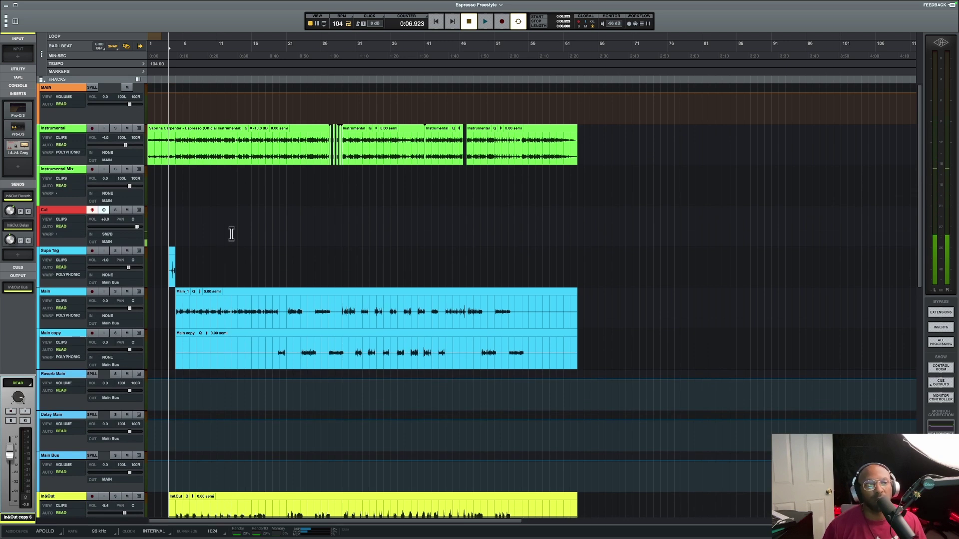
# Play the session from the vocal intro and follow the Main and In&Out vocal clips in a close-up timeline view
pyautogui.scroll(-1, 231, 234)
pyautogui.press('space')
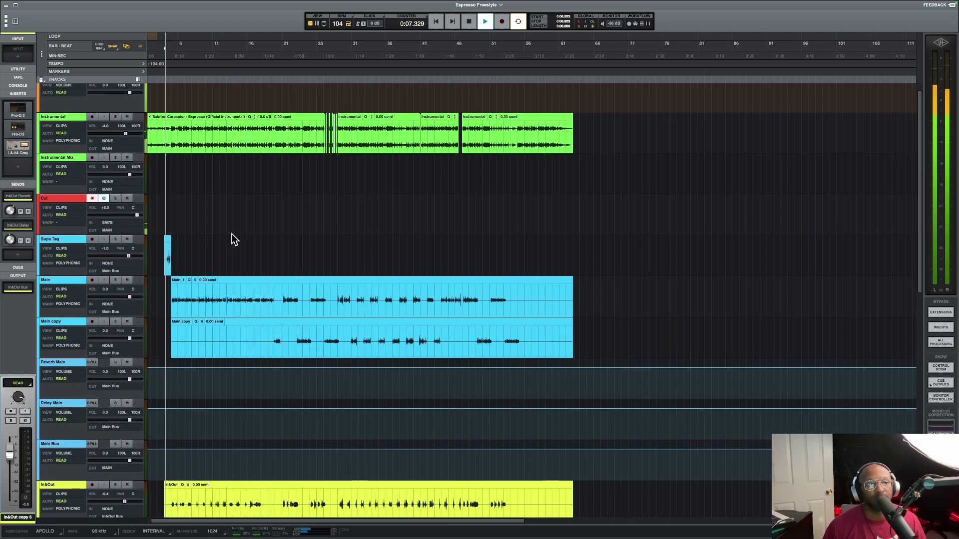
pyautogui.hscroll(-1, 232, 234)
pyautogui.scroll(-1, 213, 233)
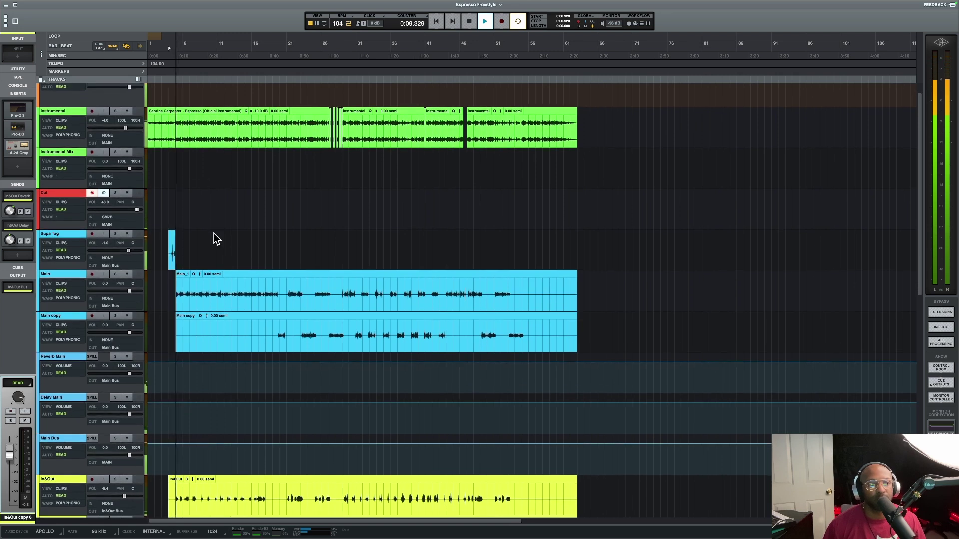
pyautogui.scroll(-3, 214, 233)
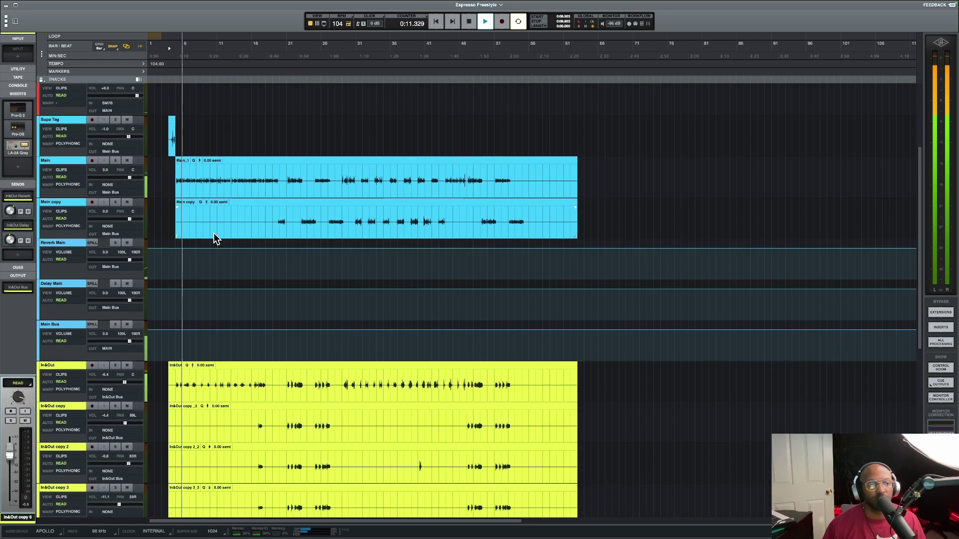
pyautogui.scroll(-1, 214, 233)
pyautogui.scroll(3, 213, 232)
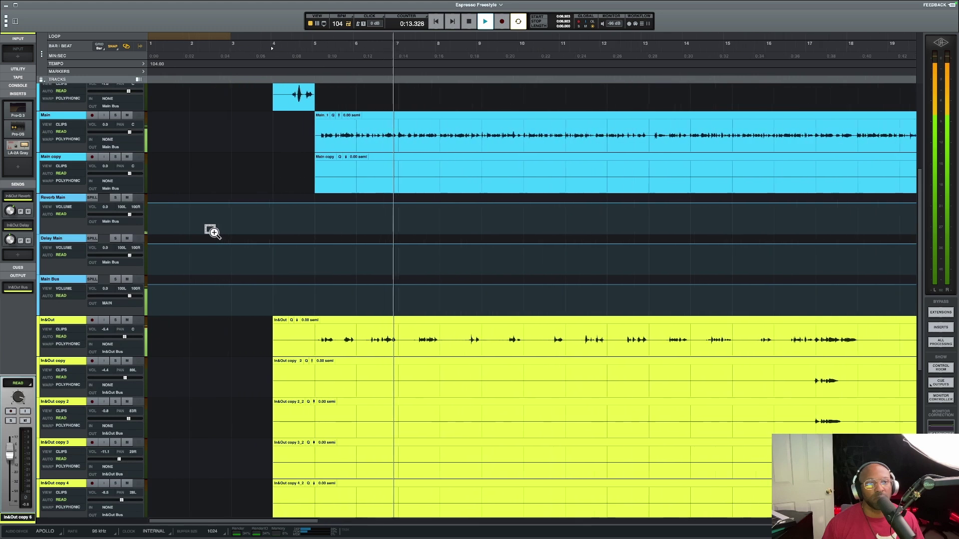
pyautogui.scroll(2, 213, 232)
pyautogui.hscroll(3, 339, 244)
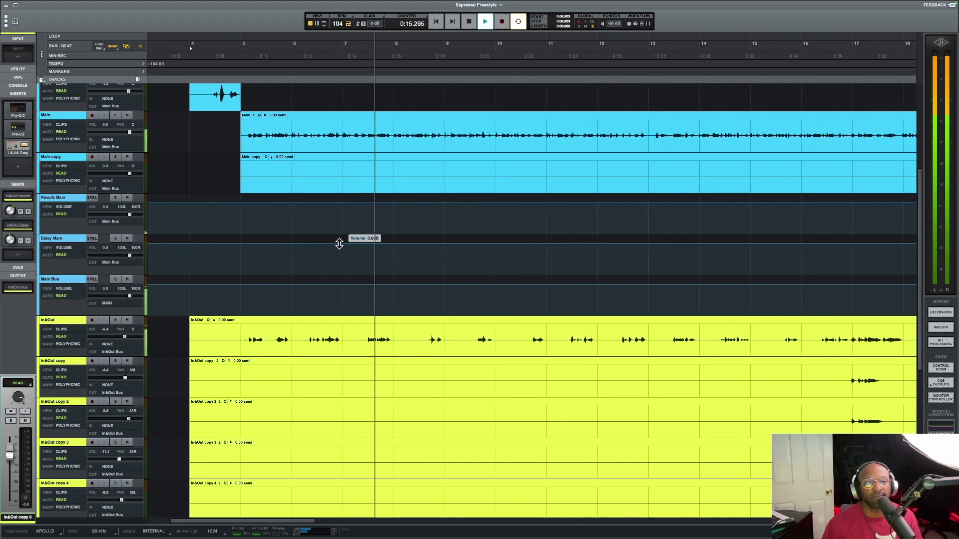
pyautogui.hscroll(2, 339, 243)
pyautogui.hscroll(1, 339, 244)
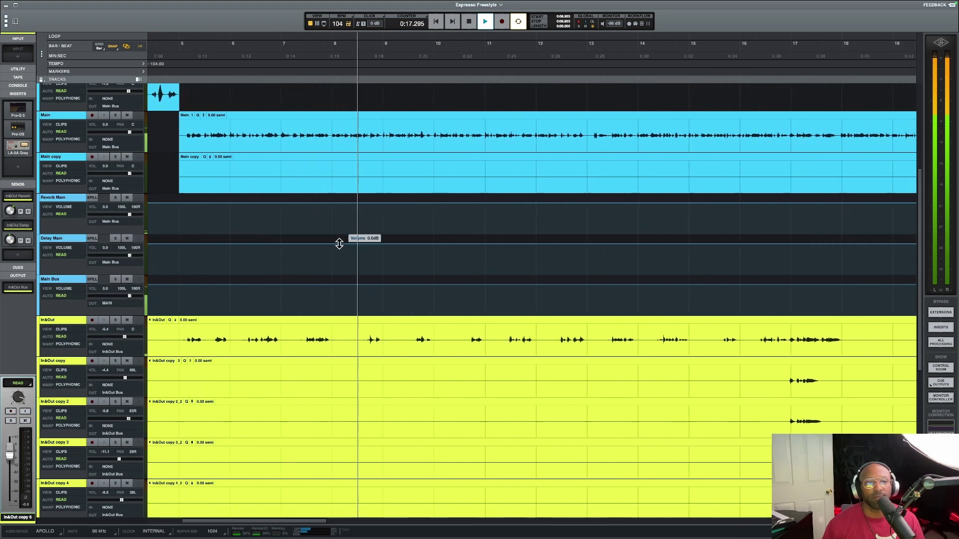
pyautogui.hscroll(2, 339, 244)
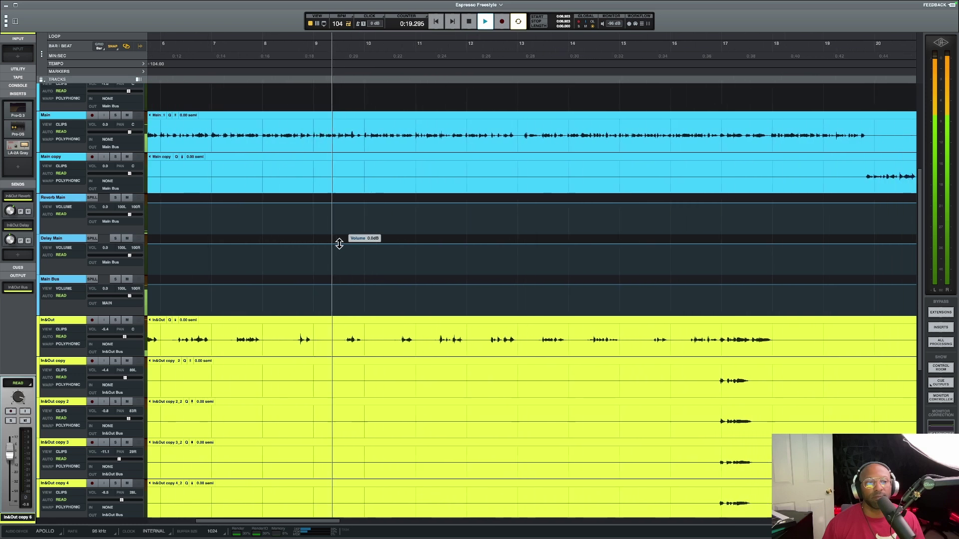
pyautogui.hscroll(2, 339, 244)
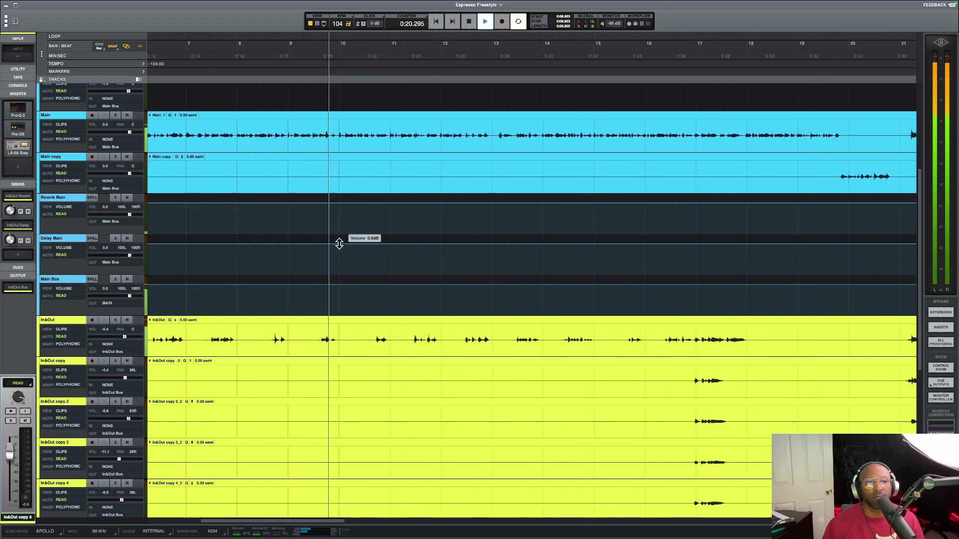
# Watch the LA-2A compressor on the Main track during playback, and compare the track's chain with that of Main copy
pyautogui.click(75, 143)
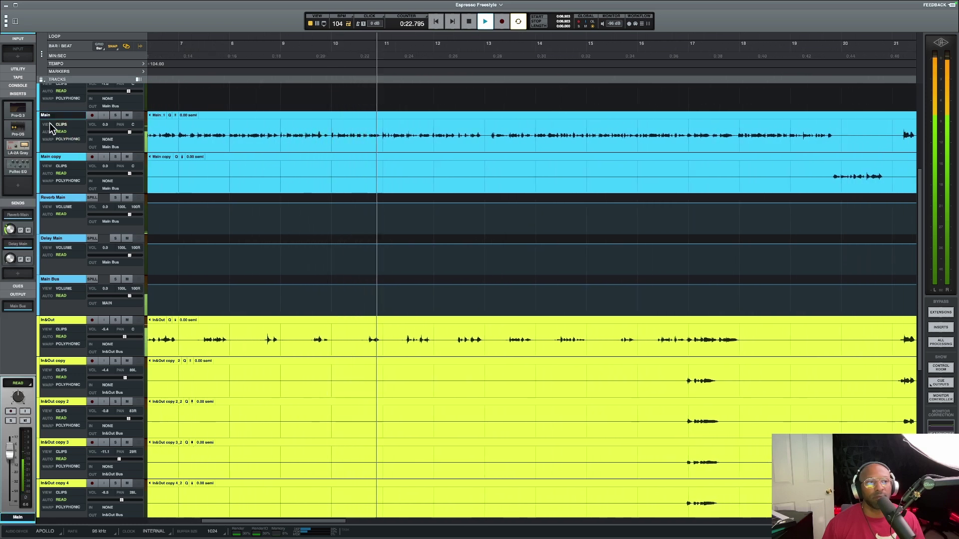
pyautogui.click(23, 150)
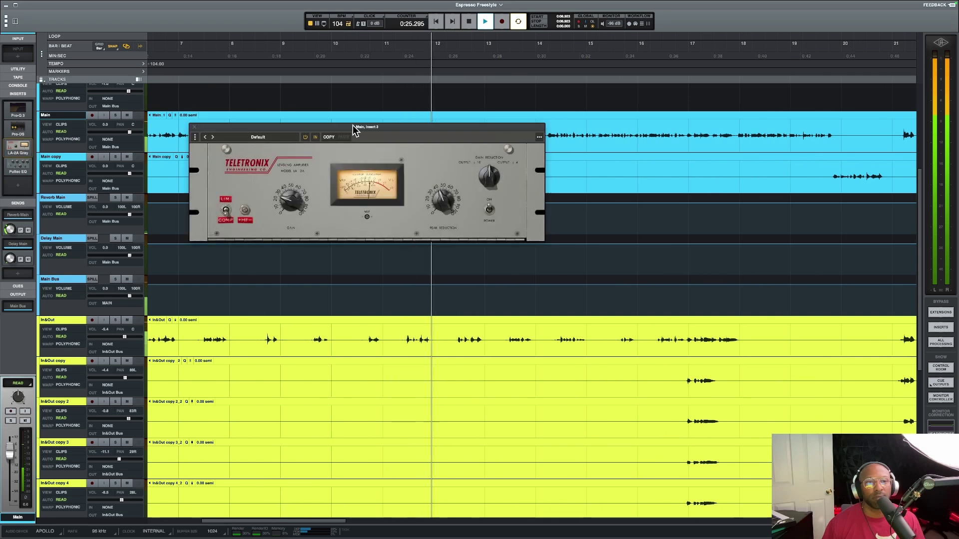
pyautogui.moveTo(354, 129); pyautogui.dragTo(444, 196)
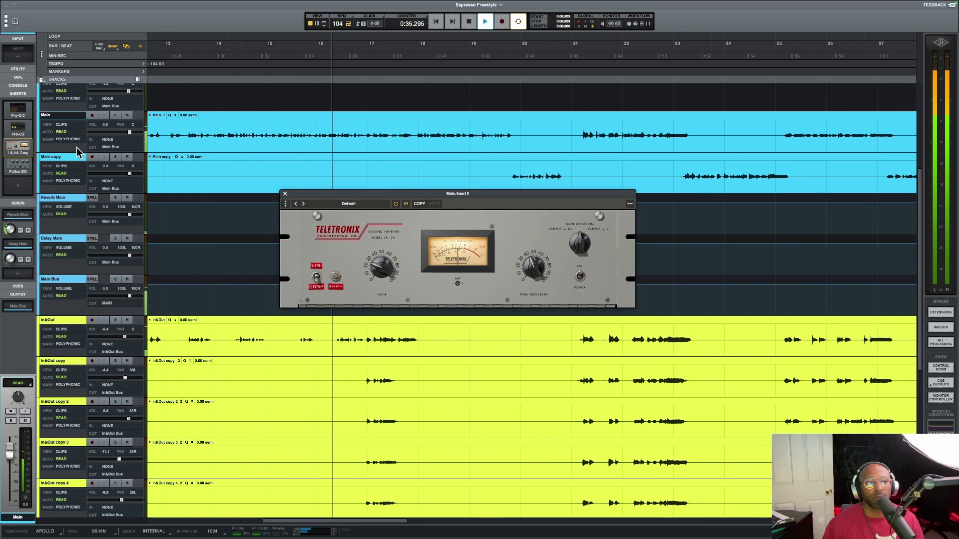
pyautogui.click(65, 161)
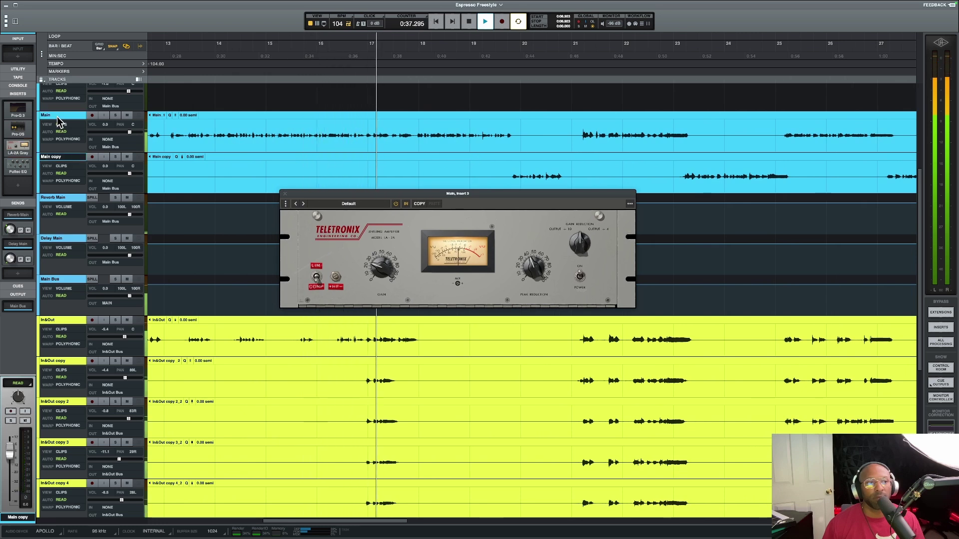
pyautogui.press('Up')
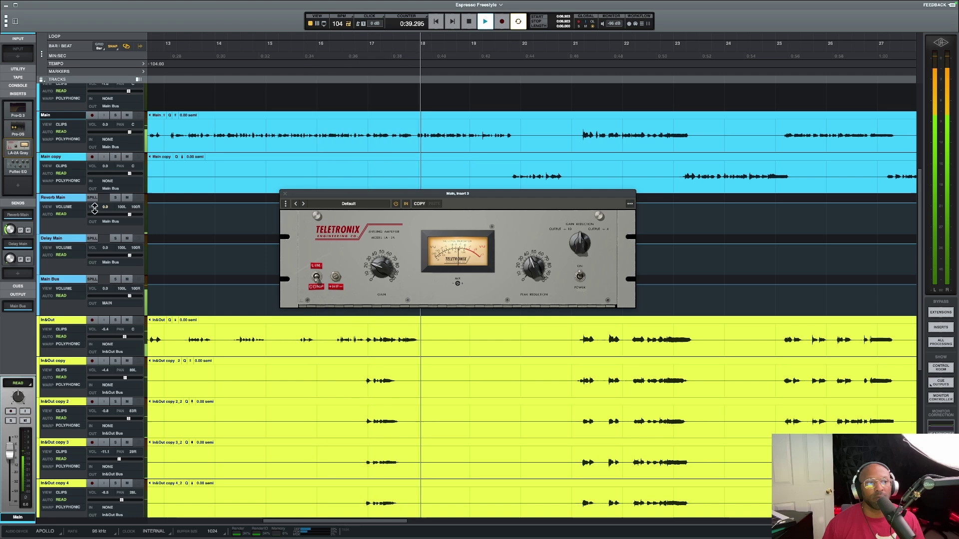
# Open the Distressor on the Main Bus during playback and place its window over the lower part of Main's LA-2A
pyautogui.click(59, 281)
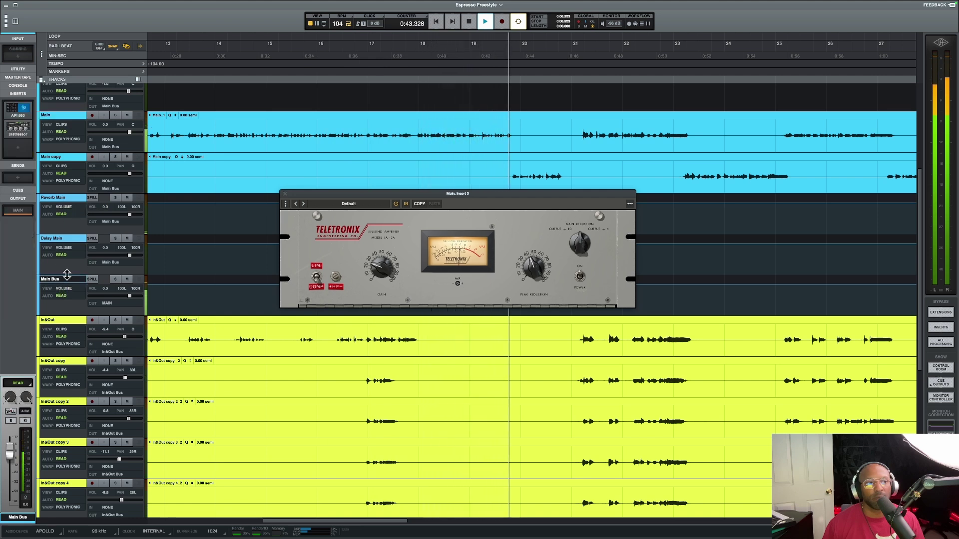
pyautogui.hscroll(3, 340, 160)
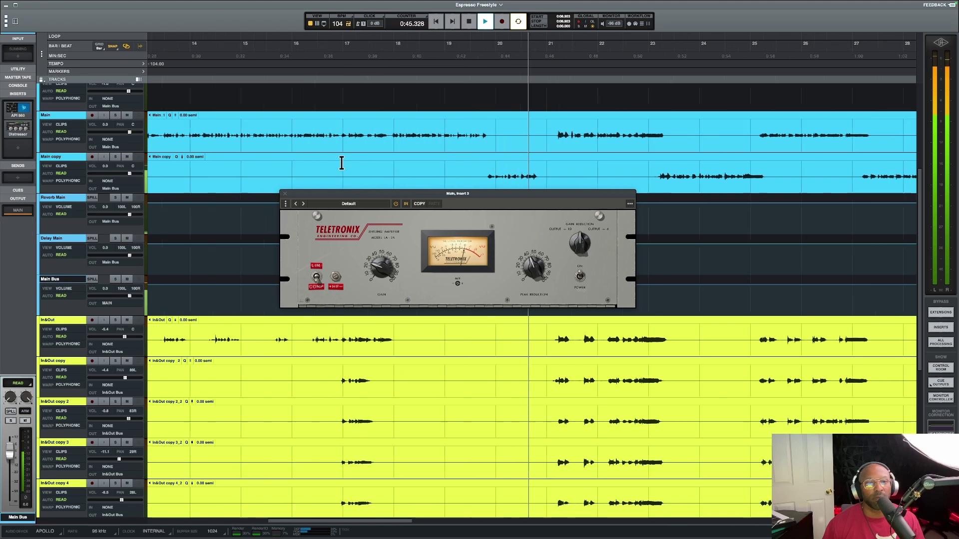
pyautogui.hscroll(3, 341, 164)
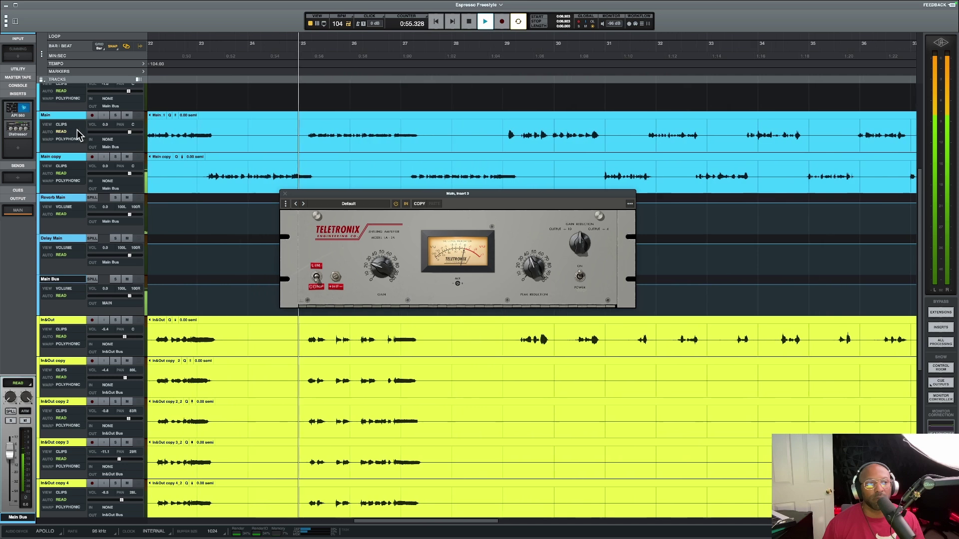
pyautogui.click(18, 129)
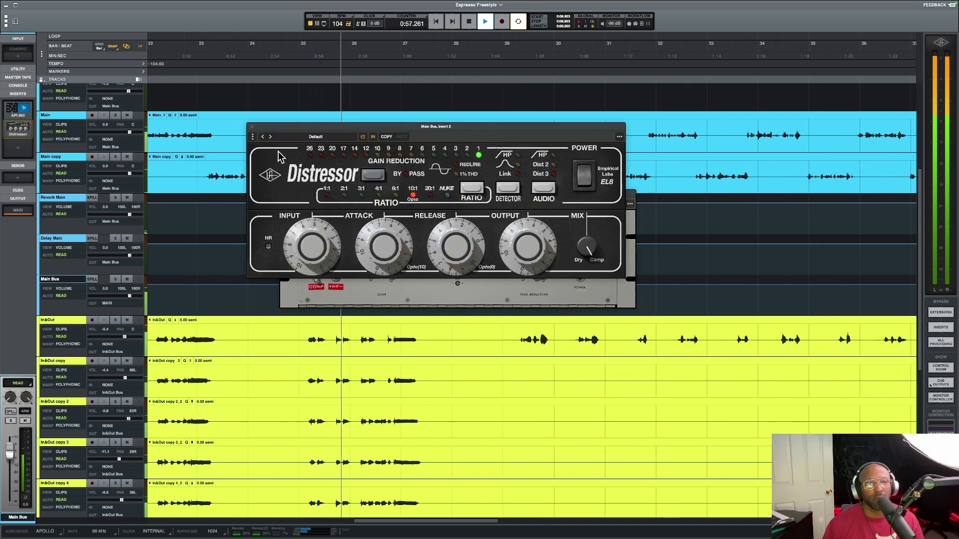
pyautogui.moveTo(403, 132); pyautogui.dragTo(443, 227)
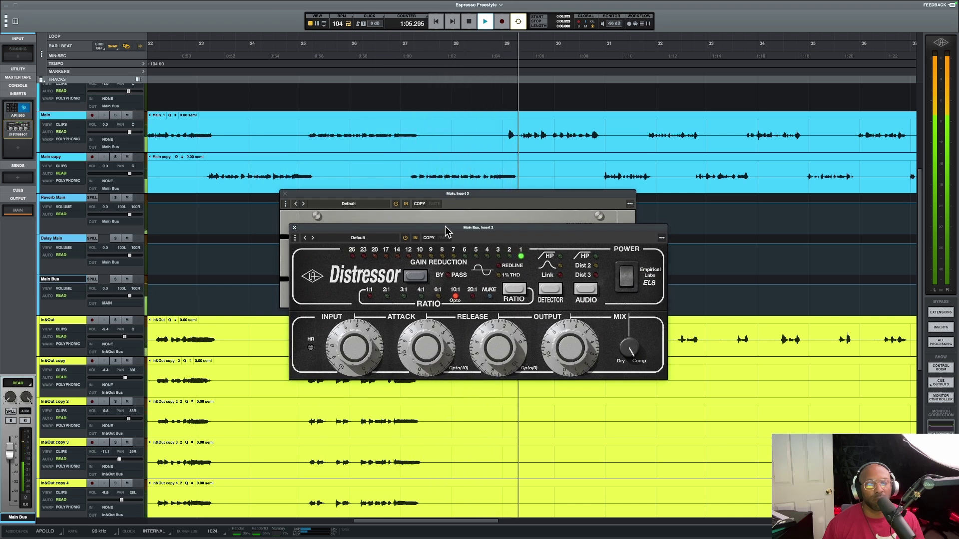
pyautogui.moveTo(446, 231); pyautogui.dragTo(434, 285)
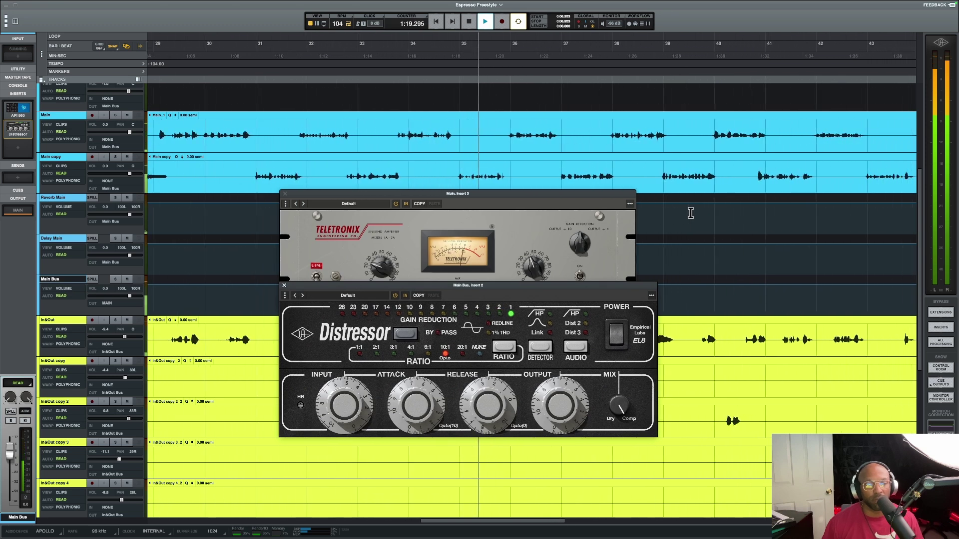
# Open Main copy's LA-2A beside the one on Main, and position the Main Bus Distressor below them
pyautogui.scroll(-5, 690, 212)
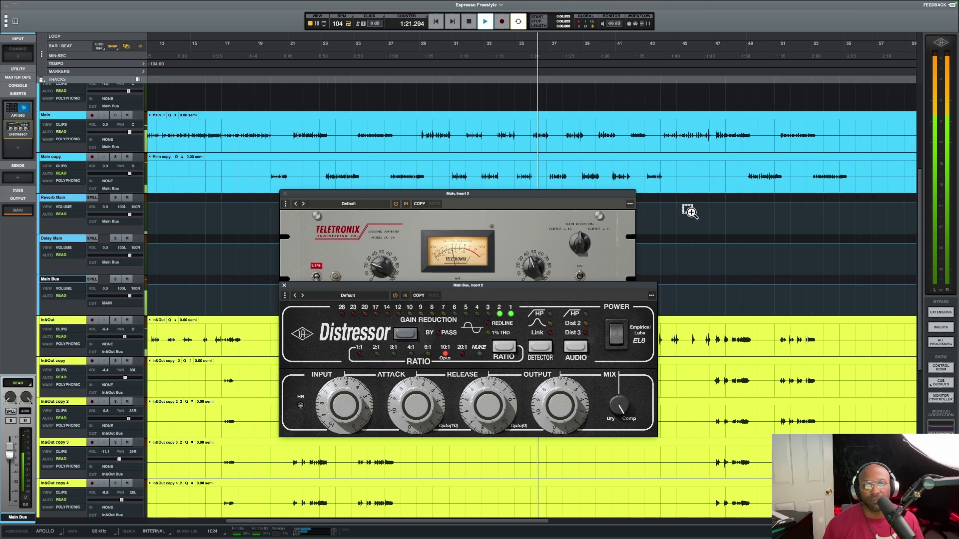
pyautogui.scroll(-2, 690, 212)
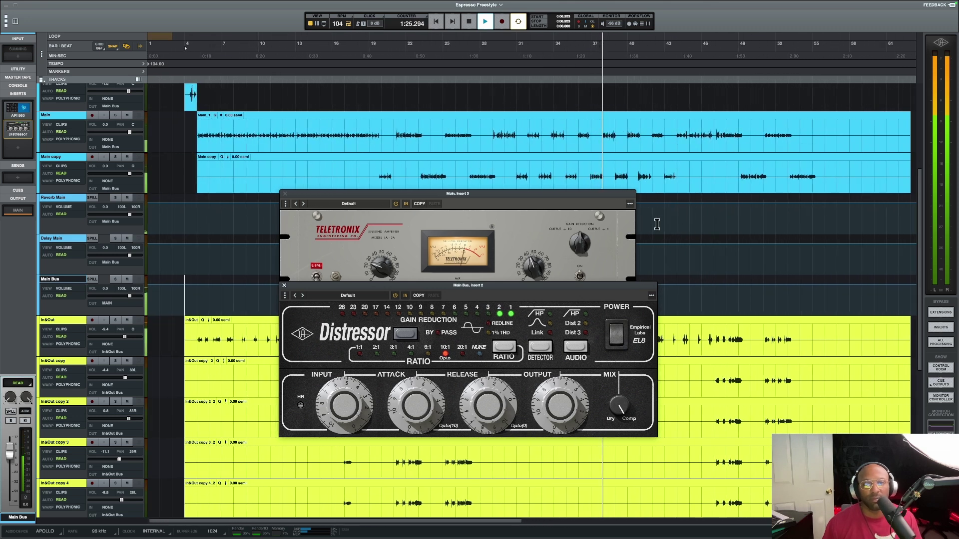
pyautogui.click(52, 159)
pyautogui.click(16, 148)
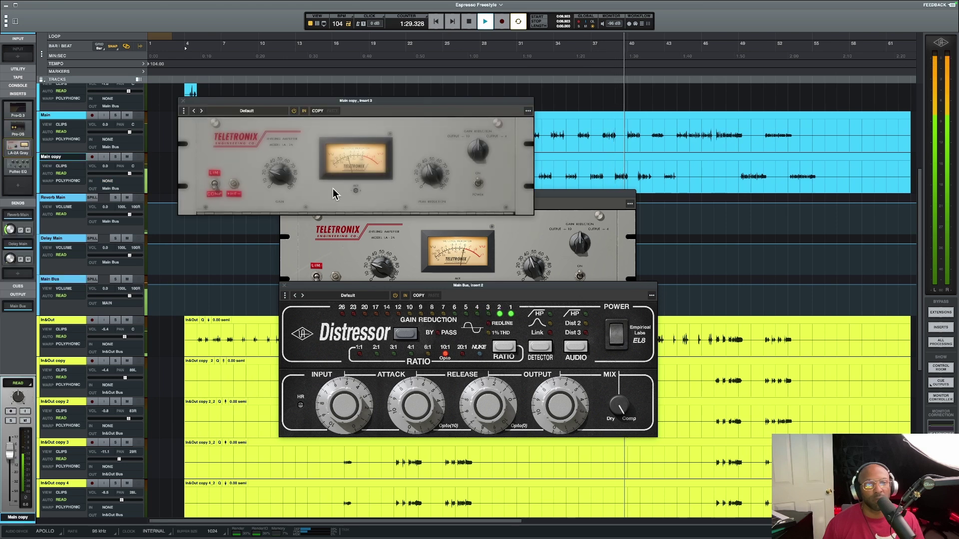
pyautogui.moveTo(303, 102); pyautogui.dragTo(687, 197)
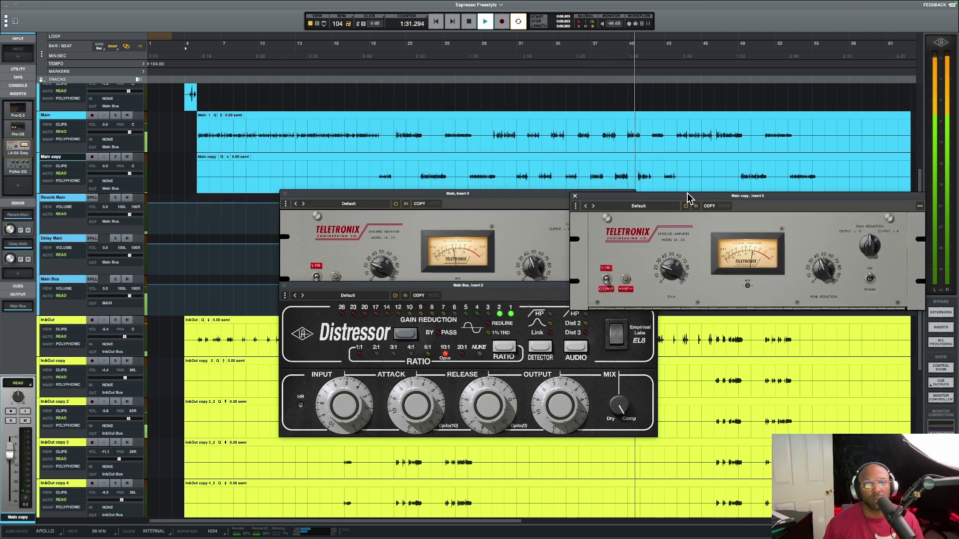
pyautogui.moveTo(505, 194); pyautogui.dragTo(401, 191)
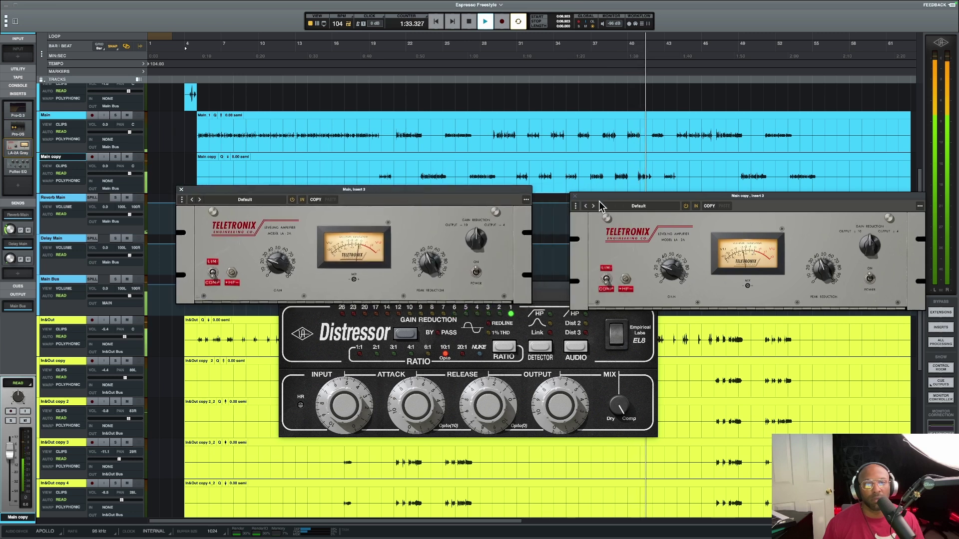
pyautogui.moveTo(598, 198); pyautogui.dragTo(568, 189)
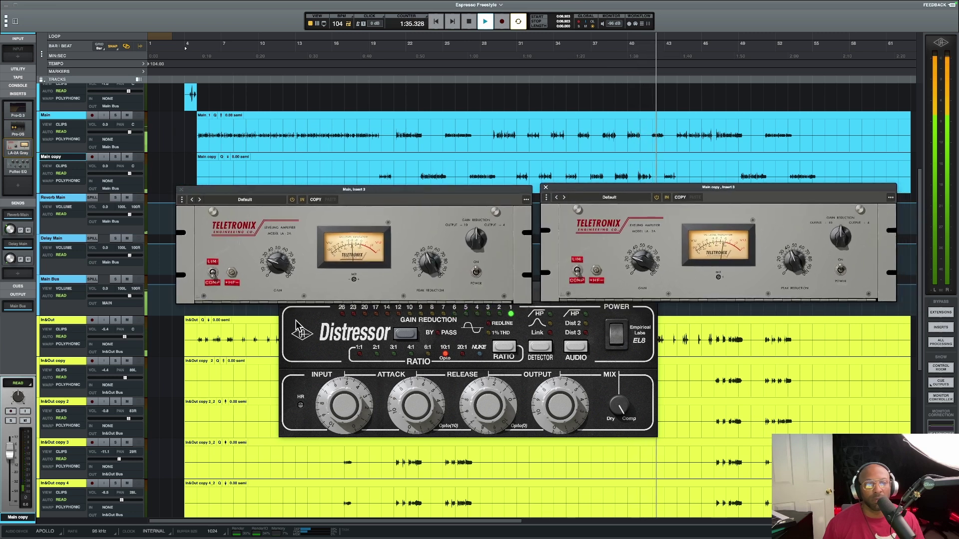
pyautogui.click(490, 314)
pyautogui.moveTo(316, 291); pyautogui.dragTo(216, 325)
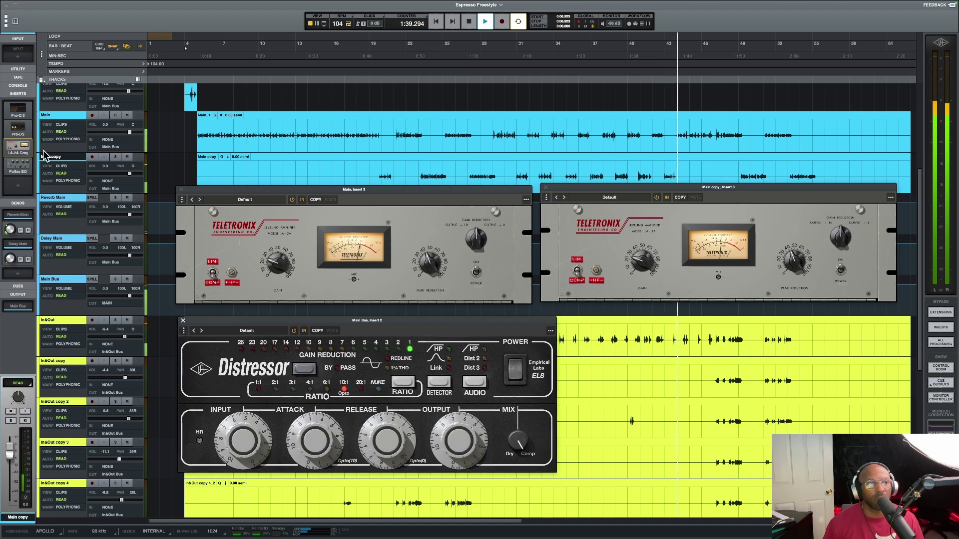
# Open Main copy's Pro-Q 3 equalizer and place it below that track's LA-2A meter to watch it during playback
pyautogui.click(19, 114)
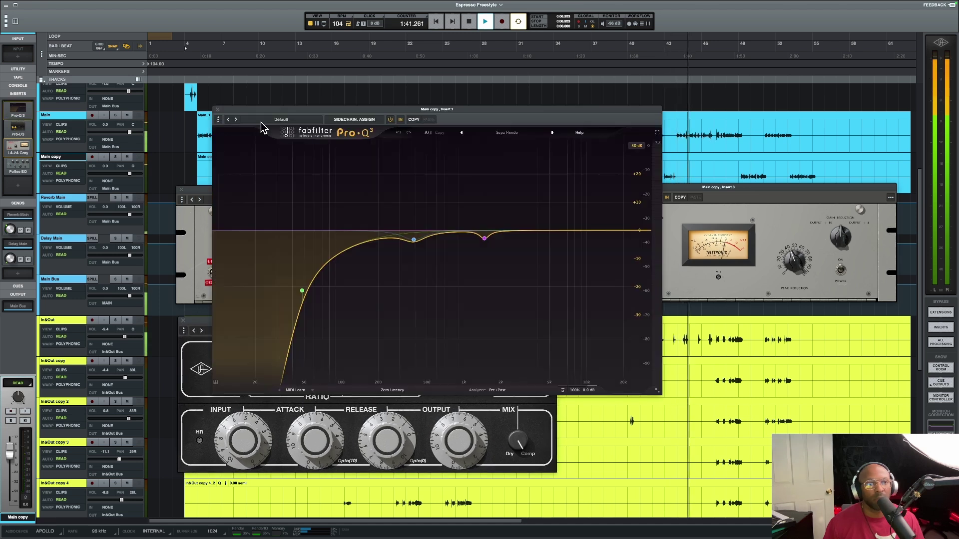
pyautogui.moveTo(269, 109); pyautogui.dragTo(560, 294)
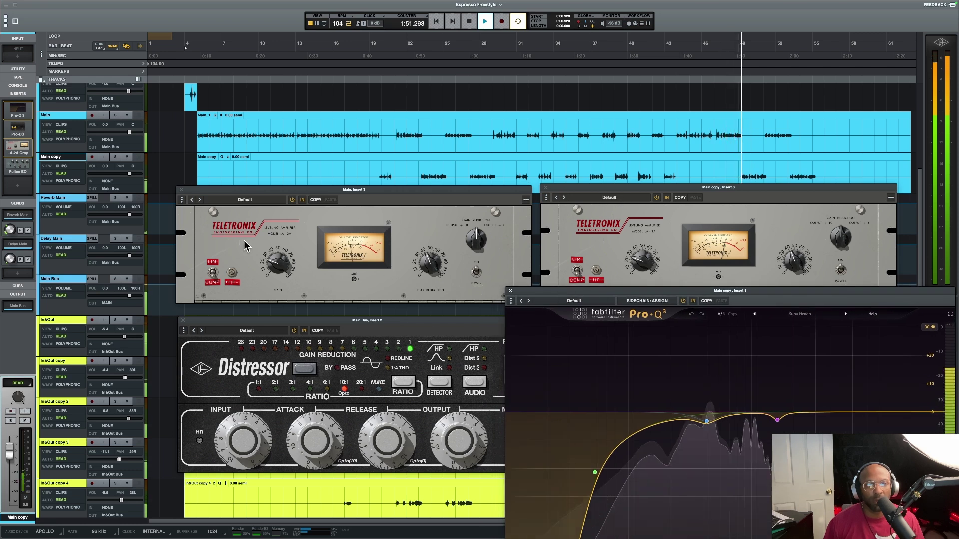
pyautogui.moveTo(574, 295); pyautogui.dragTo(573, 263)
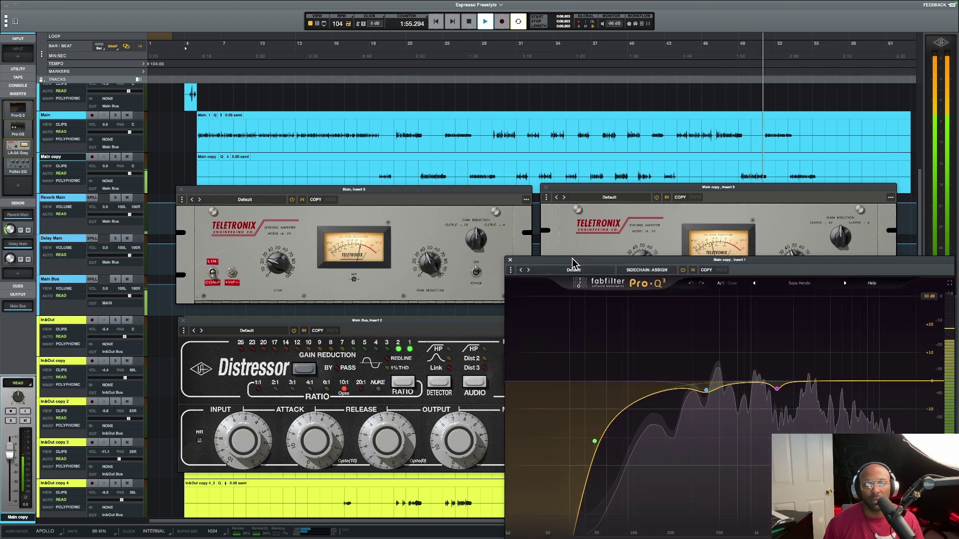
# Close the Main Bus Distressor and open Main's Pro-Q 3 next to the Main copy equalizer
pyautogui.click(183, 320)
pyautogui.click(49, 121)
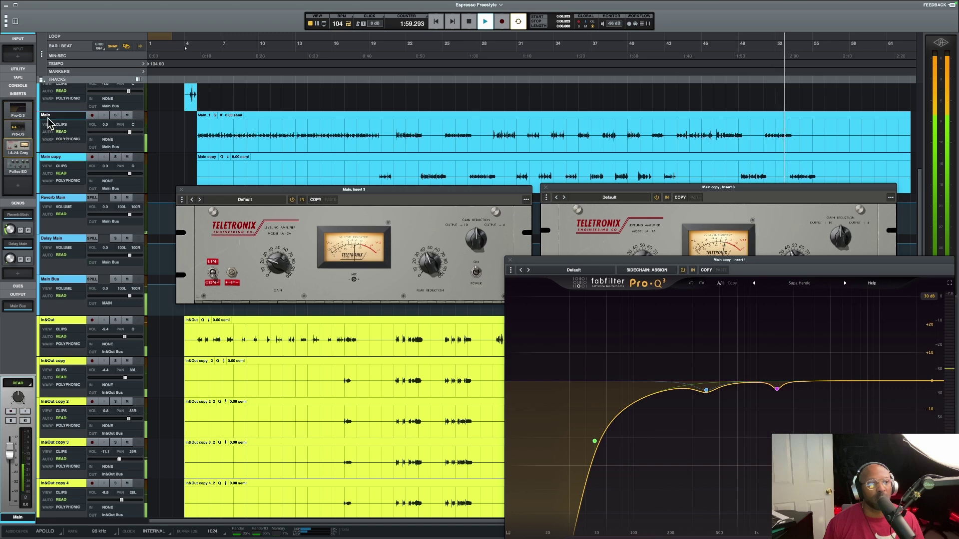
pyautogui.click(18, 110)
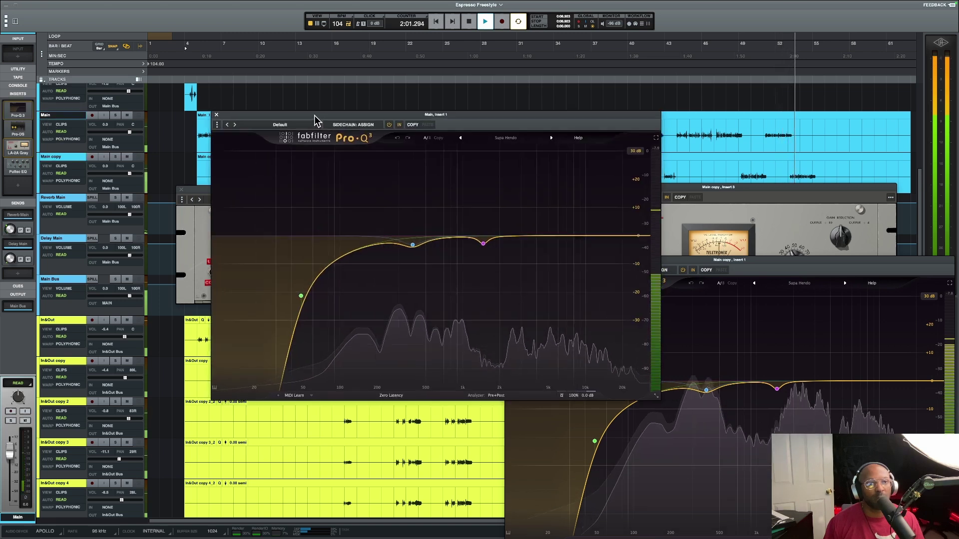
pyautogui.moveTo(318, 119); pyautogui.dragTo(187, 269)
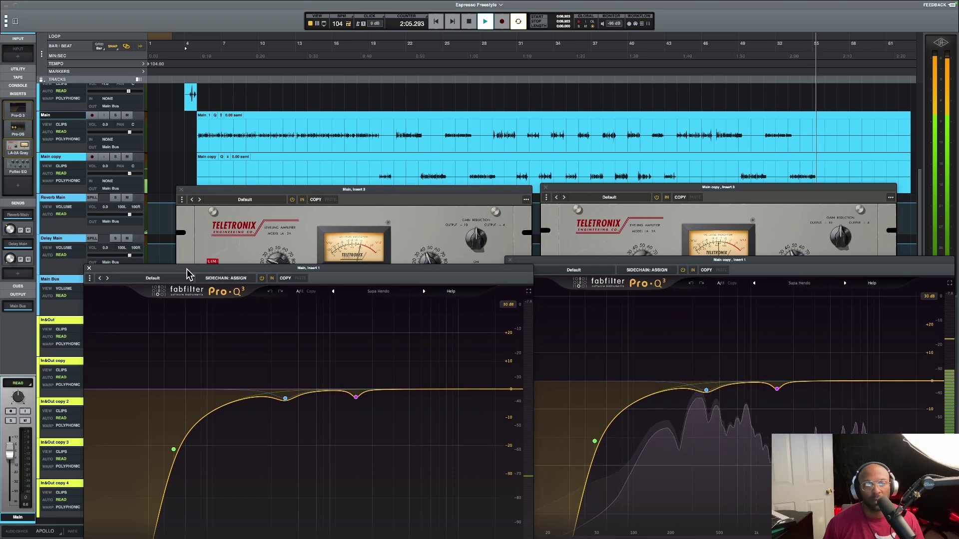
# Stop playback, mute the Instrumental track, and briefly test playback from just before the Supa Tag clip
pyautogui.scroll(5, 176, 157)
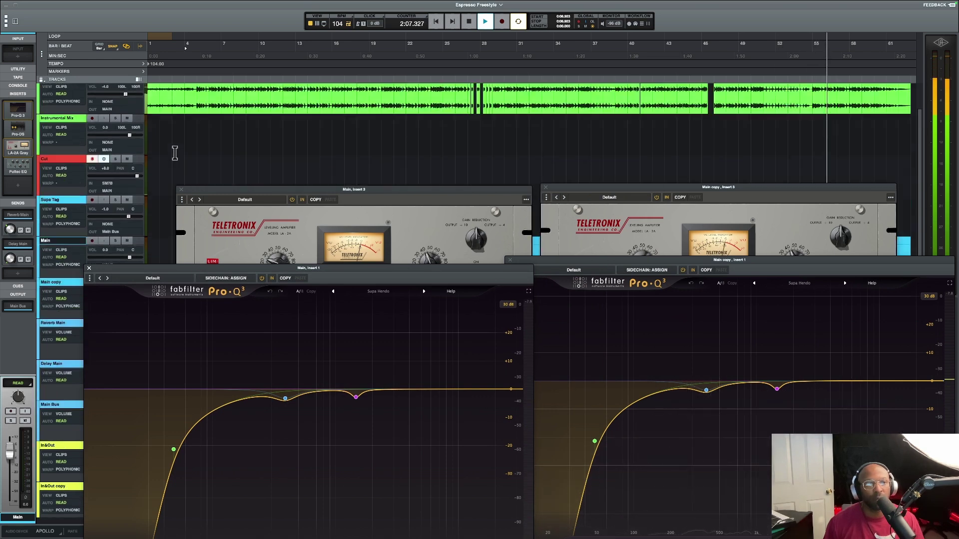
pyautogui.press('space')
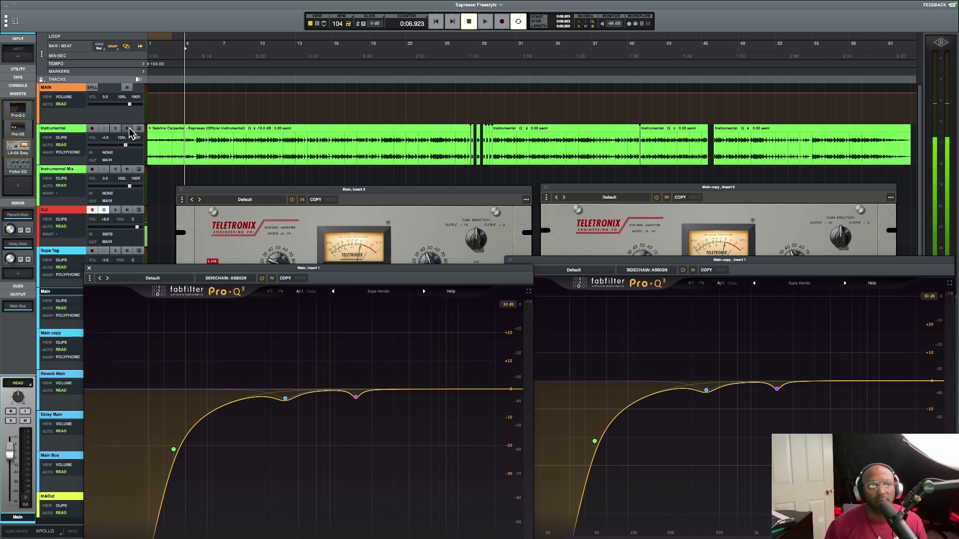
pyautogui.click(170, 199)
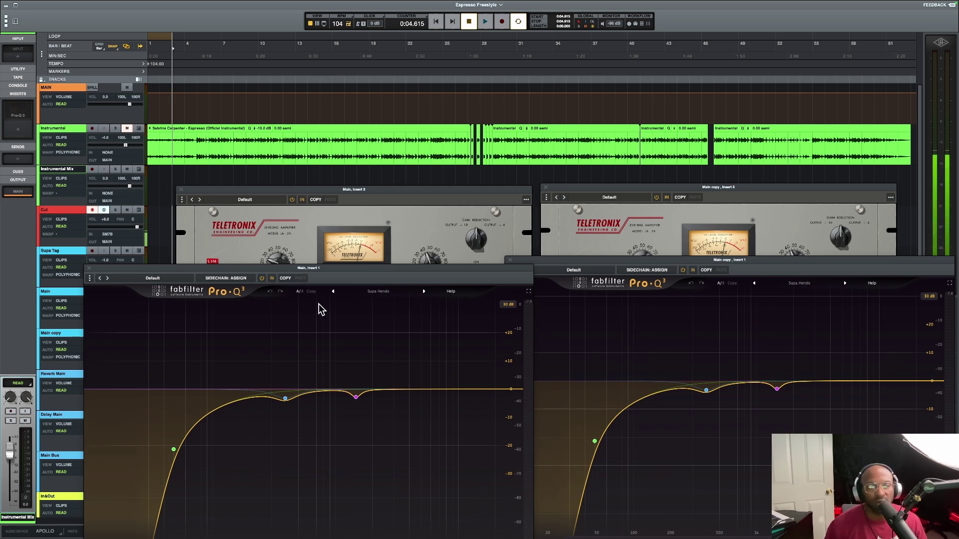
pyautogui.moveTo(358, 378)
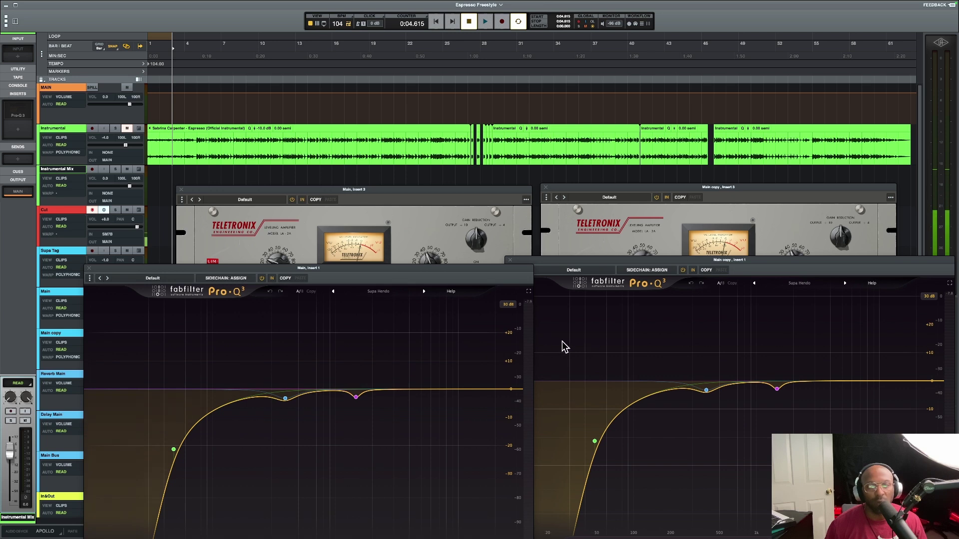
pyautogui.press('space')
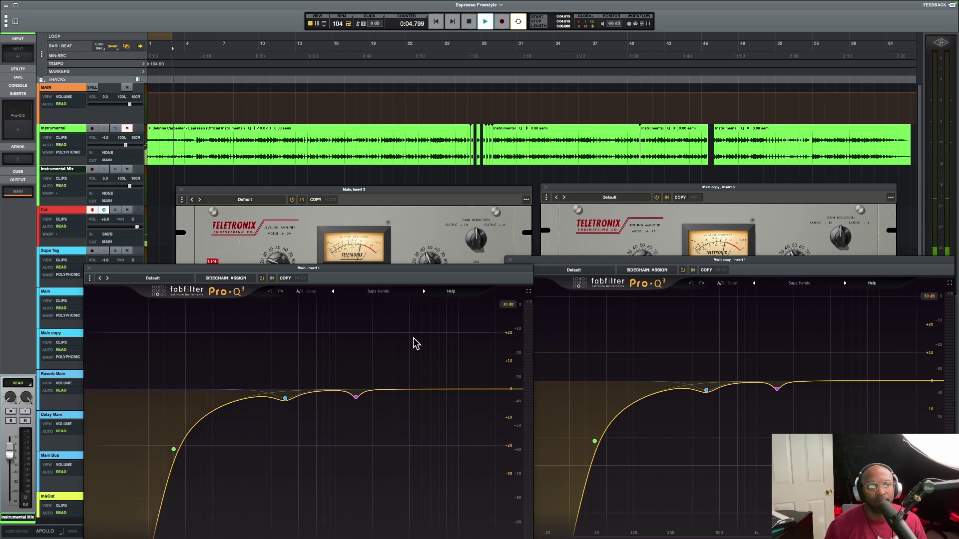
pyautogui.press('space')
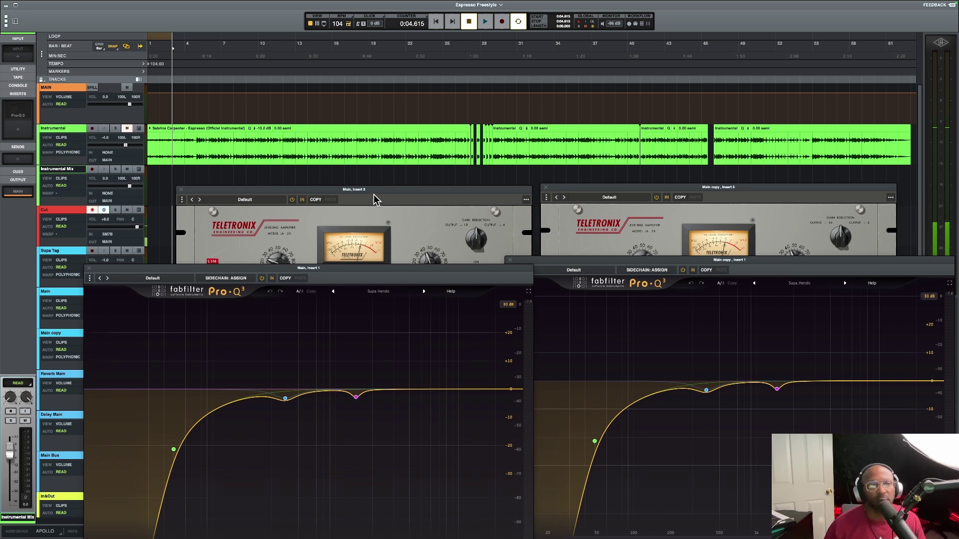
# Arrange the plug-in windows in pairs, with both LA-2A compressors above the Pro-Q 3 equalizers of Main and Main copy
pyautogui.moveTo(374, 194); pyautogui.dragTo(328, 53)
pyautogui.moveTo(639, 190); pyautogui.dragTo(624, 67)
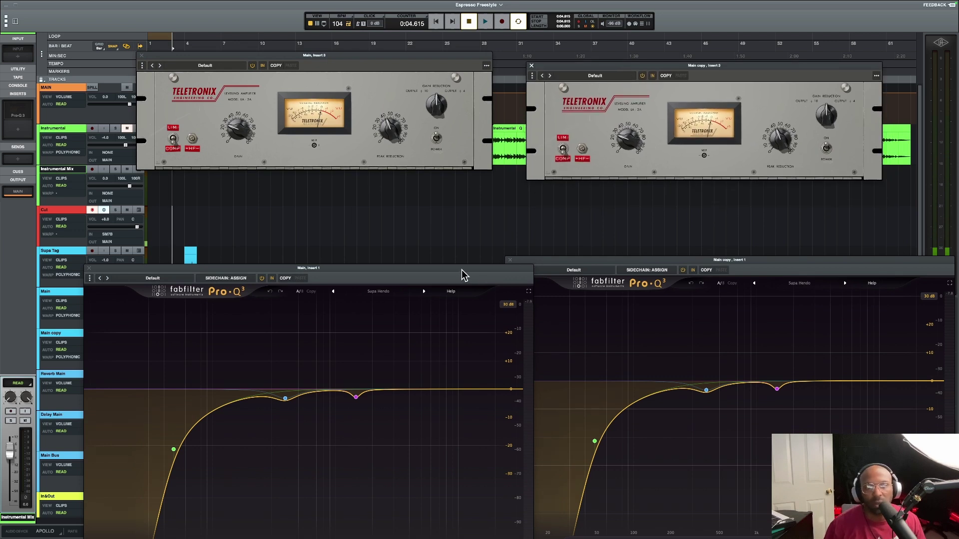
pyautogui.moveTo(462, 270); pyautogui.dragTo(430, 199)
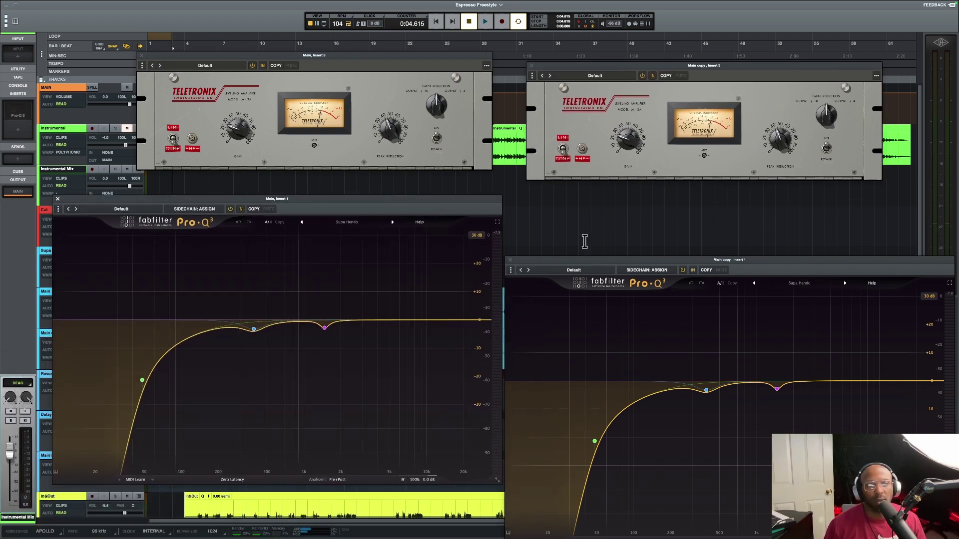
pyautogui.moveTo(594, 264); pyautogui.dragTo(562, 196)
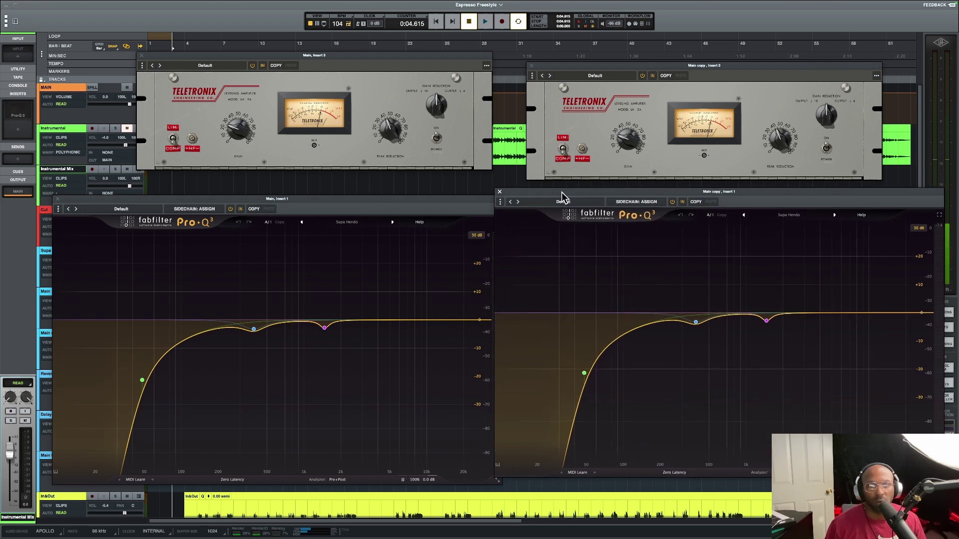
pyautogui.moveTo(436, 202); pyautogui.dragTo(420, 189)
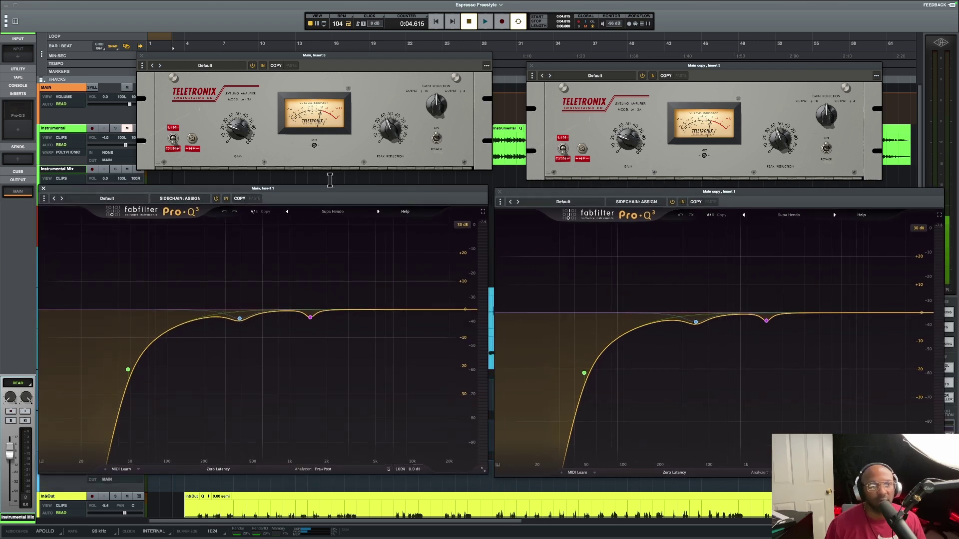
# Uncover the vocal clips to select the Main copy clip, and return Main's Pro-Q 3 beneath its LA-2A
pyautogui.moveTo(321, 184); pyautogui.dragTo(342, 409)
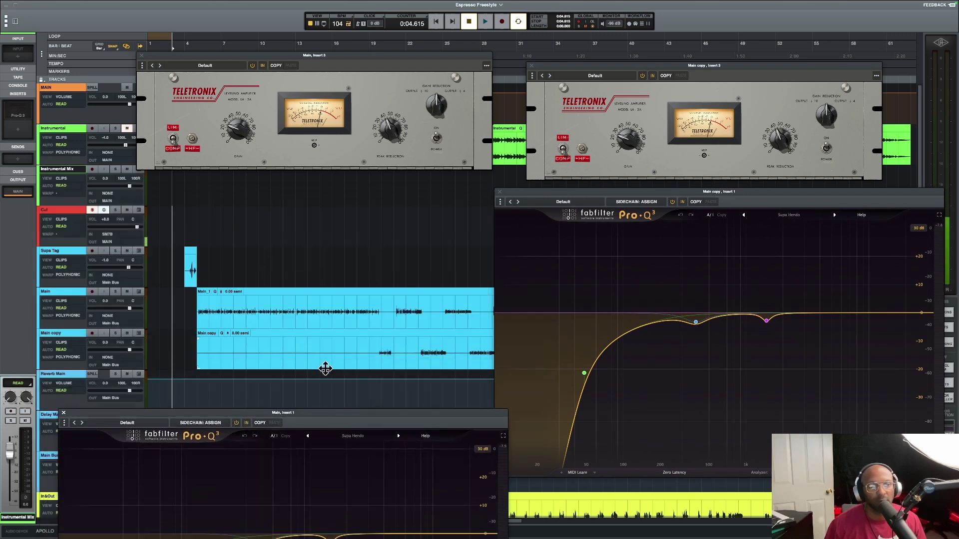
pyautogui.click(252, 313)
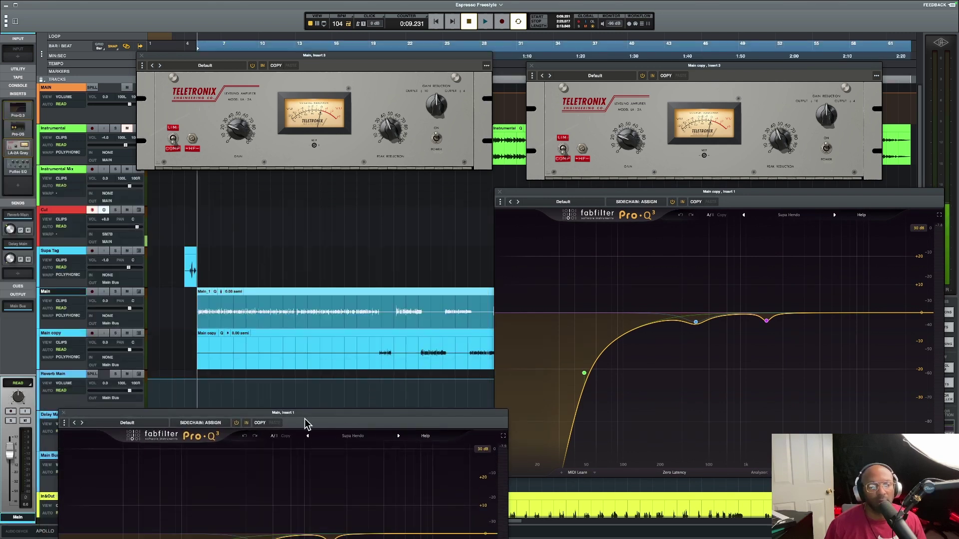
pyautogui.click(295, 357)
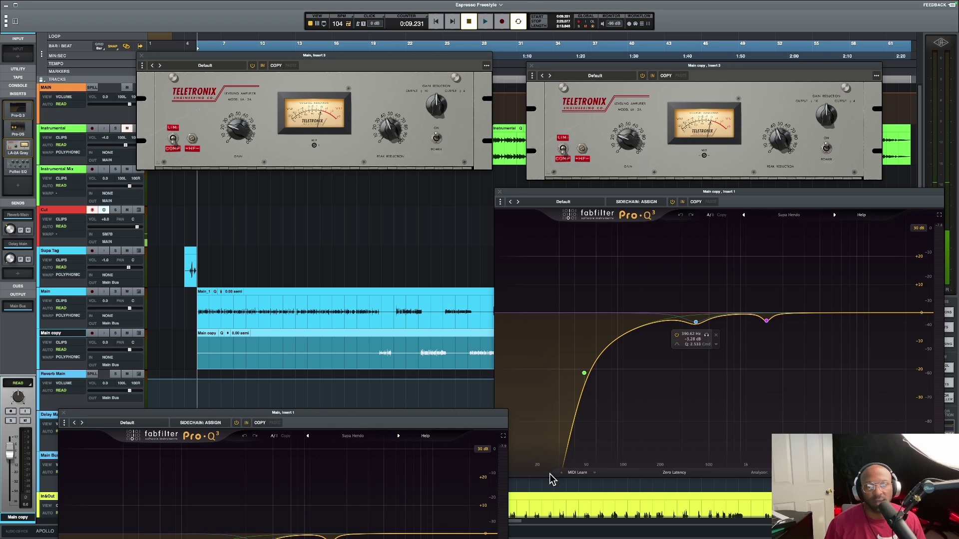
pyautogui.moveTo(416, 415); pyautogui.dragTo(400, 187)
# Play the vocals without the instrumental while watching both chains, and examine the low-cut band in Main copy's Pro-Q 3
pyautogui.press('space')
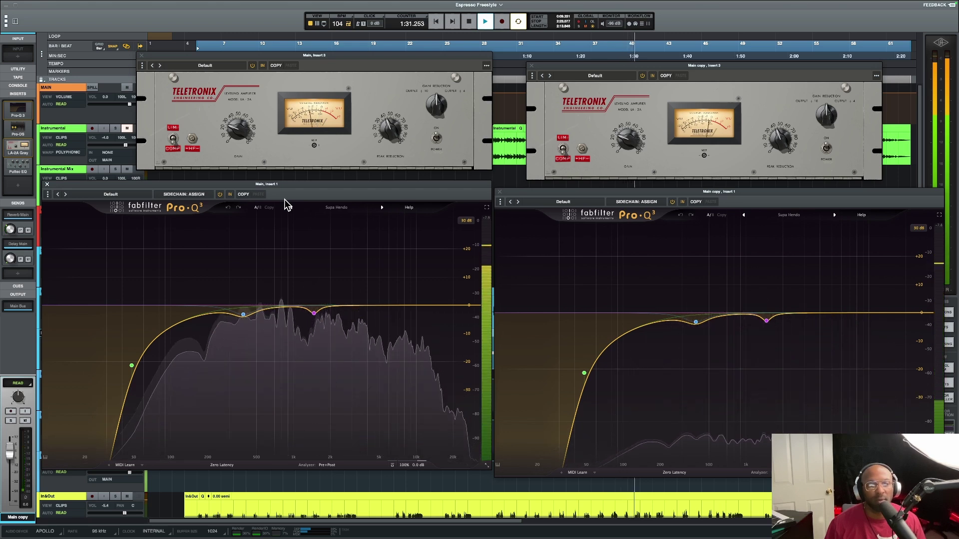
pyautogui.press('space')
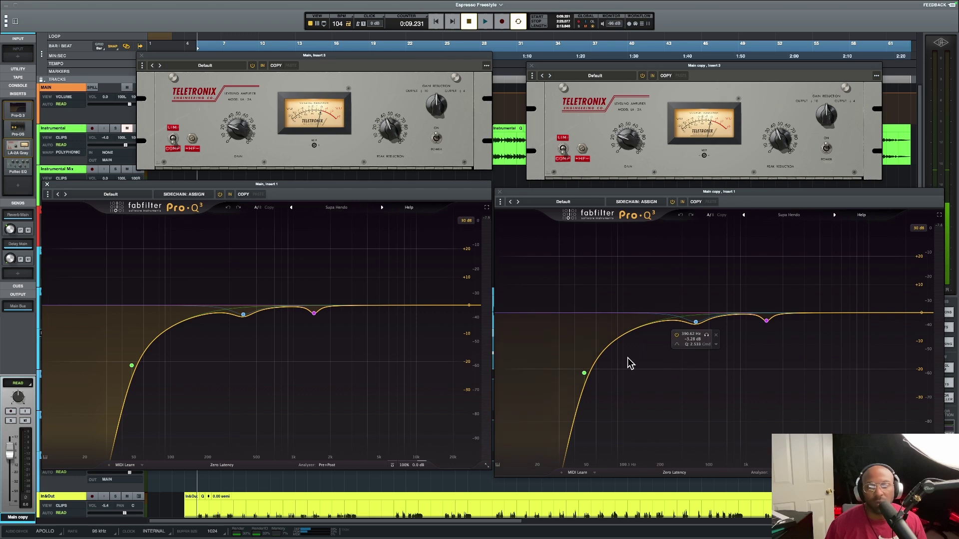
pyautogui.moveTo(584, 376)
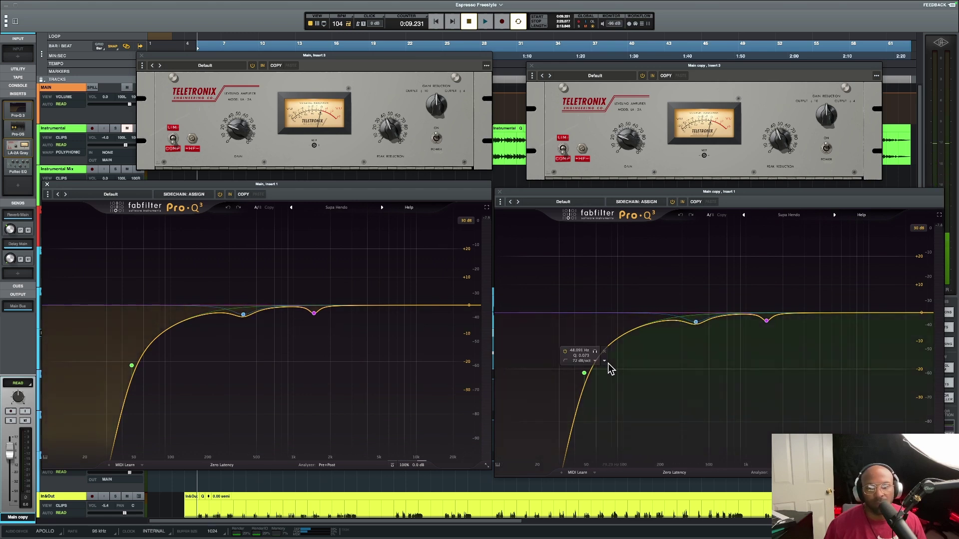
# Close the Pro-Q 3 and LA-2A windows of both Main copy and Main
pyautogui.click(499, 193)
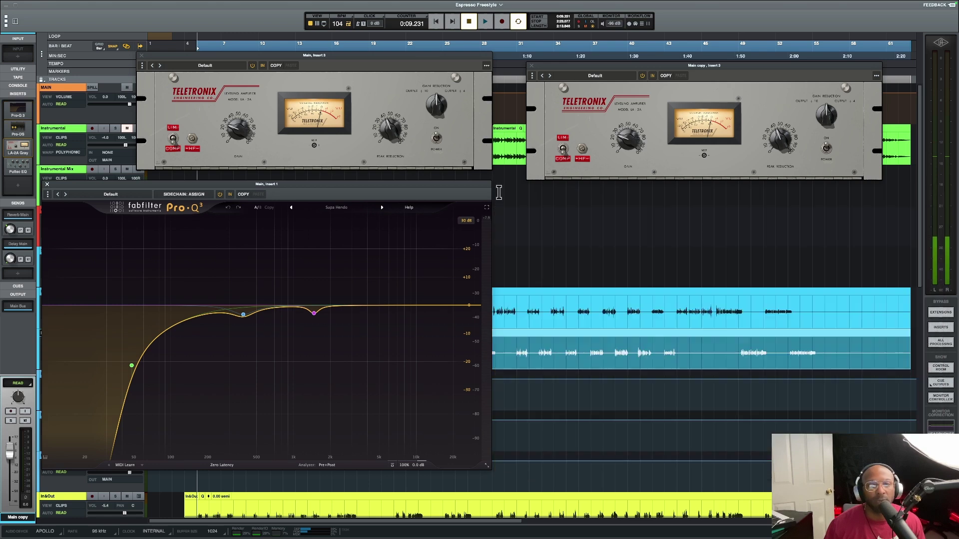
pyautogui.click(47, 184)
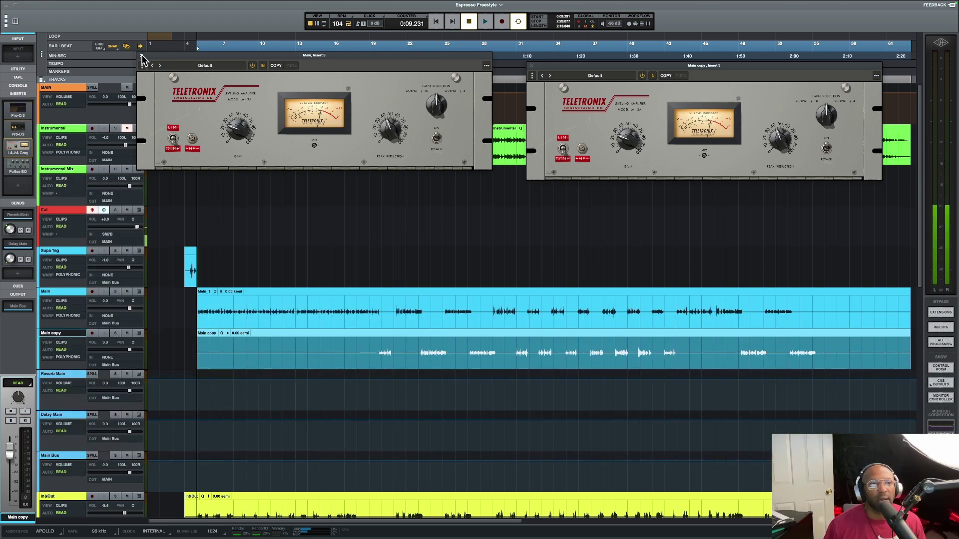
pyautogui.click(143, 57)
pyautogui.click(532, 67)
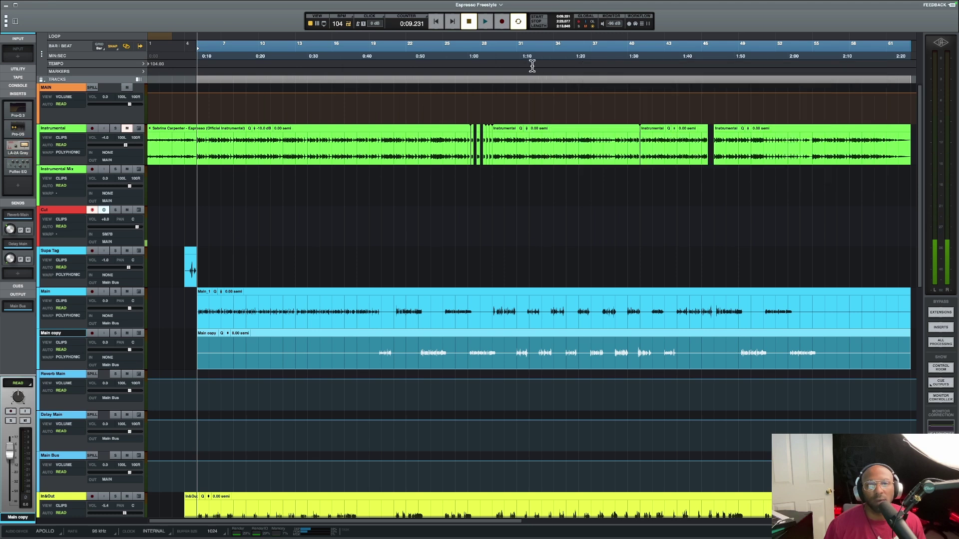
# Select the In&Out track and set the playback start to 0:09.231, near the start of its clip
pyautogui.click(346, 238)
pyautogui.scroll(-6, 344, 241)
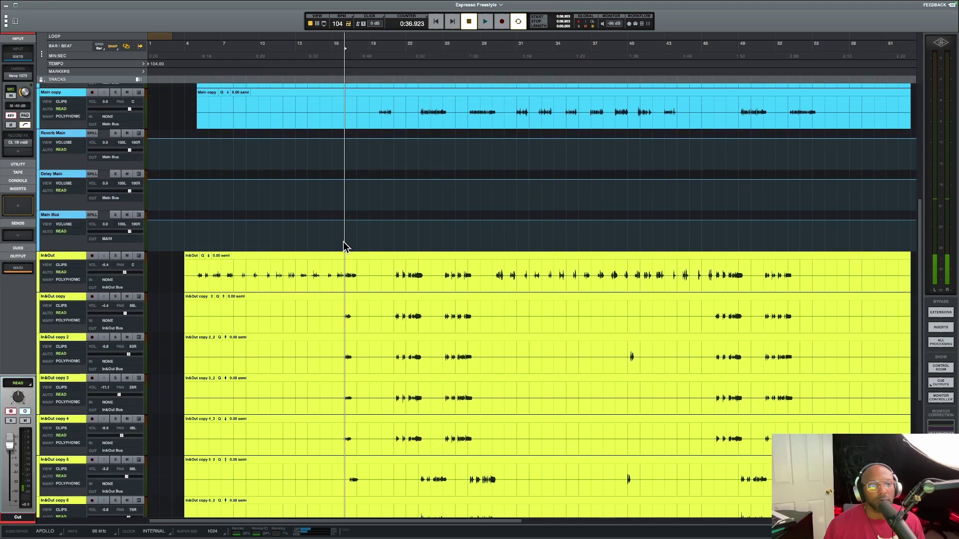
pyautogui.scroll(-2, 343, 245)
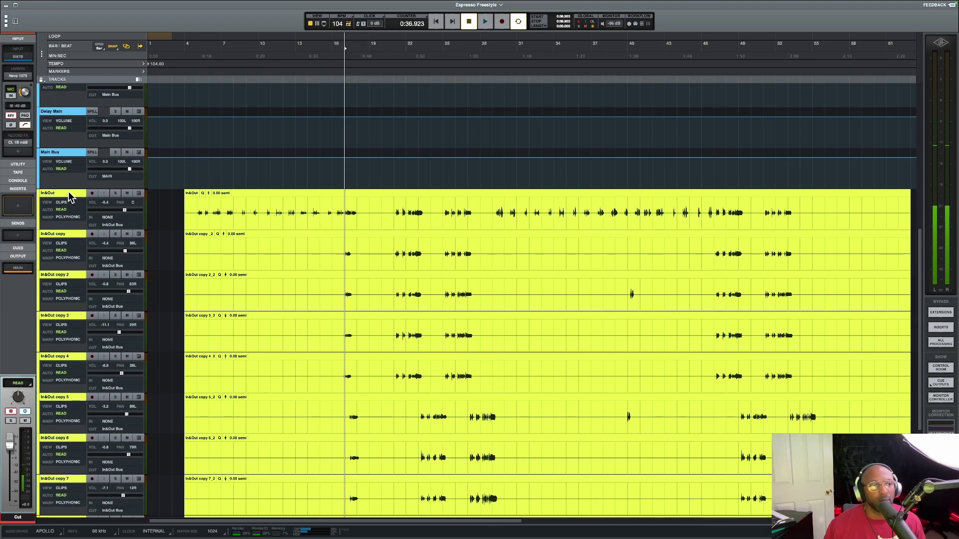
pyautogui.click(71, 195)
pyautogui.click(195, 210)
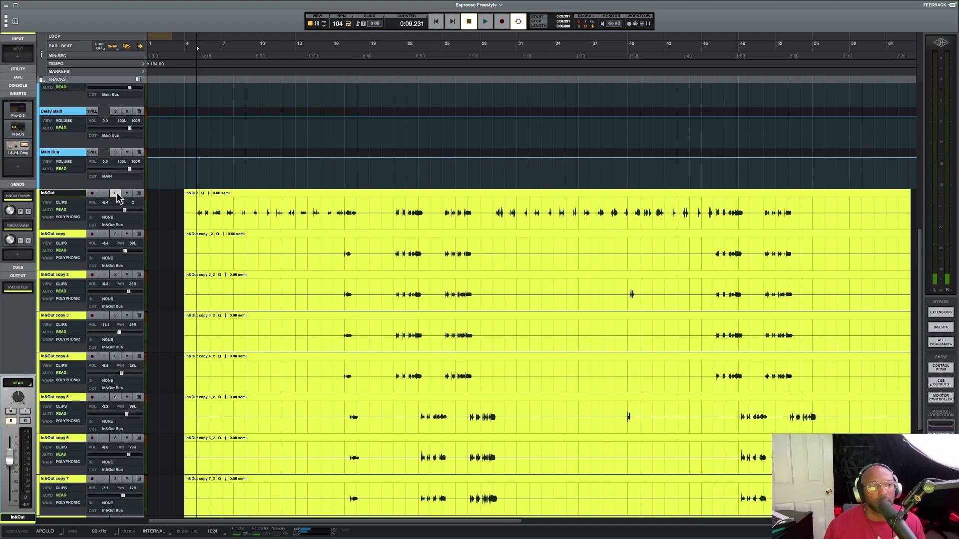
# Solo the In&Out track and play a passage with its Pro-Q 3 open, ending with playback stopped
pyautogui.scroll(8, 119, 198)
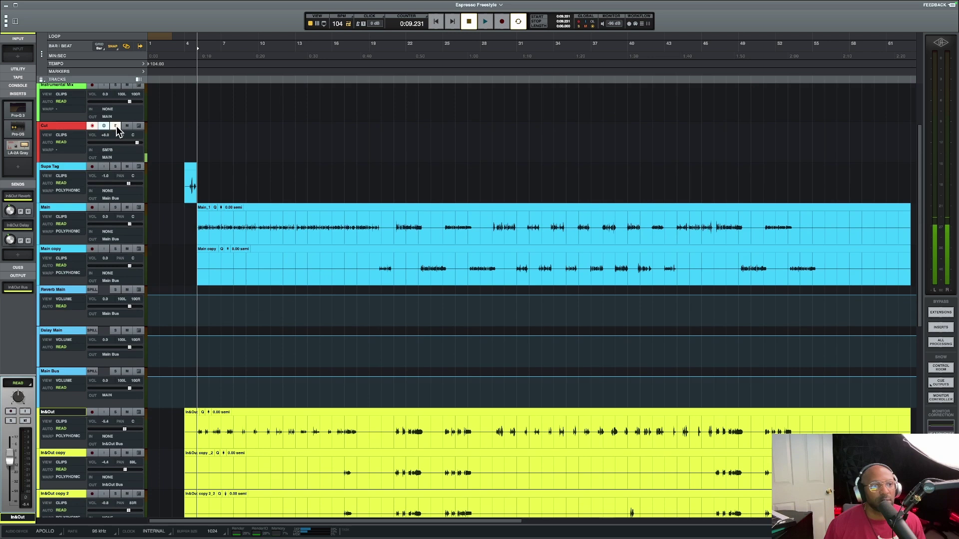
pyautogui.scroll(-10, 199, 167)
pyautogui.scroll(6, 180, 174)
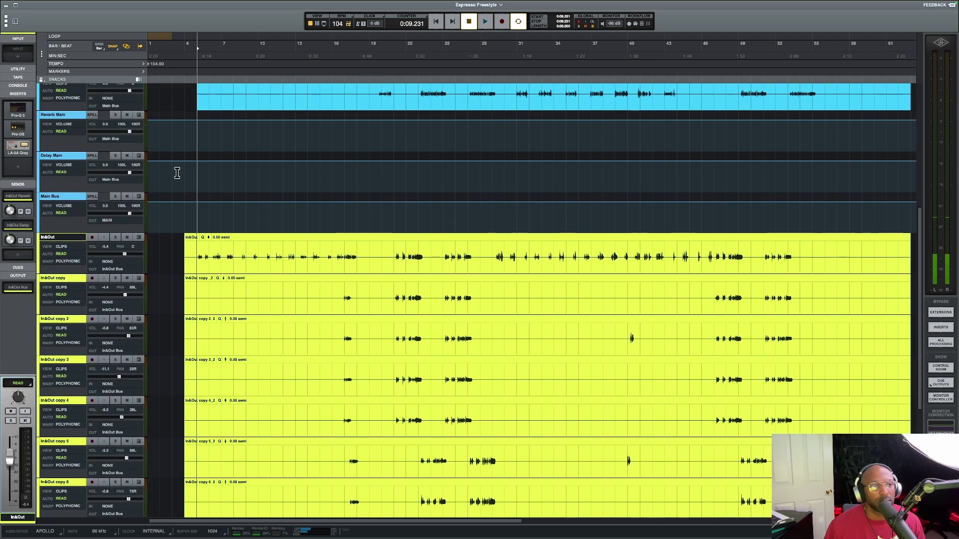
pyautogui.click(115, 237)
pyautogui.press('space')
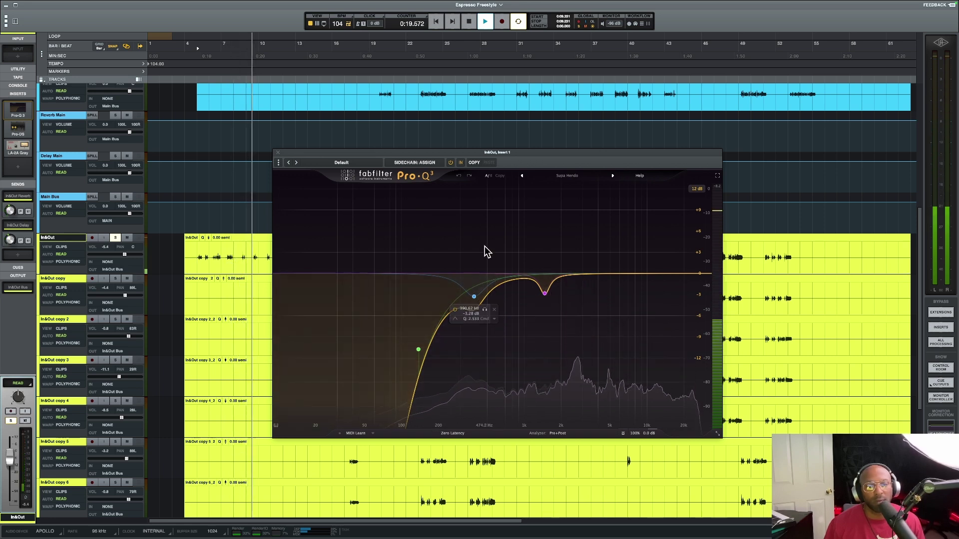
pyautogui.press('space')
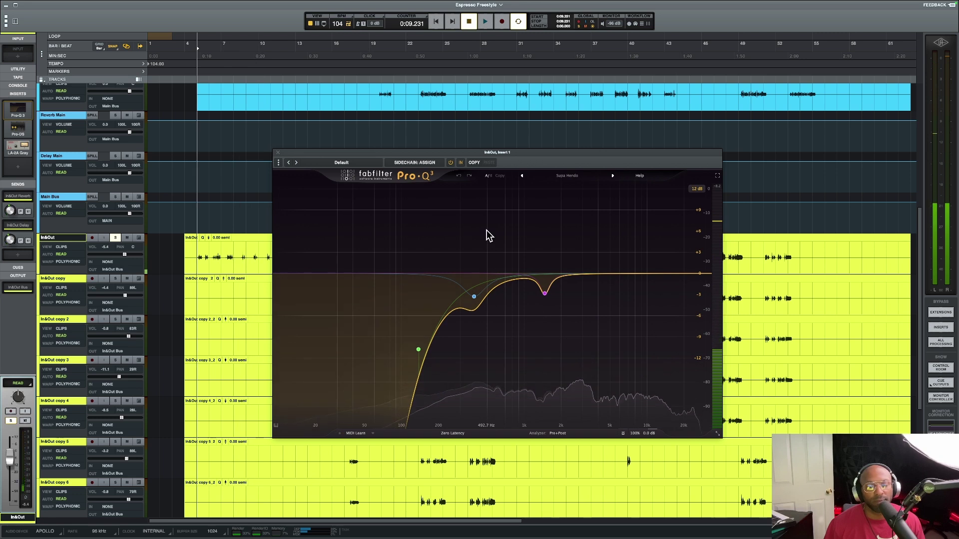
# Examine the low-mid and low-cut bands in In&Out's Pro-Q 3, and close the equalizer
pyautogui.moveTo(473, 276)
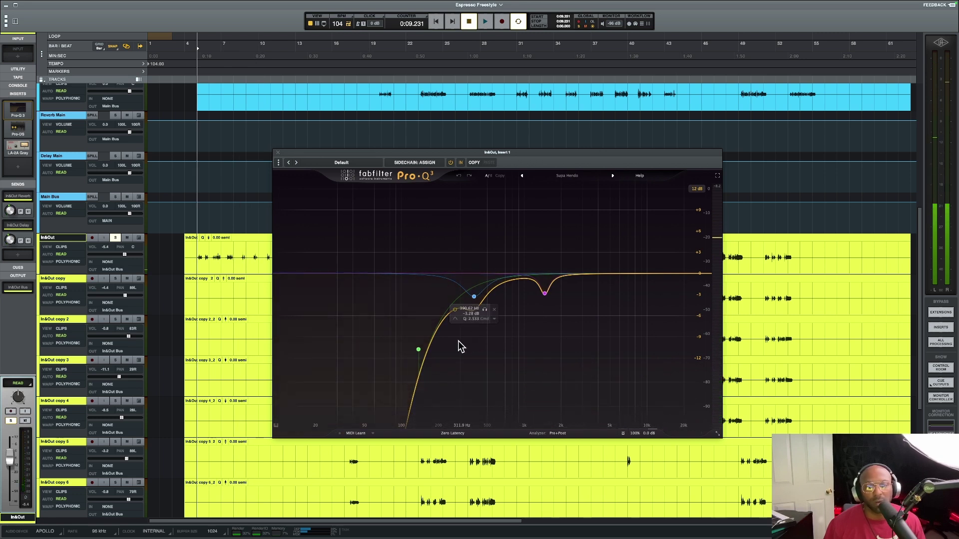
pyautogui.moveTo(418, 353)
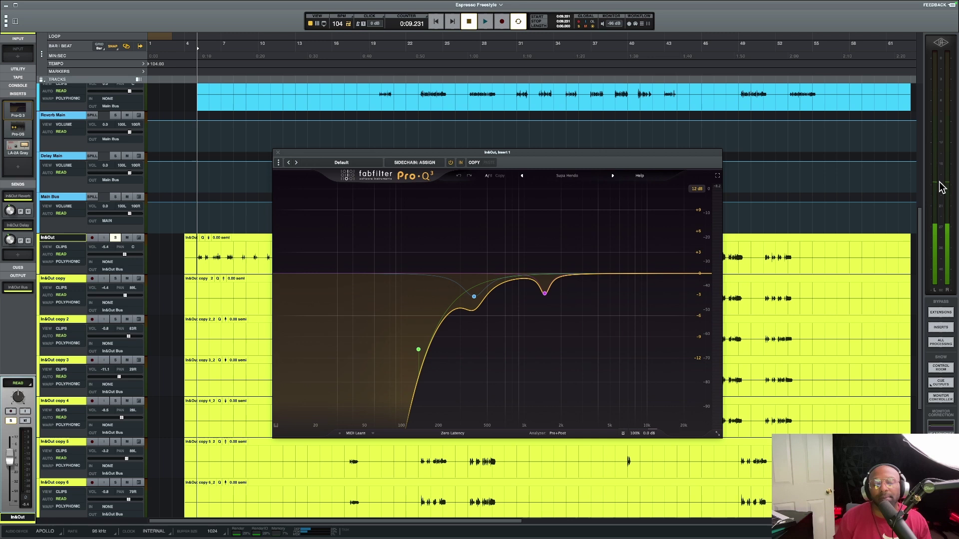
pyautogui.click(278, 155)
# Check the Pro-Q 3 curve on In&Out copy, and close that equalizer
pyautogui.click(50, 283)
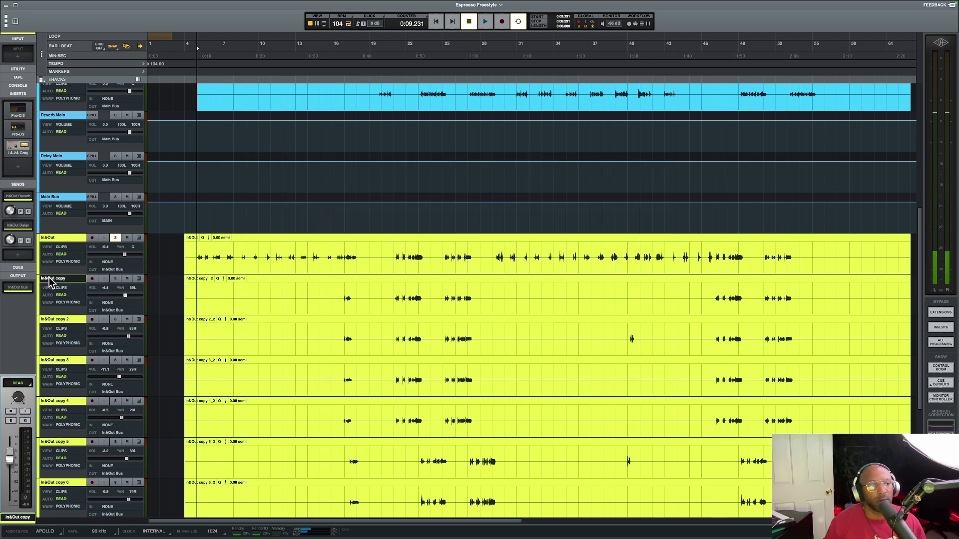
pyautogui.click(17, 111)
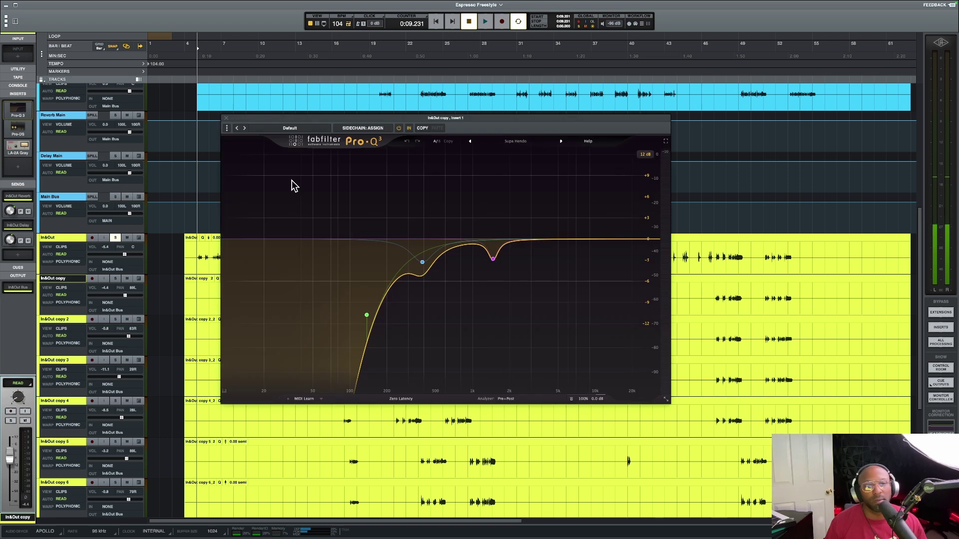
pyautogui.click(226, 119)
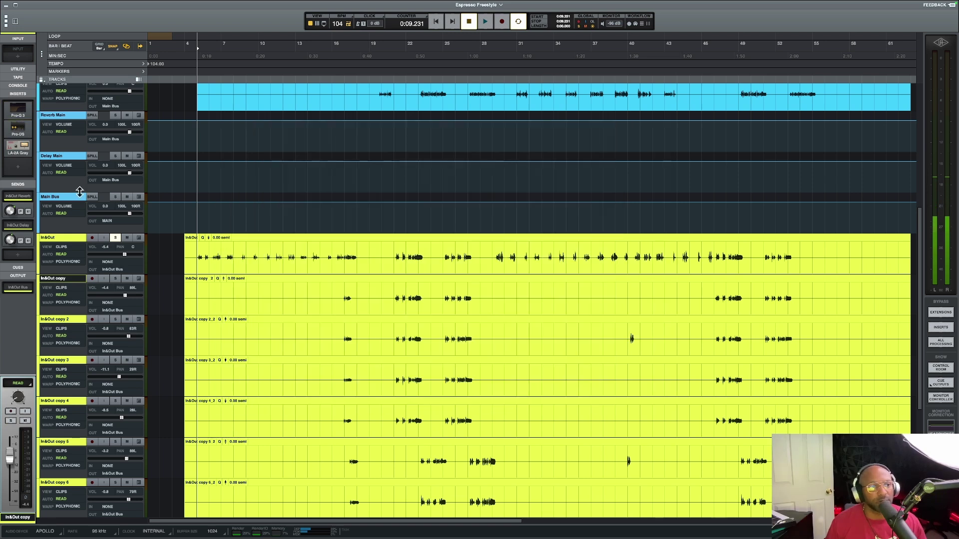
# Open the LA-2A on In&Out and play the soloed track while watching its gain reduction
pyautogui.click(56, 243)
pyautogui.click(21, 149)
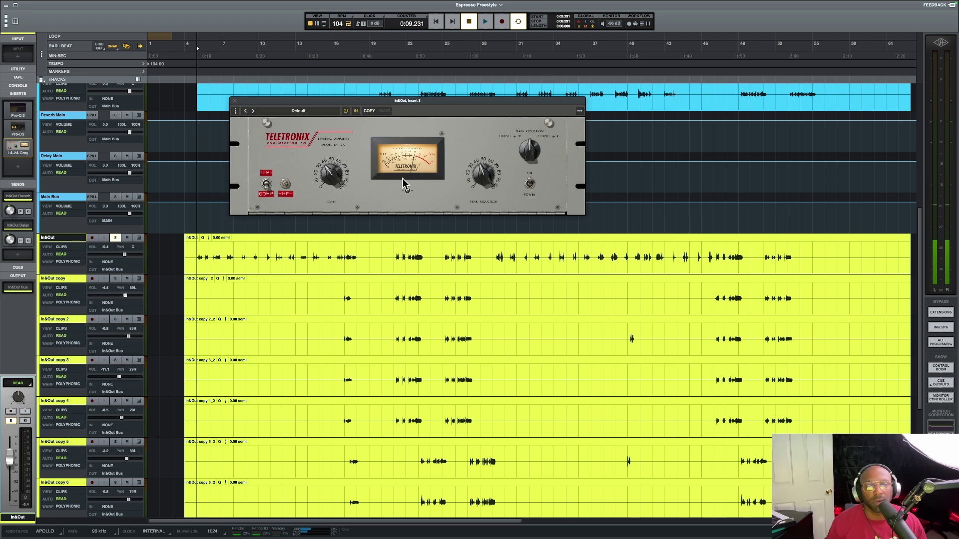
pyautogui.press('space')
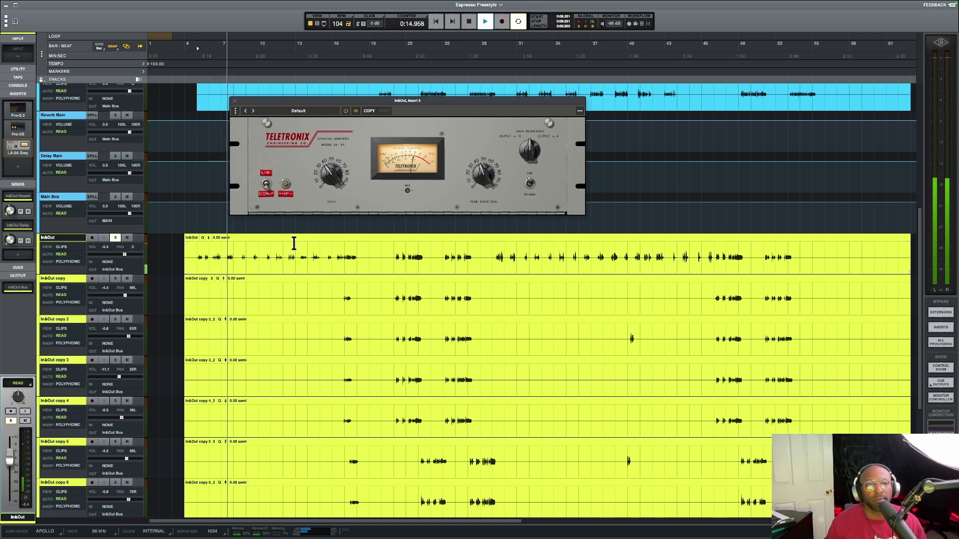
pyautogui.press('space')
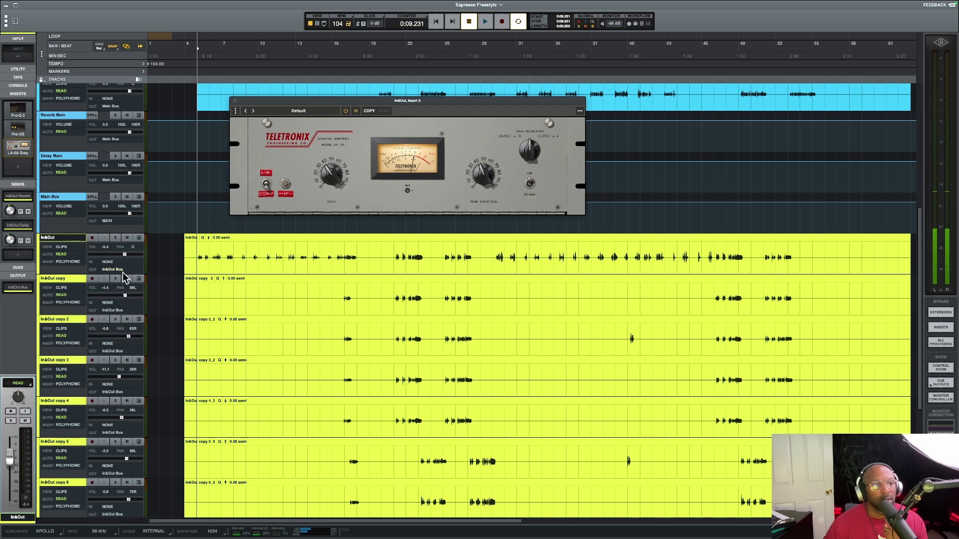
# Solo In&Out copy and audition the stacked vocals from 0:36.923 and 0:46.154, ending with playback stopped
pyautogui.click(345, 288)
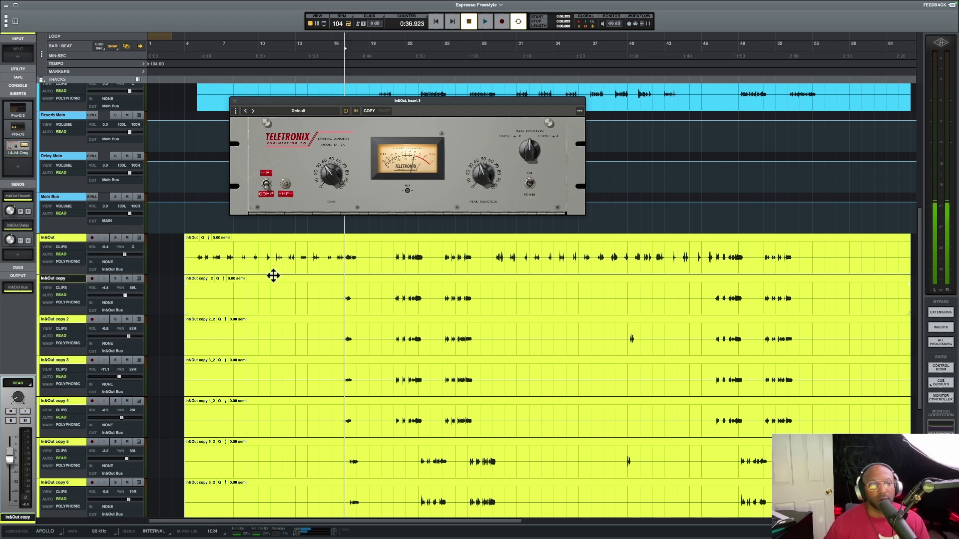
pyautogui.click(115, 278)
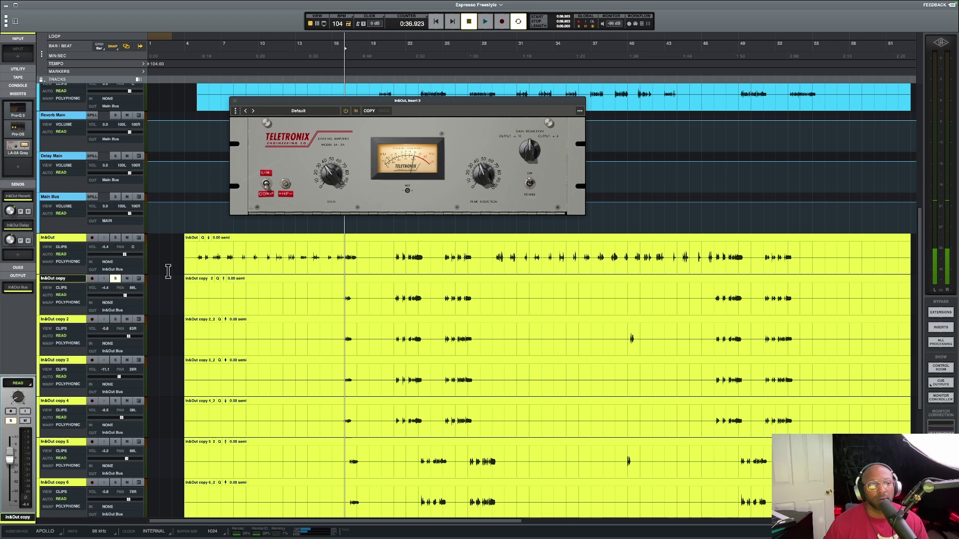
pyautogui.press('space')
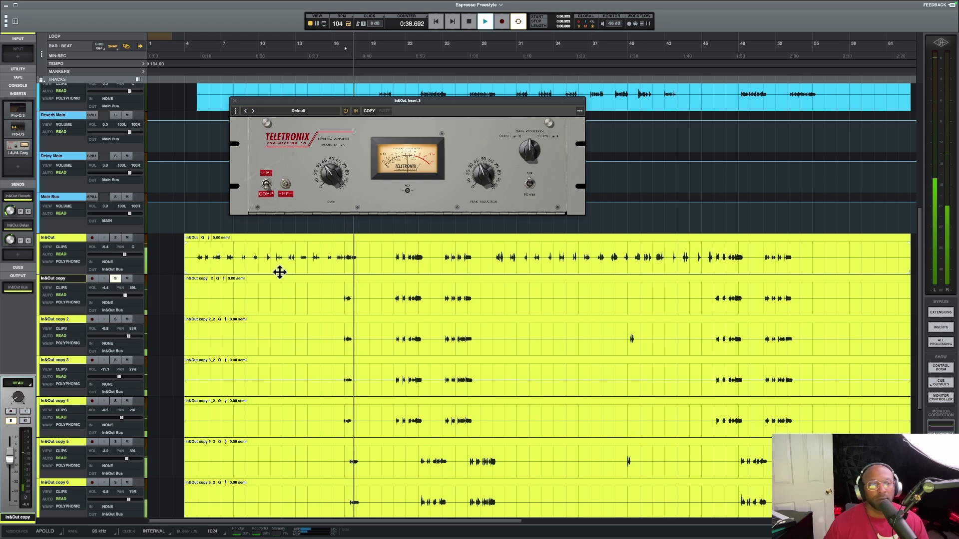
pyautogui.click(395, 289)
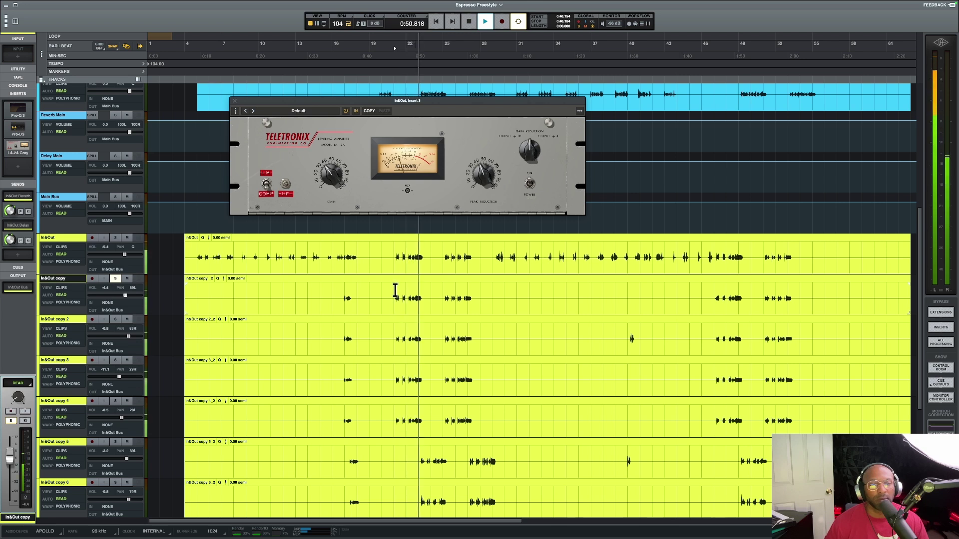
pyautogui.press('space')
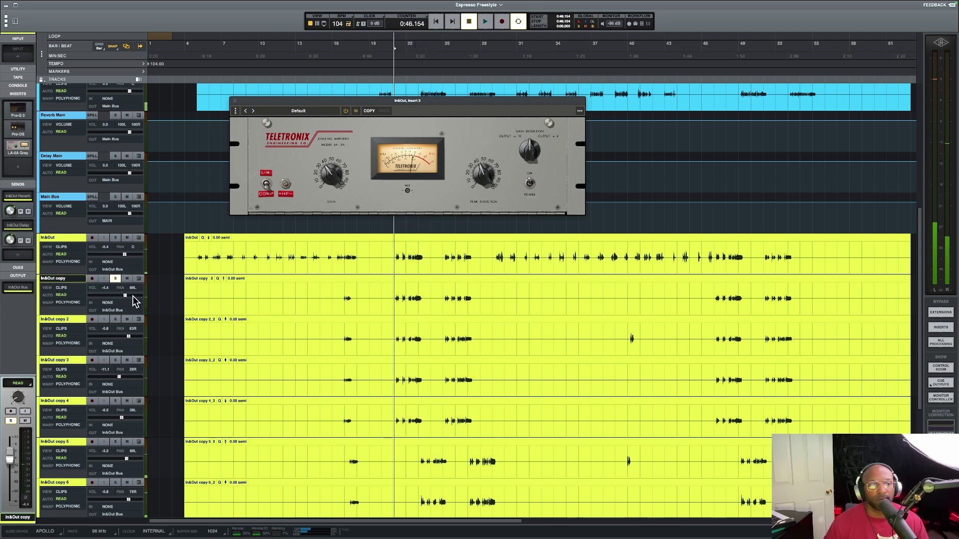
# Open the Pro-R on In&Out Reverb, start playback from 0:46.154, and move the reverb window clear of the LA-2A
pyautogui.scroll(-2, 168, 286)
pyautogui.scroll(-4, 167, 286)
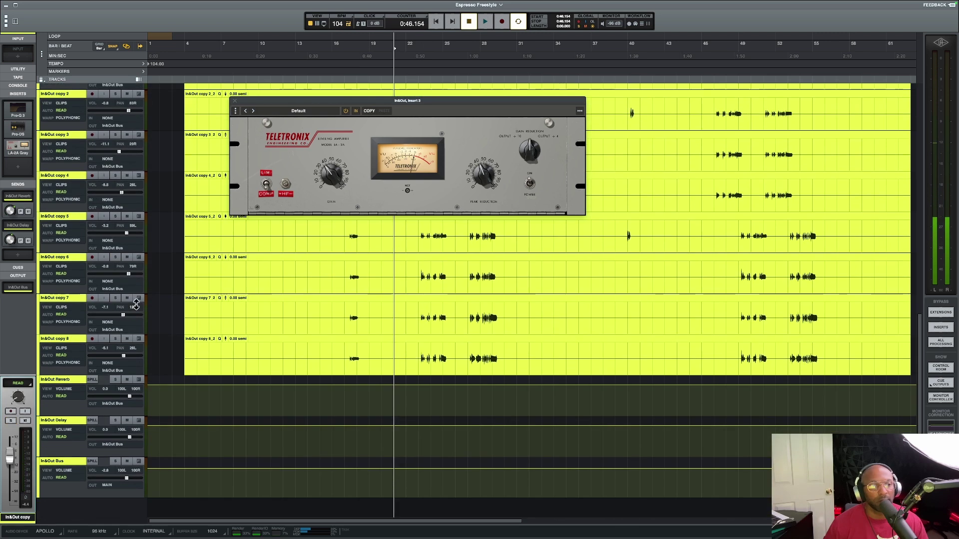
pyautogui.click(56, 381)
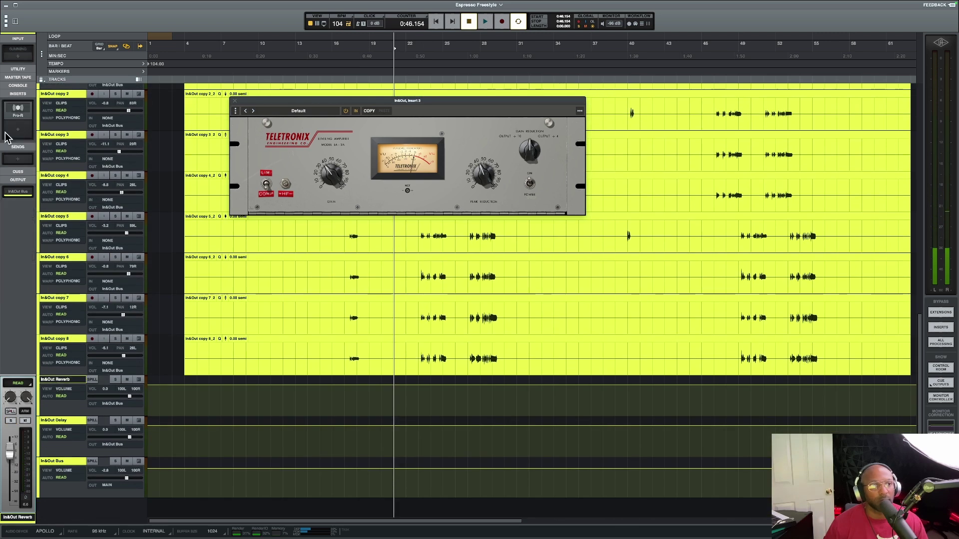
pyautogui.click(18, 109)
pyautogui.press('space')
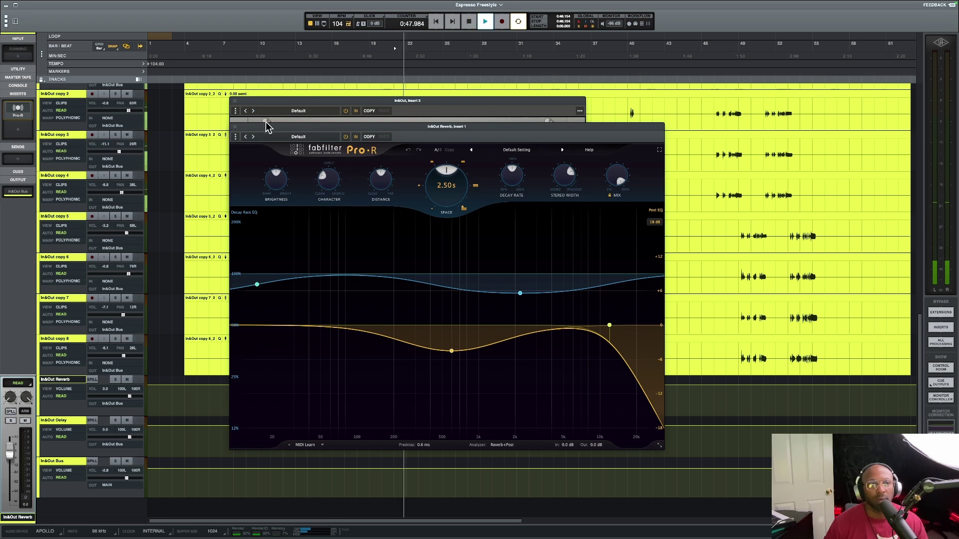
pyautogui.moveTo(267, 127); pyautogui.dragTo(472, 195)
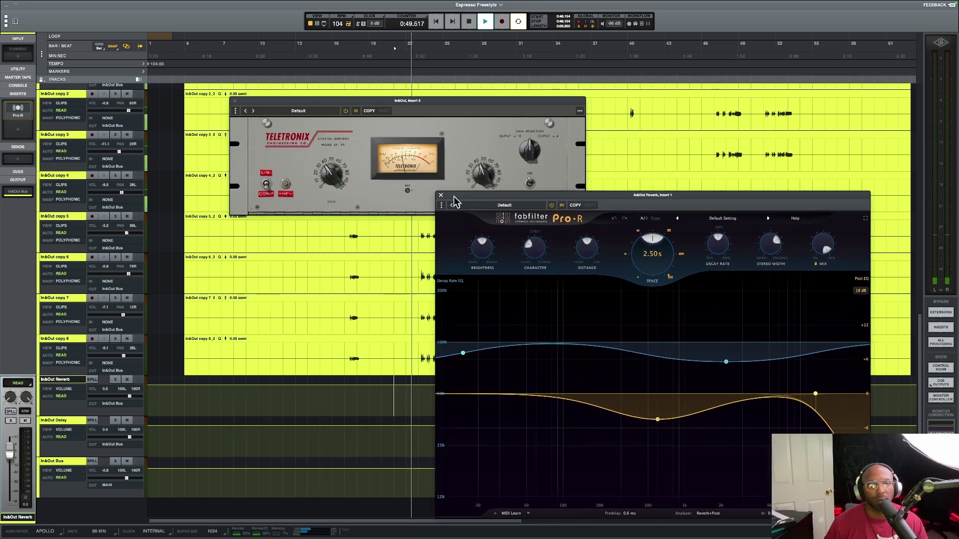
# Return playback to 0:36.923, stop it, and close In&Out's LA-2A
pyautogui.click(344, 235)
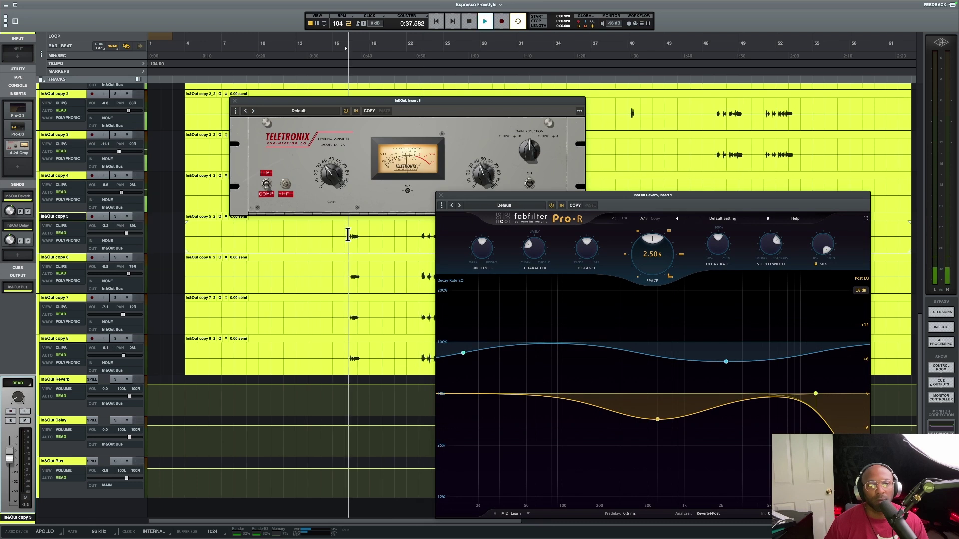
pyautogui.press('space')
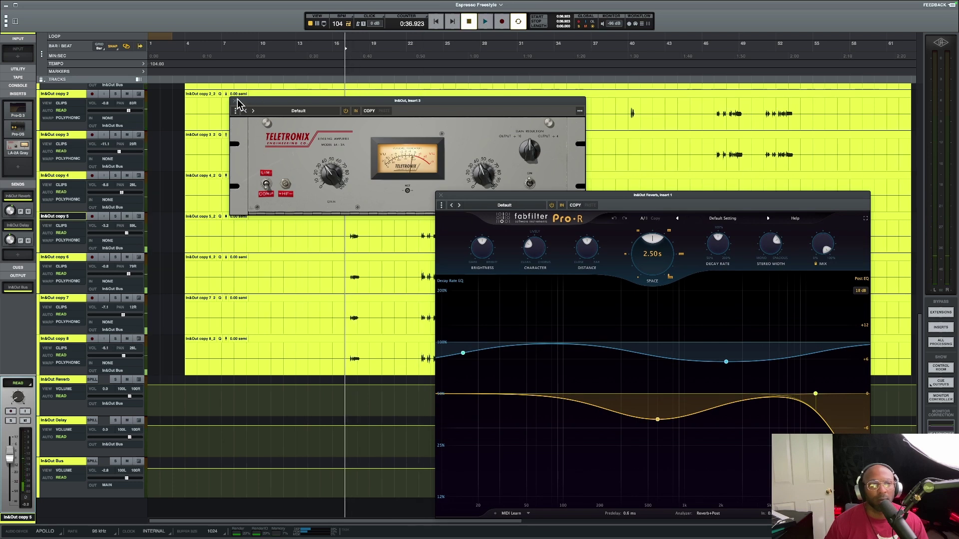
pyautogui.click(235, 100)
# Solo In&Out and play from 0:36.923 and 0:46.154 while watching the Pro-R spectrum, repositioning the reverb window over the clips
pyautogui.scroll(5, 369, 143)
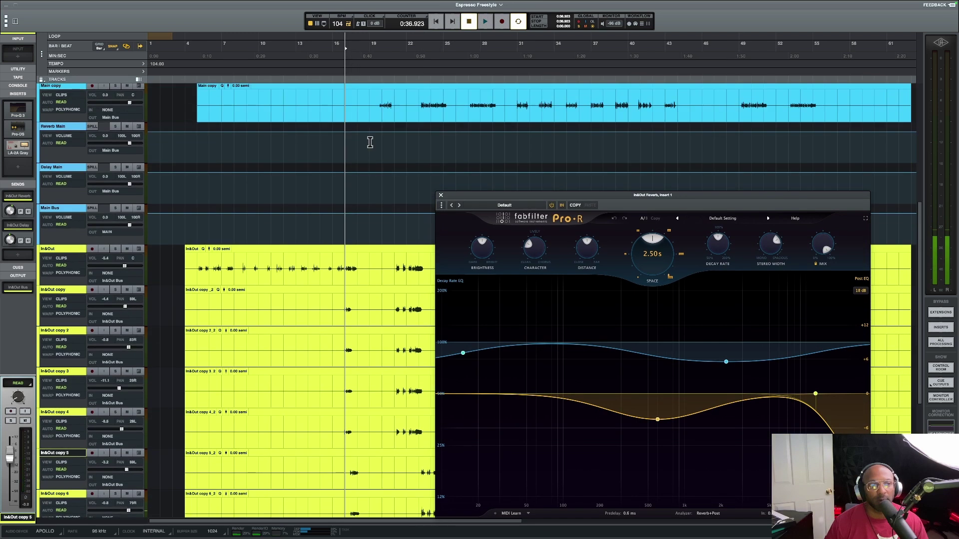
pyautogui.scroll(-2, 370, 142)
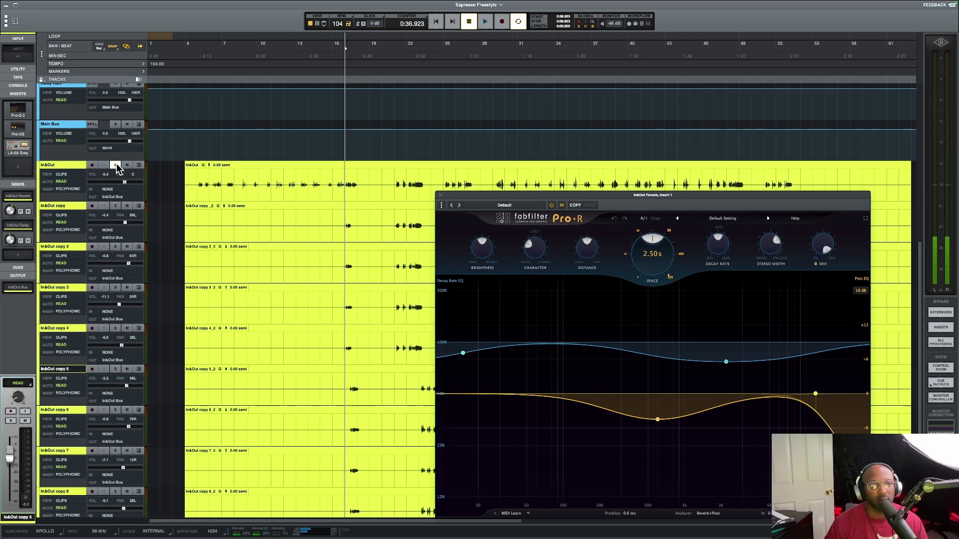
pyautogui.click(116, 165)
pyautogui.press('space')
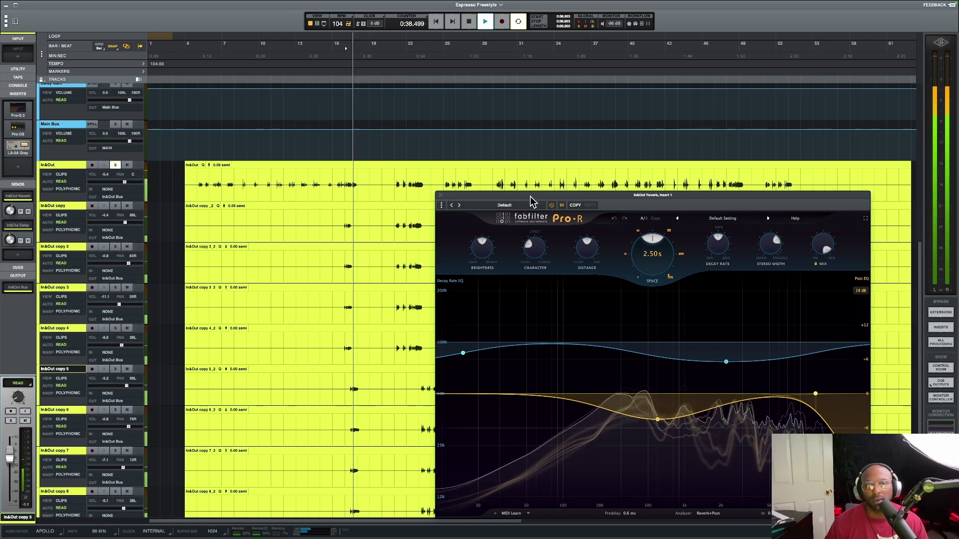
pyautogui.moveTo(530, 197); pyautogui.dragTo(480, 142)
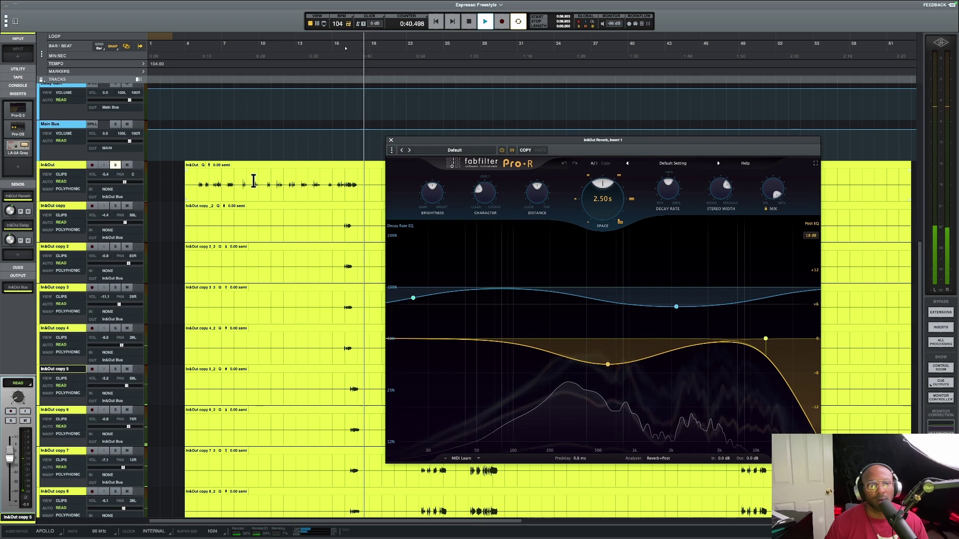
pyautogui.moveTo(431, 142); pyautogui.dragTo(480, 160)
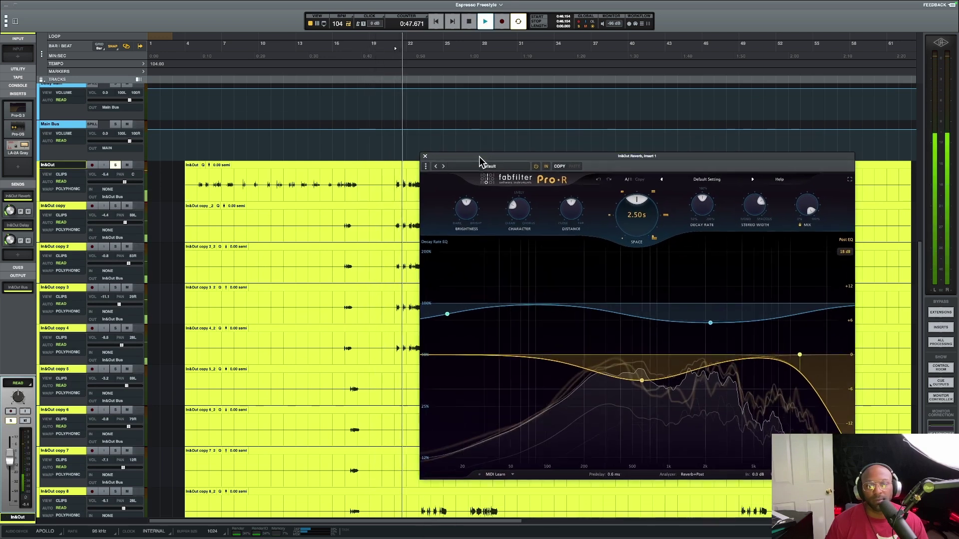
pyautogui.press('space')
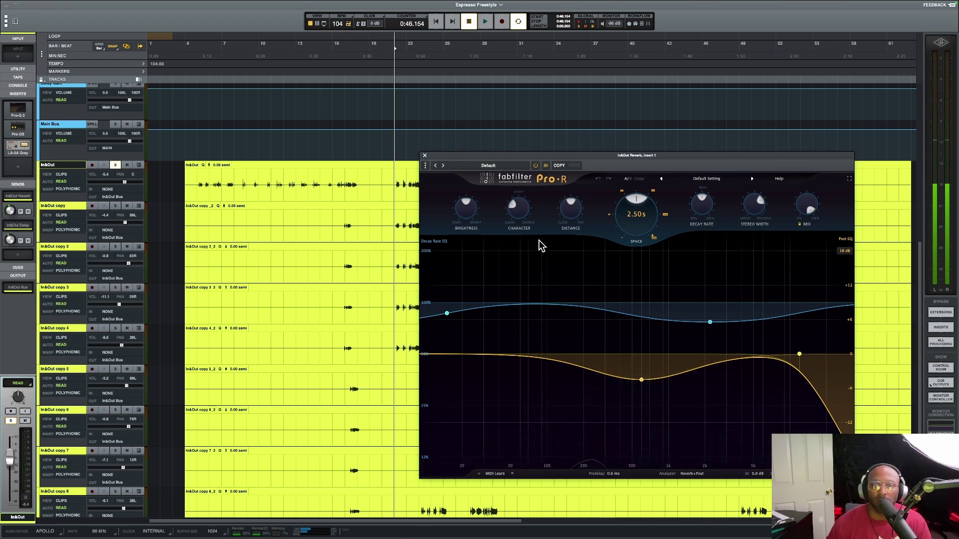
# Inspect the Pro-R decay-rate bands and In&Out's Pro-Q 3 curve, closing both plug-in windows when done
pyautogui.click(447, 314)
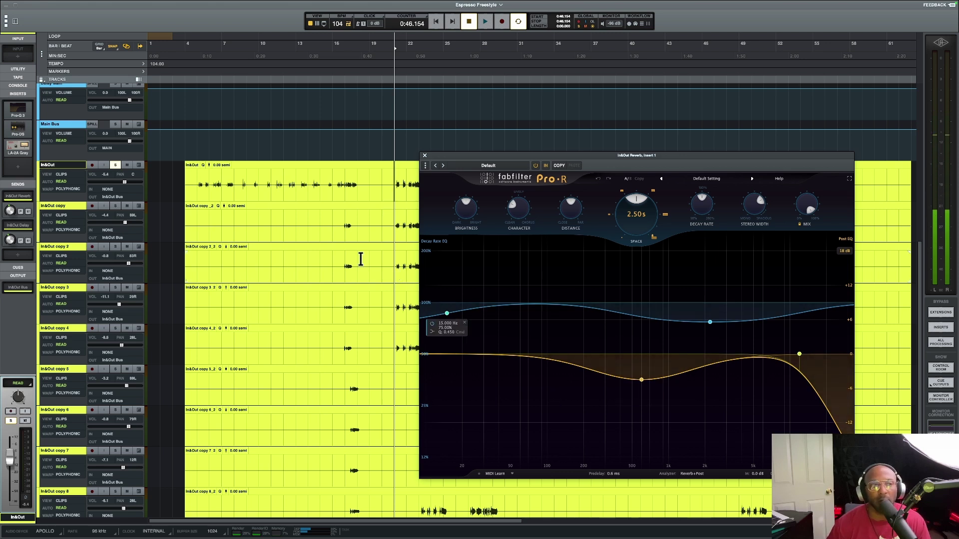
pyautogui.click(22, 111)
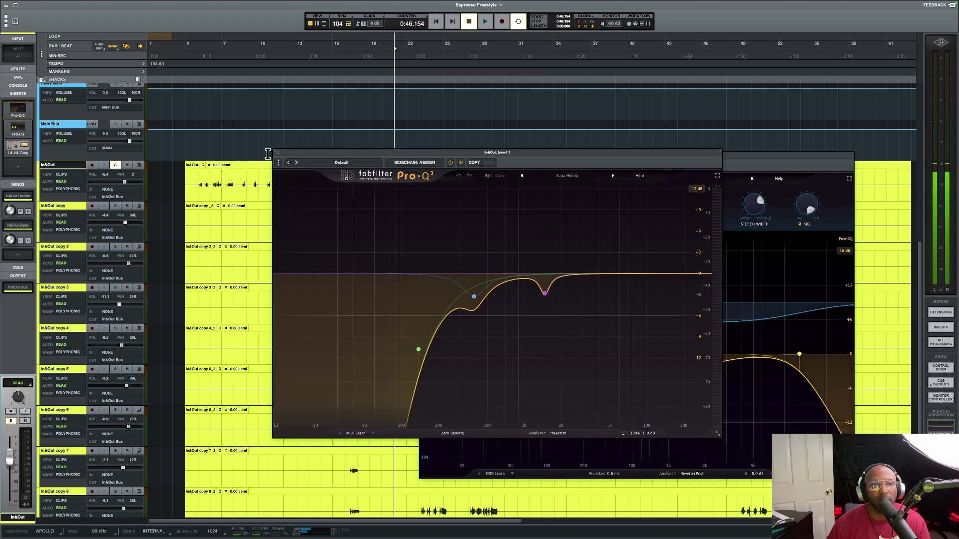
pyautogui.click(278, 152)
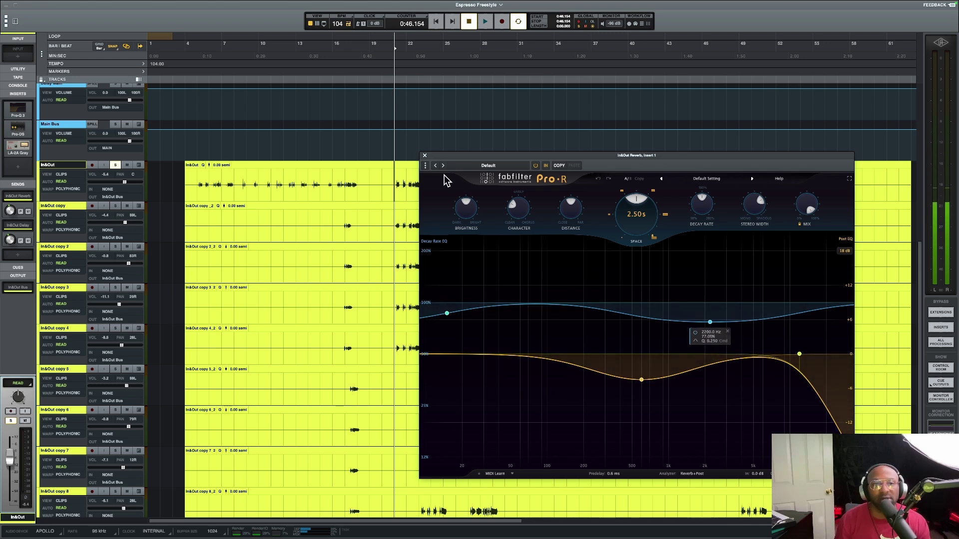
pyautogui.click(425, 156)
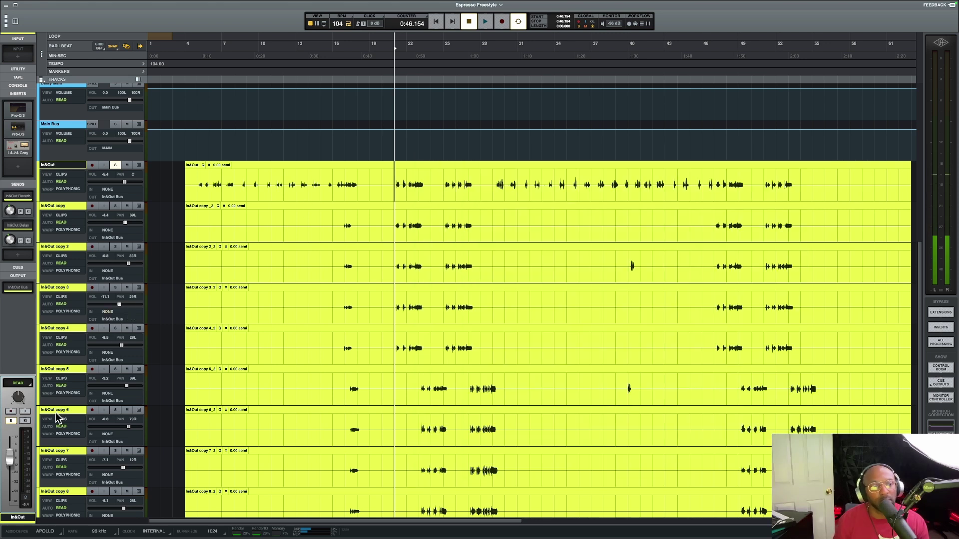
# Open Timeless 3 on In&Out Delay, show its delay sync options, and play from 0:46.154 before stopping
pyautogui.scroll(-2, 68, 486)
pyautogui.scroll(-2, 69, 485)
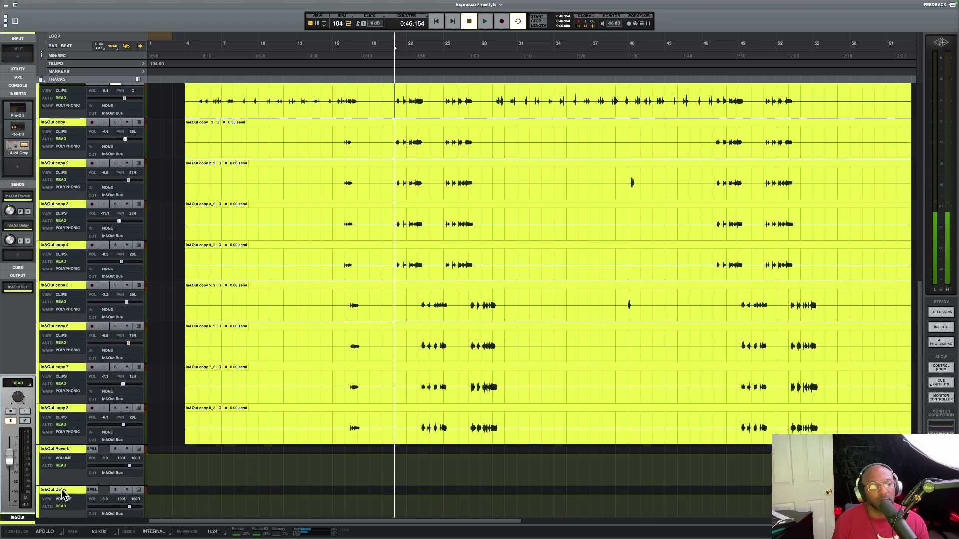
pyautogui.click(65, 482)
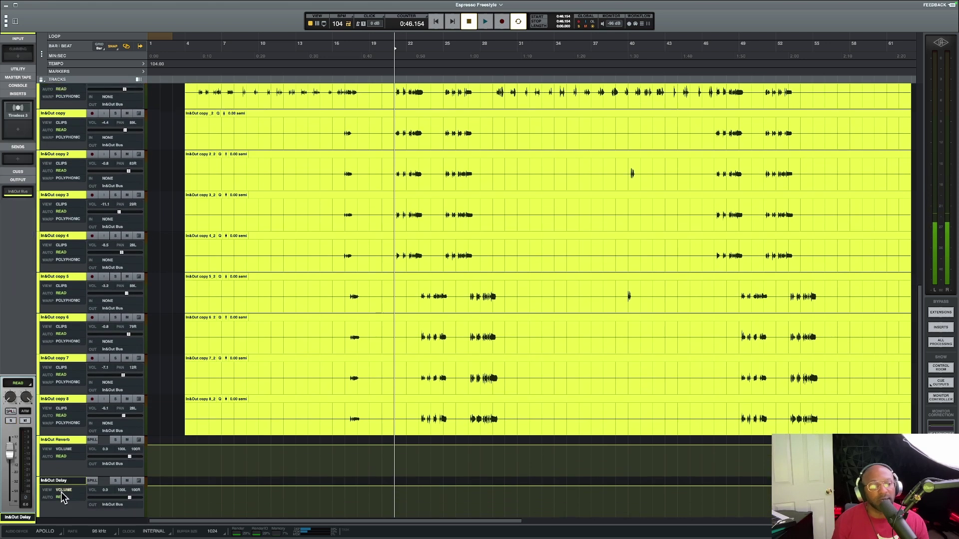
pyautogui.click(18, 108)
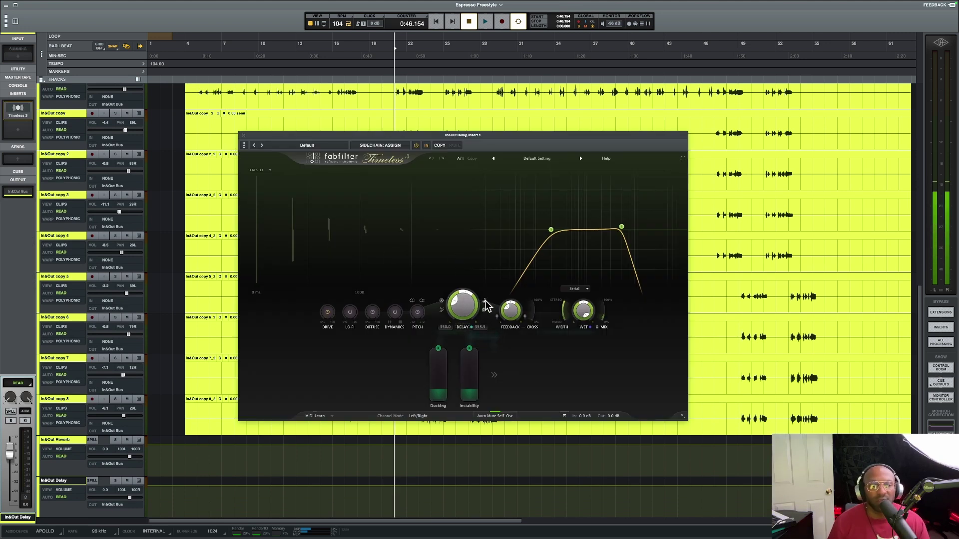
pyautogui.click(484, 302)
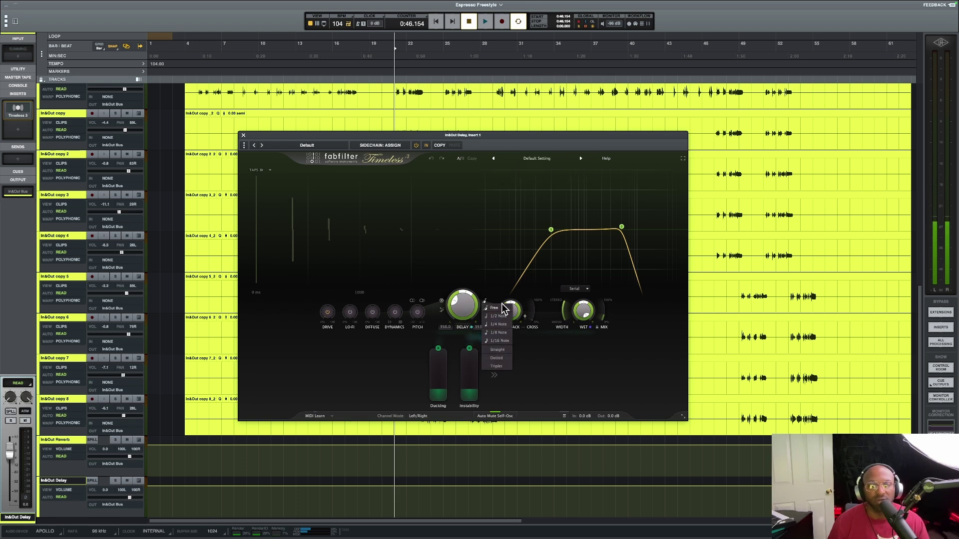
pyautogui.press('space')
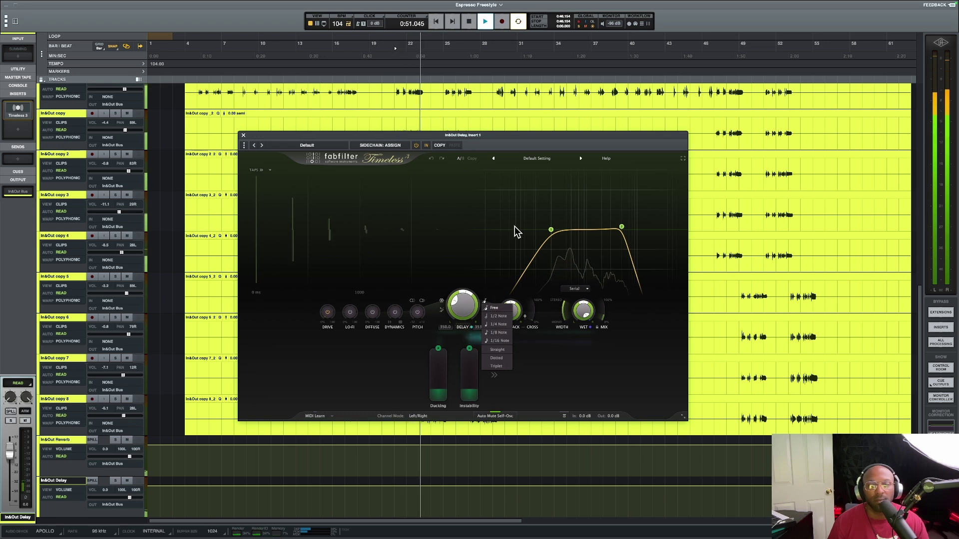
pyautogui.press('space')
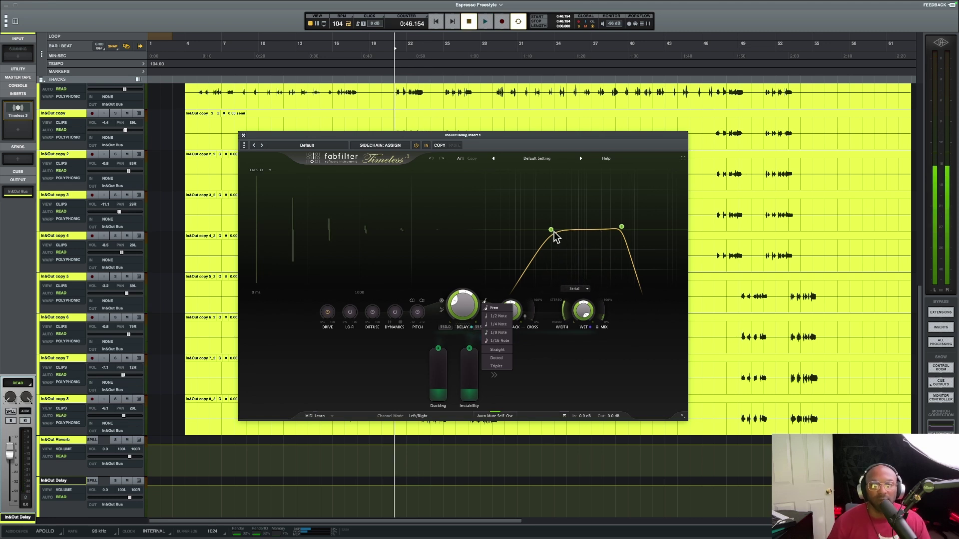
# Try raising Timeless 3's high-cut filter well above 5000 Hz during playback from 0:46.154, and return it to its original position
pyautogui.click(621, 230)
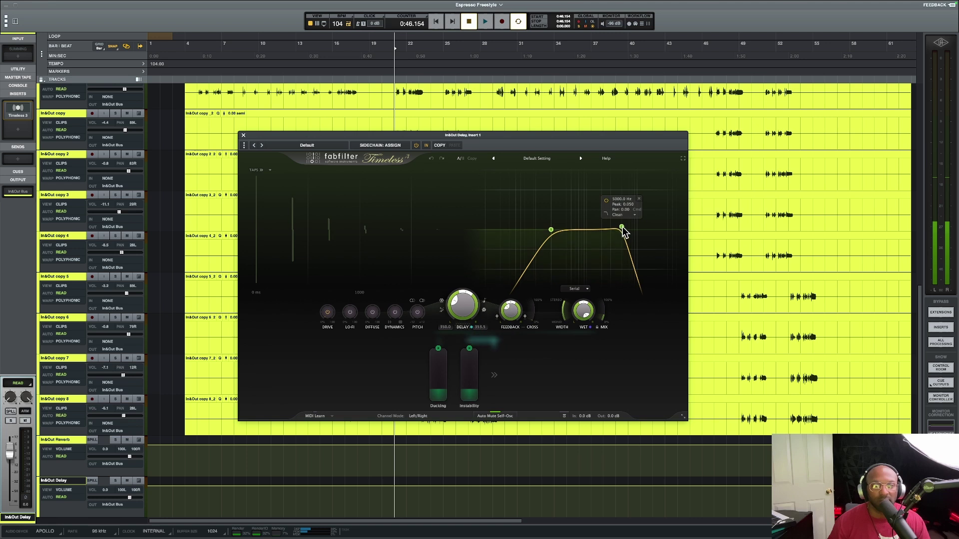
pyautogui.moveTo(623, 229); pyautogui.dragTo(659, 263)
pyautogui.press('space')
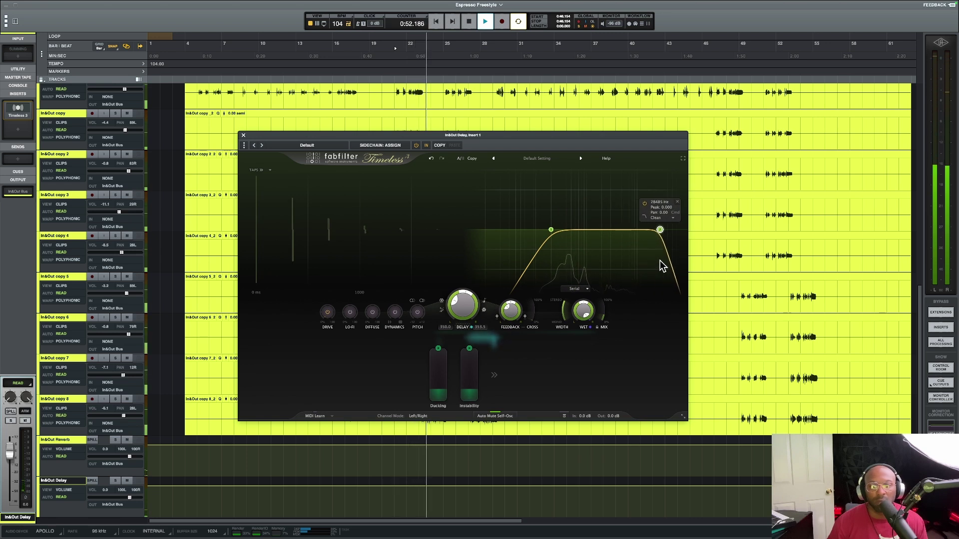
pyautogui.press('space')
pyautogui.moveTo(614, 260)
pyautogui.mouseDown()
pyautogui.moveTo(554, 260)
pyautogui.moveTo(613, 262)
pyautogui.mouseUp()
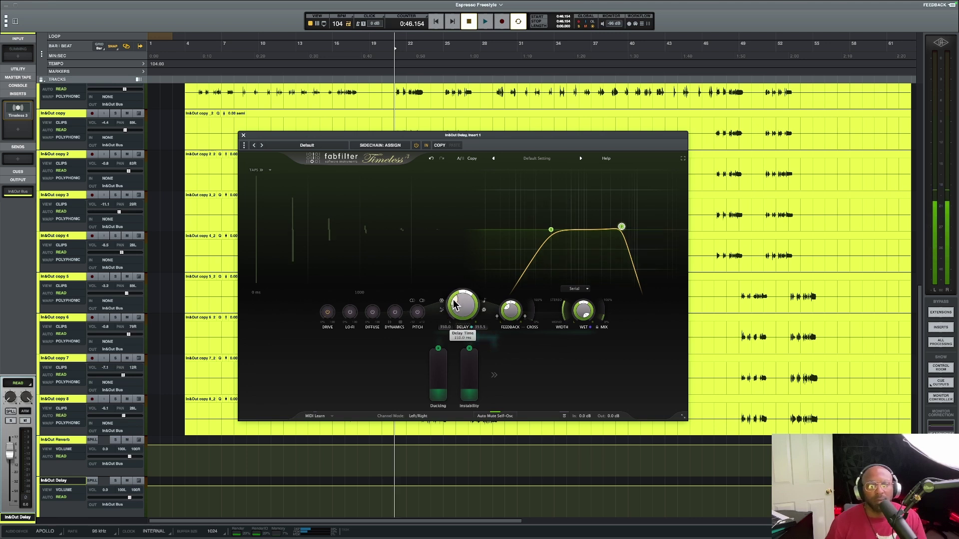
# Check the Timeless 3 delay time and low-cut filter, and close the delay window
pyautogui.moveTo(454, 305)
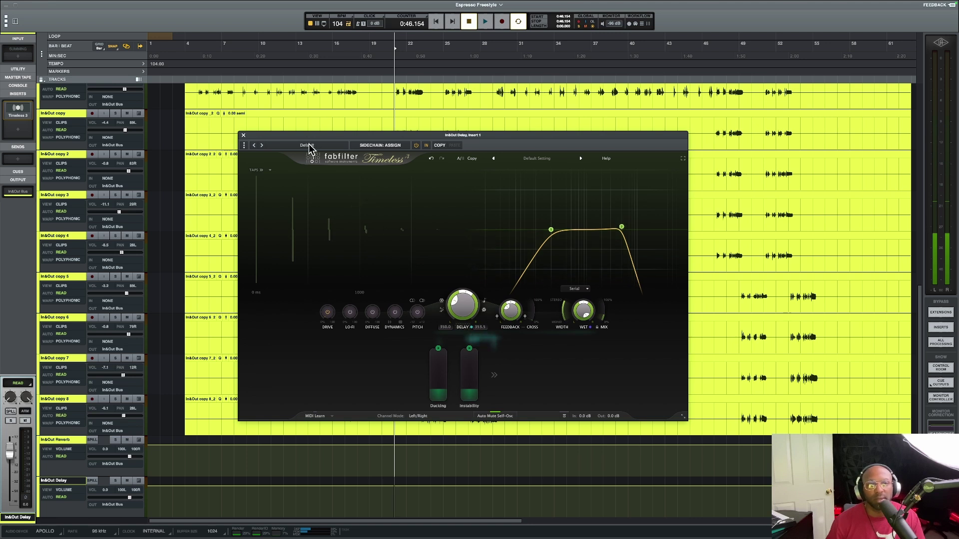
pyautogui.click(551, 230)
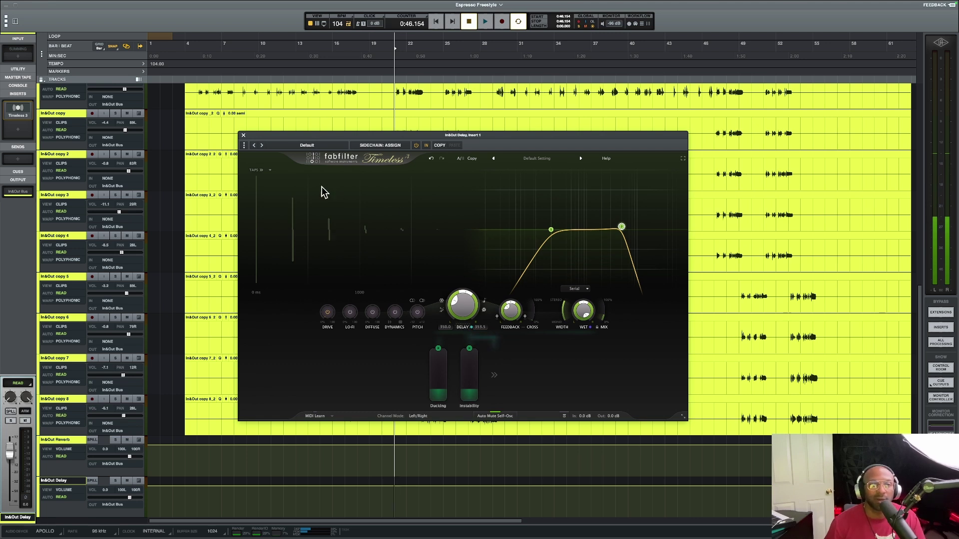
pyautogui.click(243, 137)
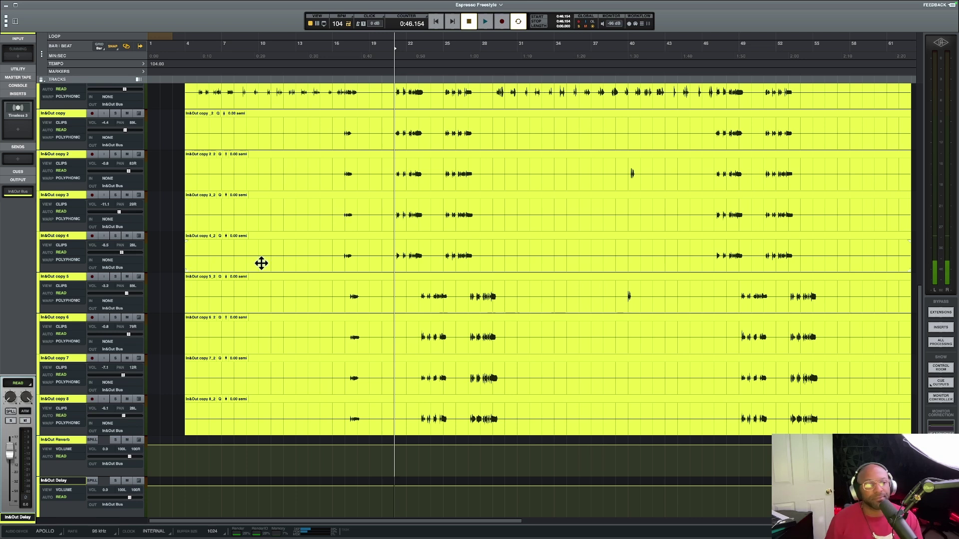
# Place the playhead at 0:53.077 on Instrumental Mix and briefly start and stop playback
pyautogui.scroll(-1, 208, 300)
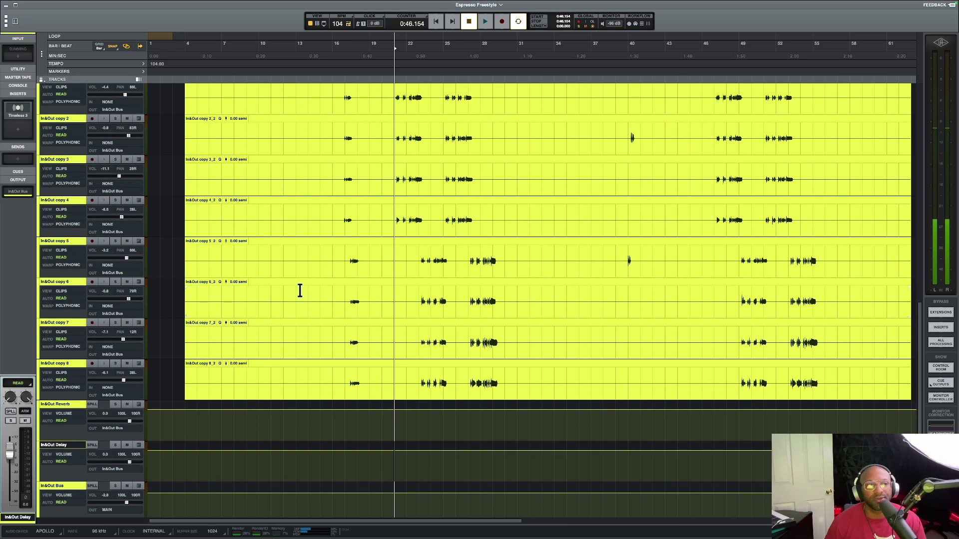
pyautogui.scroll(1, 300, 291)
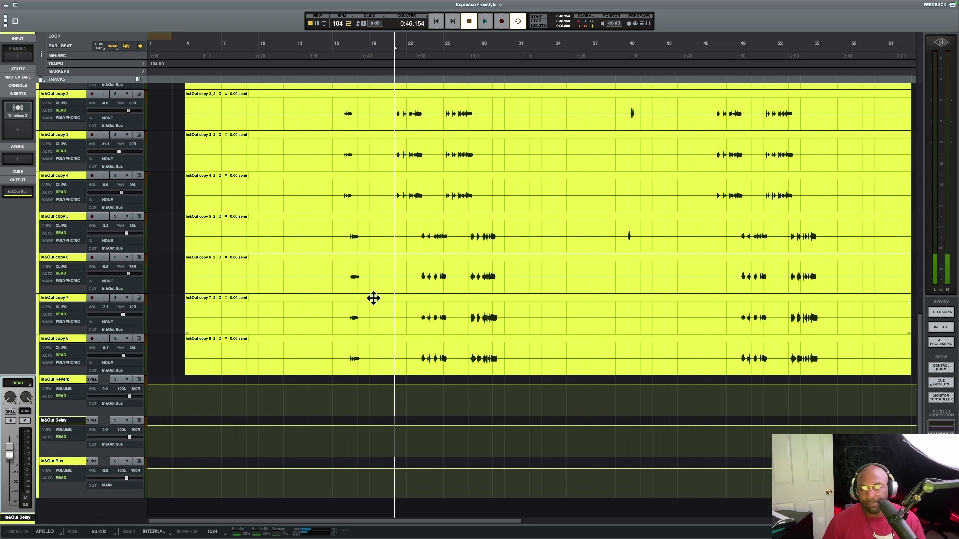
pyautogui.scroll(10, 382, 300)
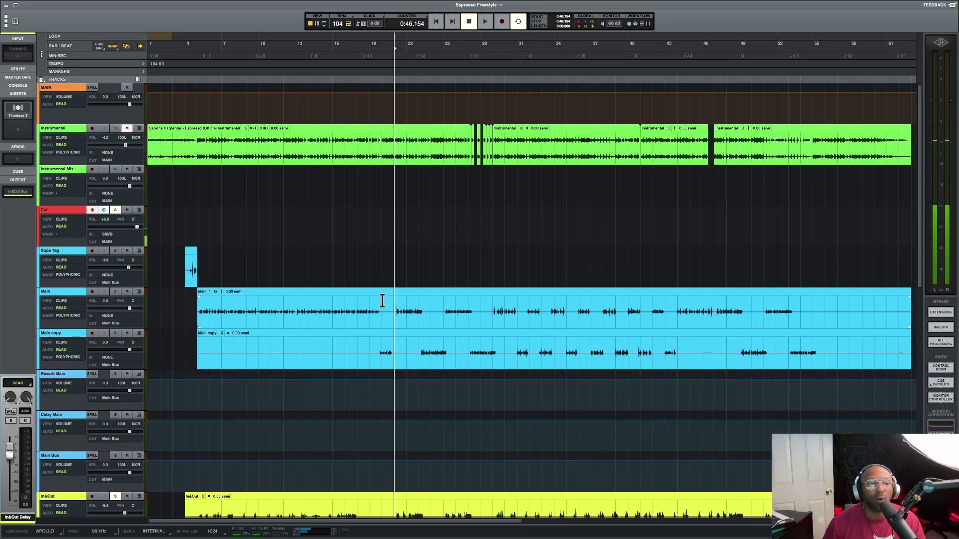
pyautogui.scroll(-1, 383, 300)
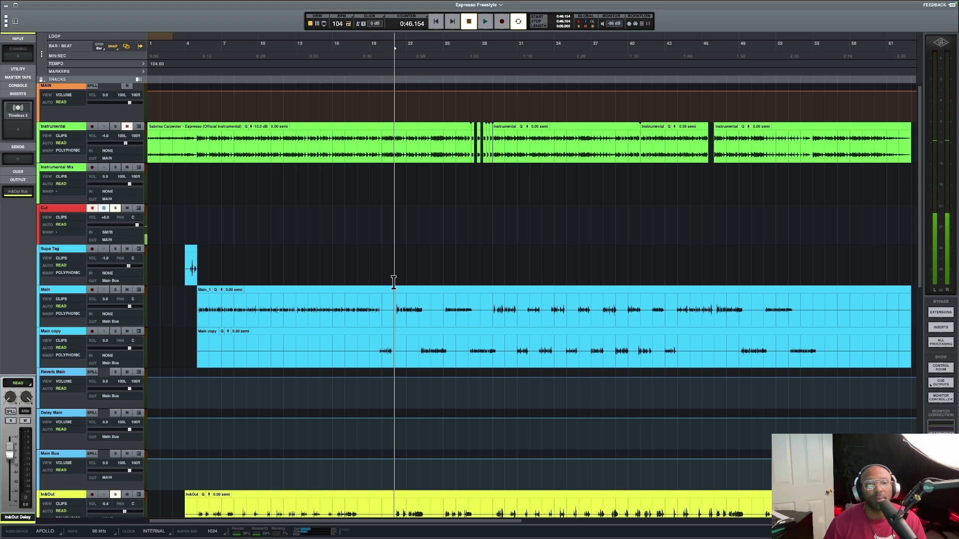
pyautogui.click(467, 183)
pyautogui.keyDown('alt'); pyautogui.click(466, 182); pyautogui.keyUp('alt')
pyautogui.keyDown('alt'); pyautogui.click(466, 181); pyautogui.keyUp('alt')
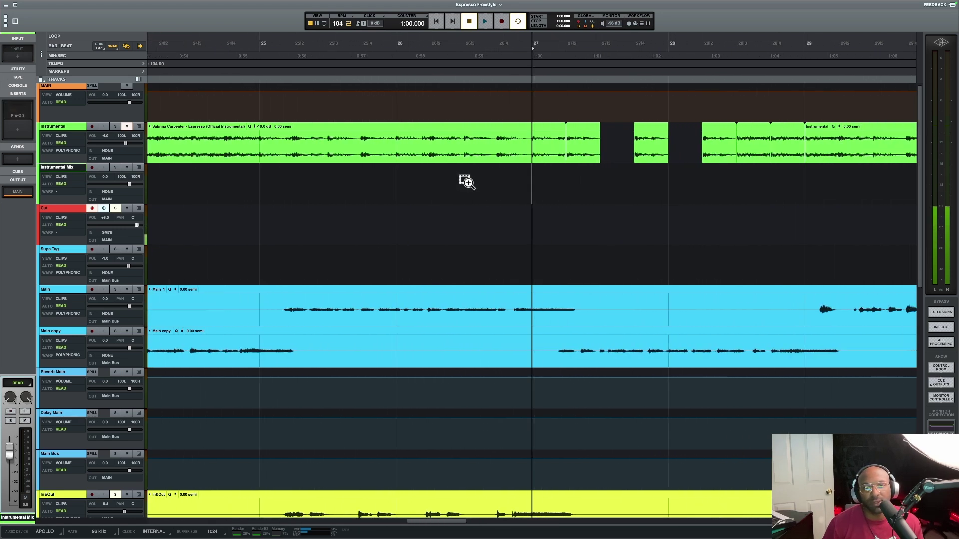
pyautogui.keyDown('alt'); pyautogui.click(390, 181); pyautogui.keyUp('alt')
pyautogui.click(409, 177)
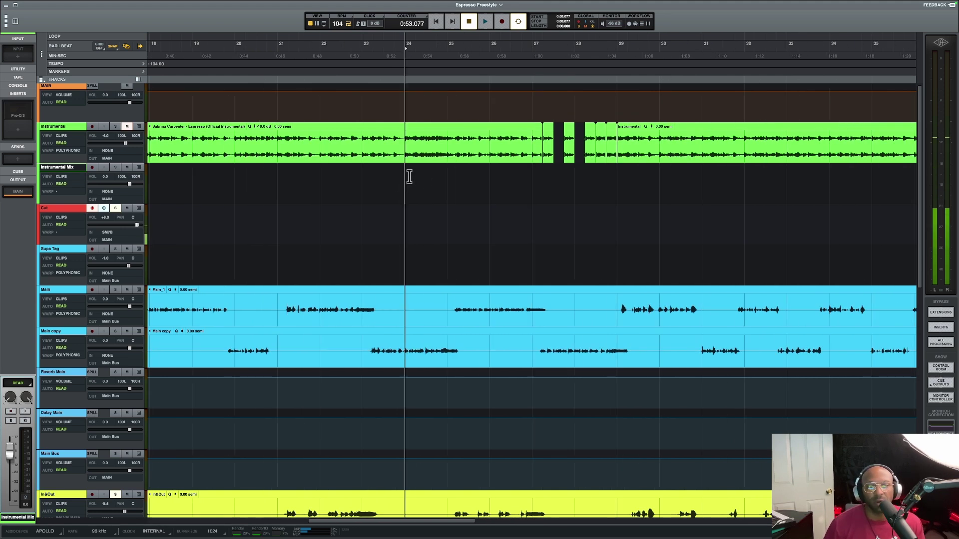
pyautogui.press('space')
pyautogui.press('space')
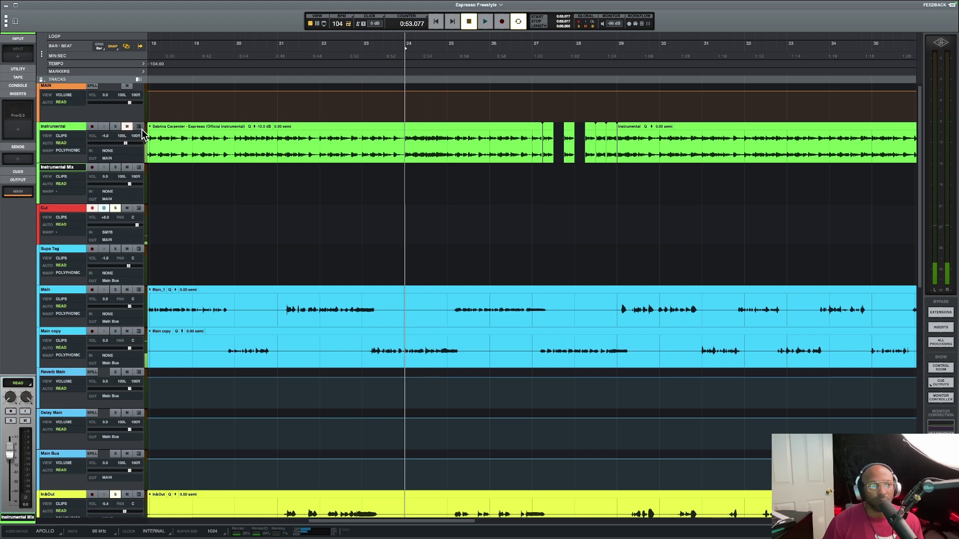
# Clear the Cut and In&Out solos and the Instrumental mute, and audition the full mix from 0:53.077
pyautogui.click(116, 208)
pyautogui.scroll(-10, 183, 216)
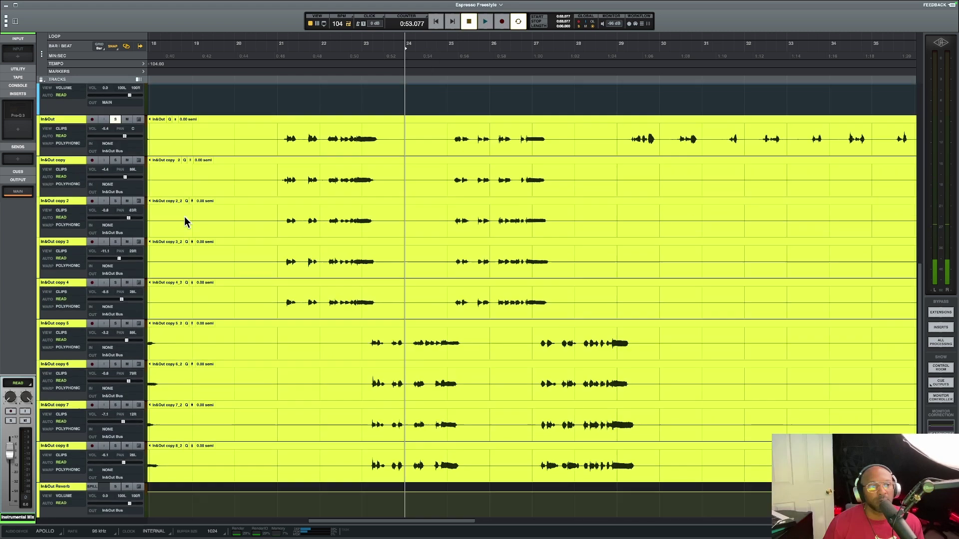
pyautogui.scroll(10, 186, 223)
pyautogui.scroll(-1, 180, 267)
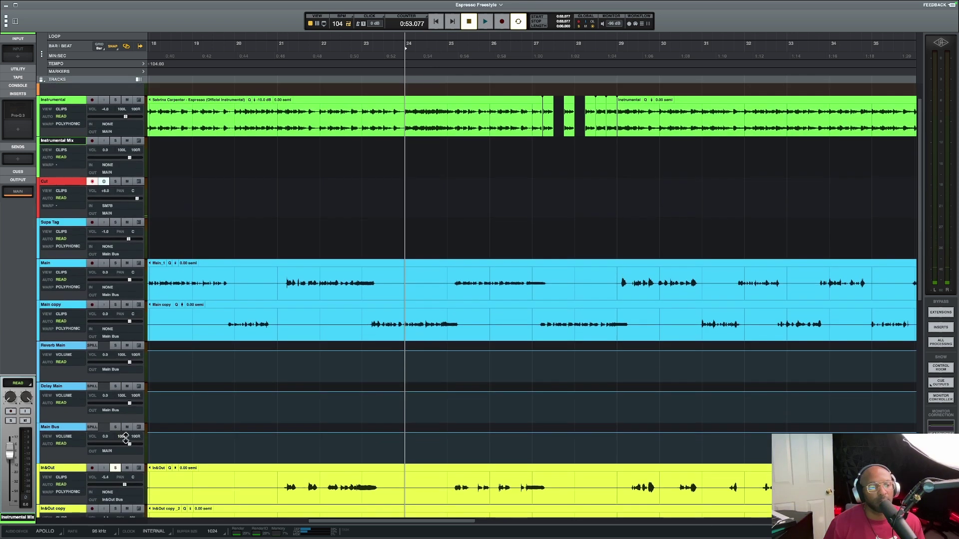
pyautogui.press('space')
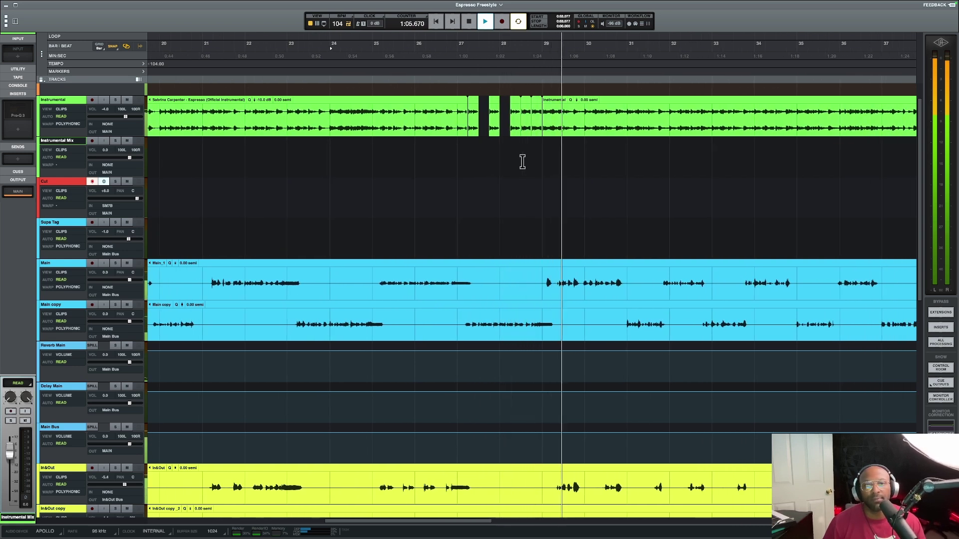
pyautogui.press('space')
# Move the playhead to 1:00.000 and audition the beat drops in Instrumental twice, ending with playback stopped
pyautogui.scroll(5, 520, 162)
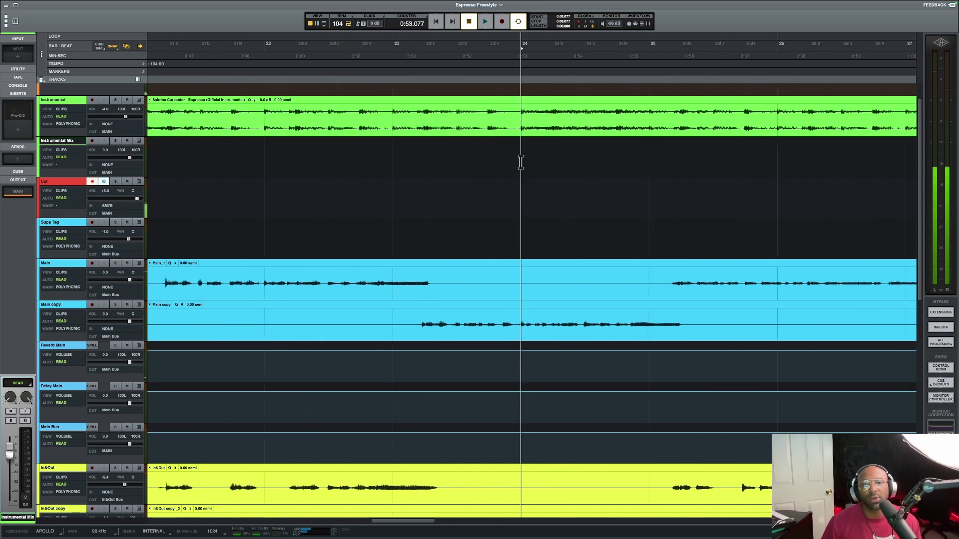
pyautogui.click(392, 165)
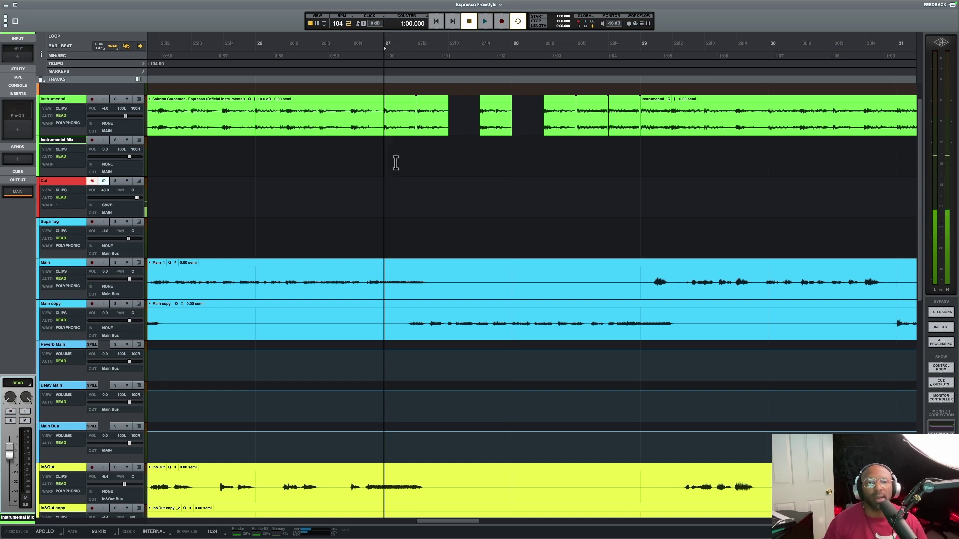
pyautogui.press('space')
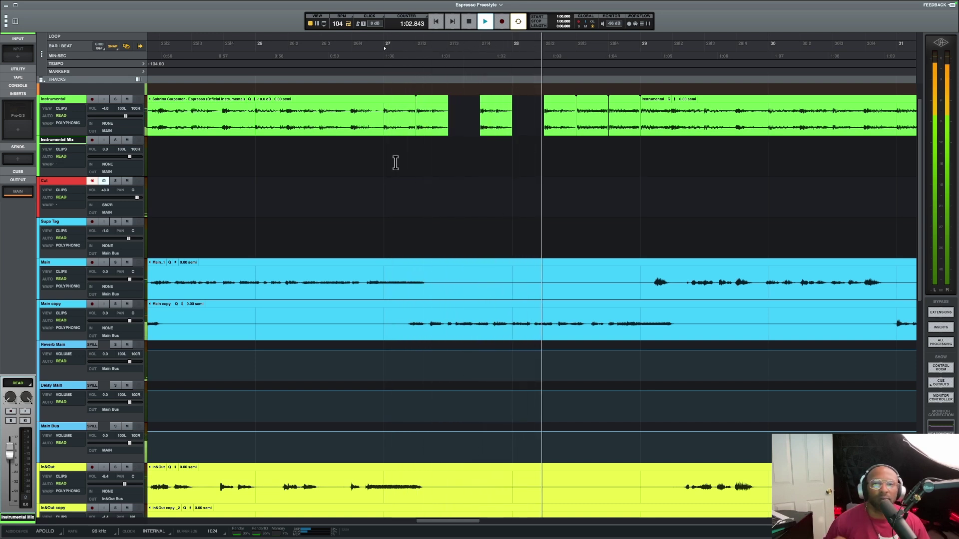
pyautogui.press('space')
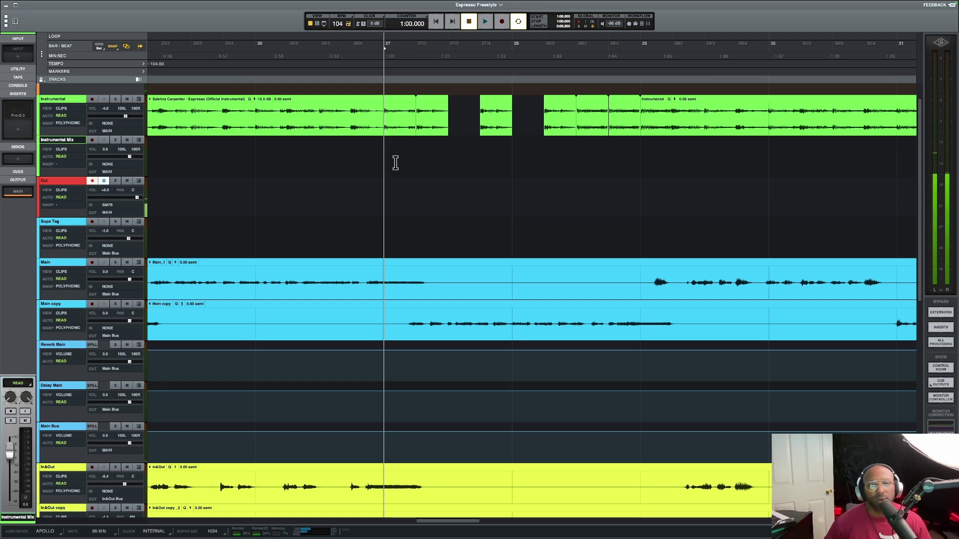
pyautogui.press('space')
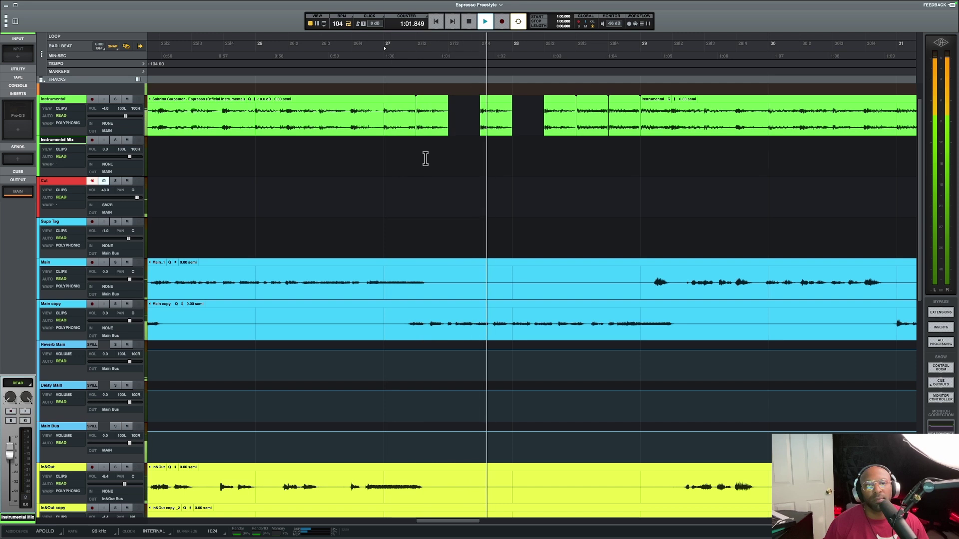
pyautogui.press('space')
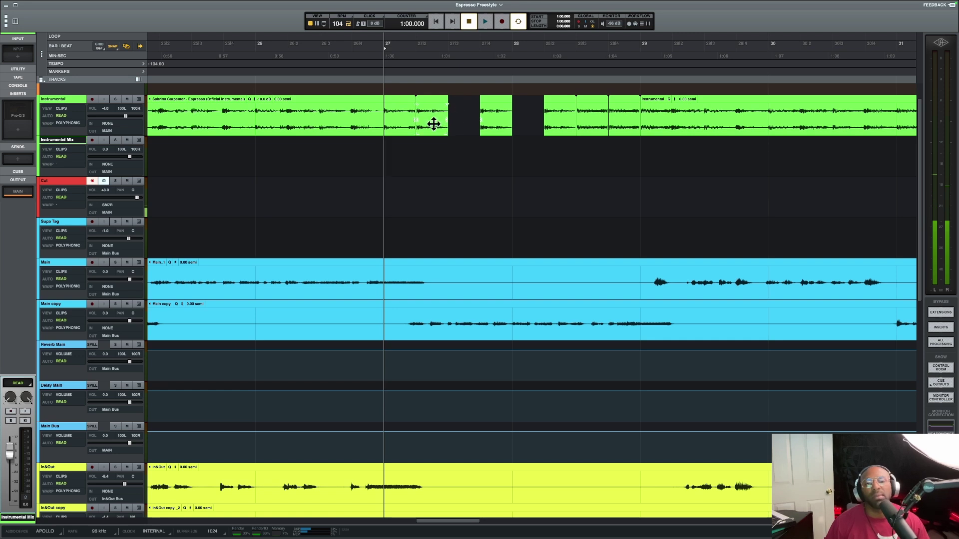
# Select the Instrumental slice starting at 1:03.462 and set the snap grid to 1/8
pyautogui.hscroll(4, 520, 131)
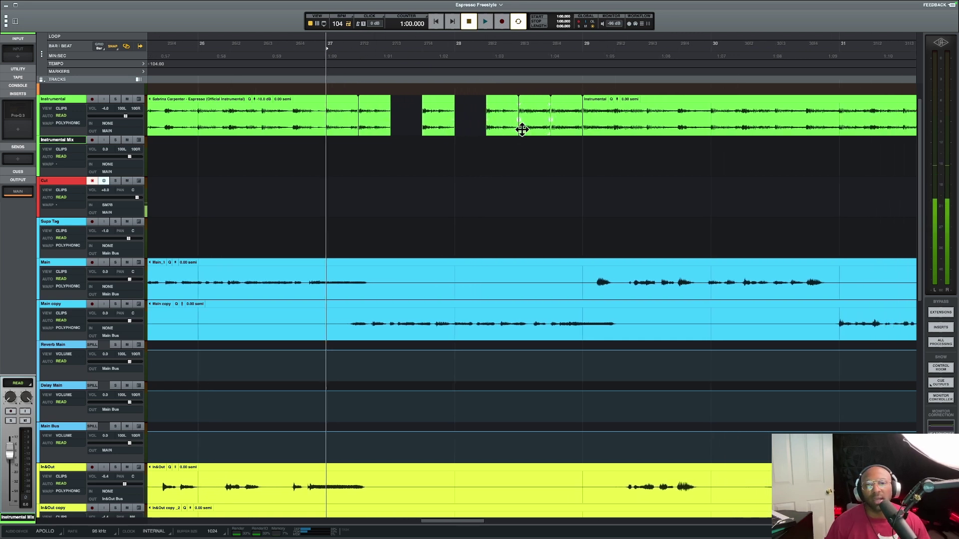
pyautogui.click(526, 123)
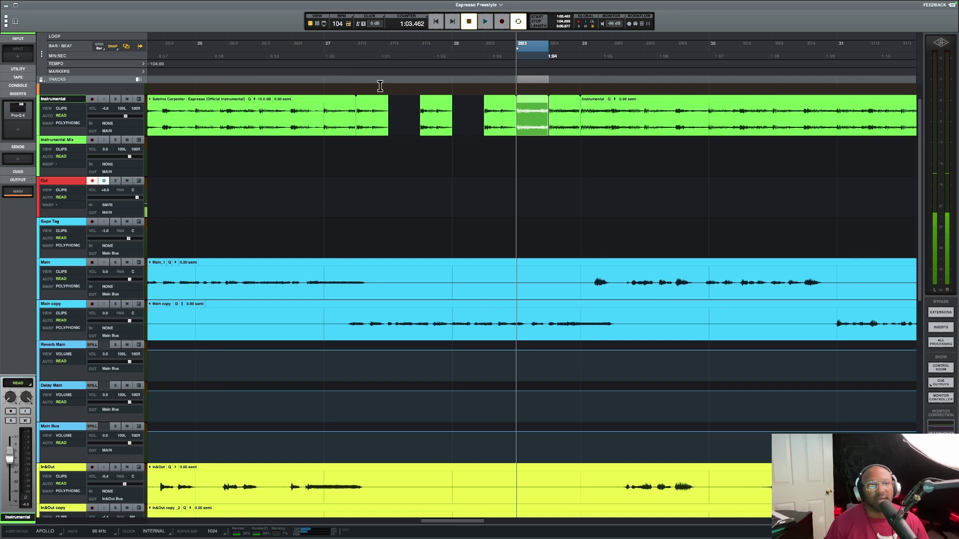
pyautogui.click(110, 52)
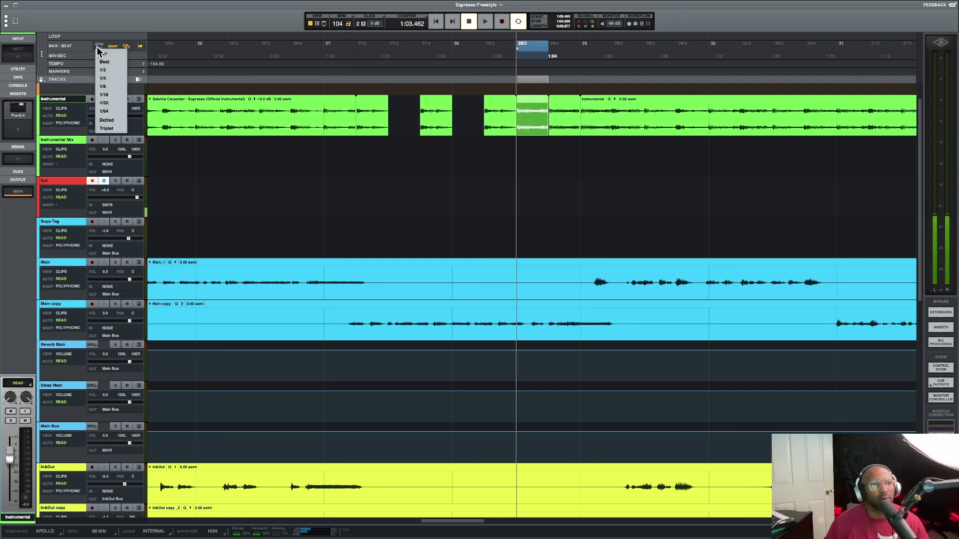
pyautogui.click(103, 84)
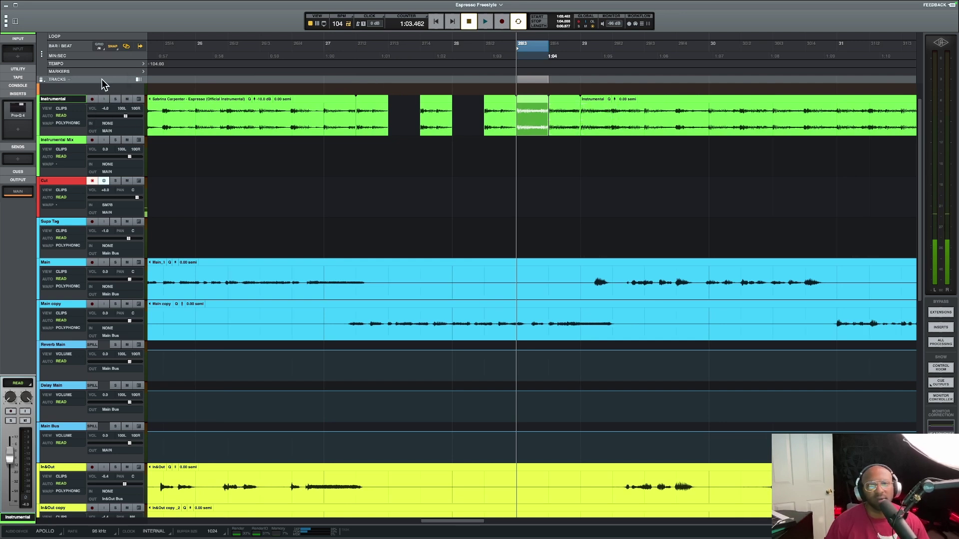
# Point out the Instrumental cuts at 1:04.615 and 1:03.462, and audition the beat drops from 1:00.000
pyautogui.click(589, 112)
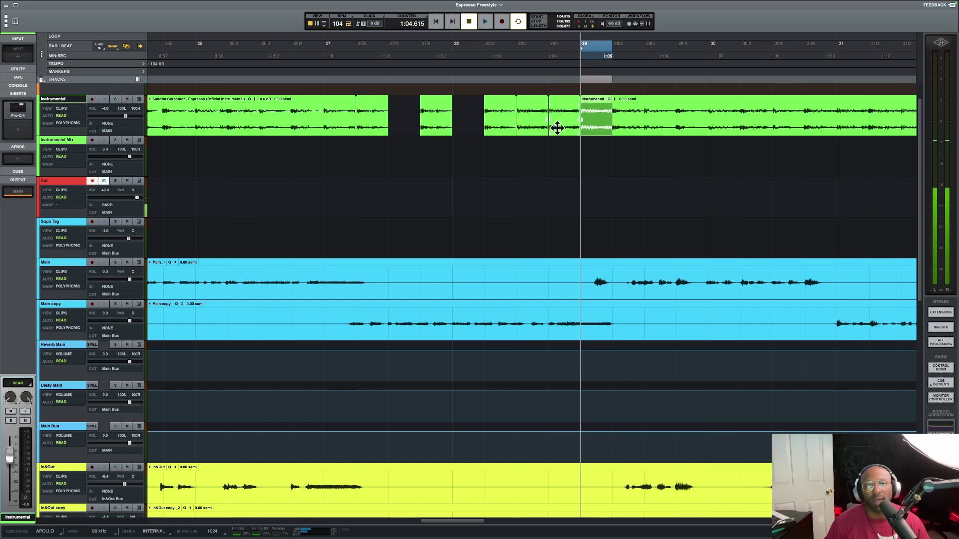
pyautogui.click(520, 154)
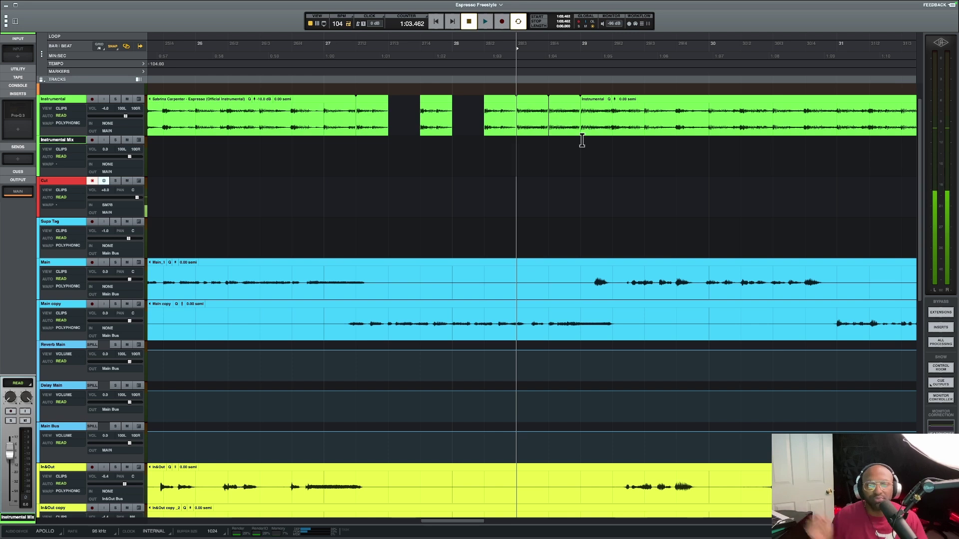
pyautogui.click(324, 146)
pyautogui.press('space')
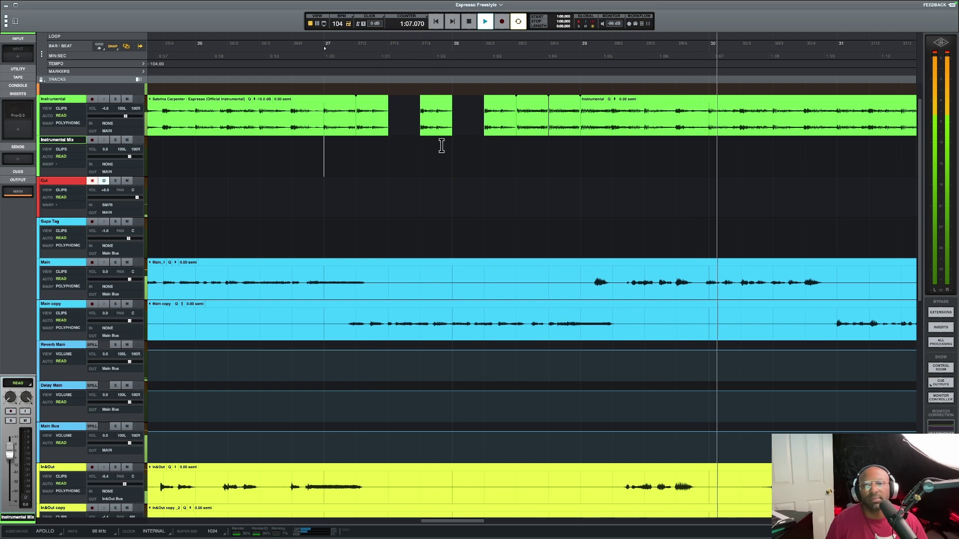
pyautogui.press('space')
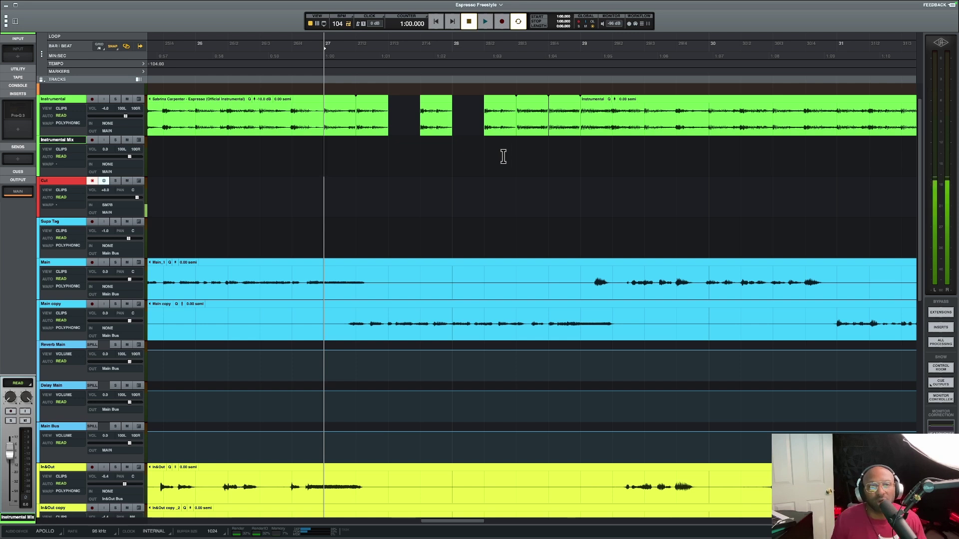
# Select in turn the Instrumental gaps at 1:01.154 and 1:02.308 and the slice at 1:03.462
pyautogui.click(400, 118)
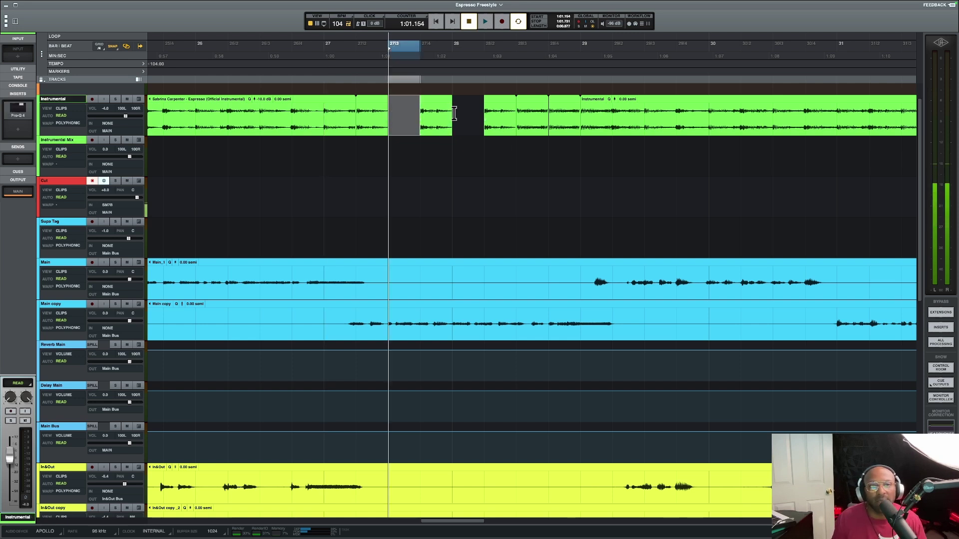
pyautogui.click(475, 113)
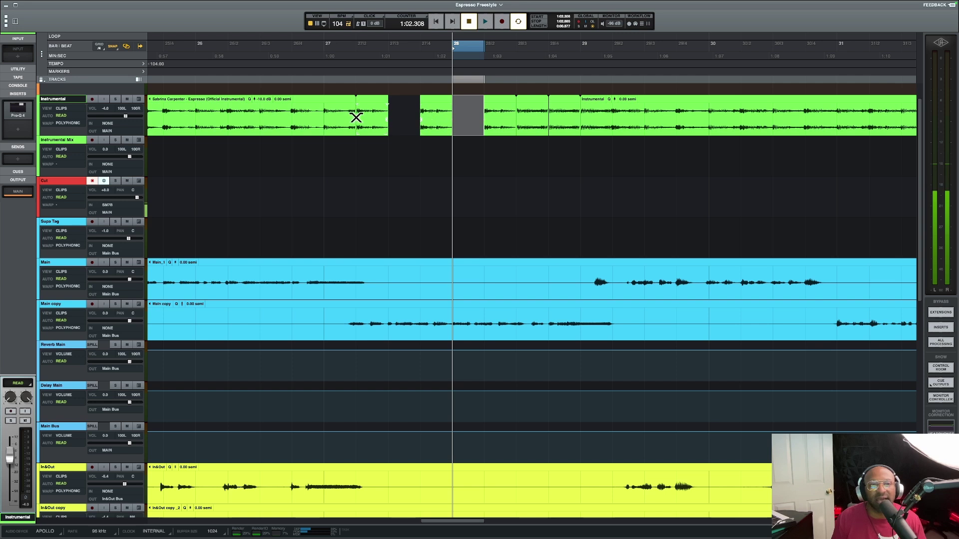
pyautogui.click(536, 120)
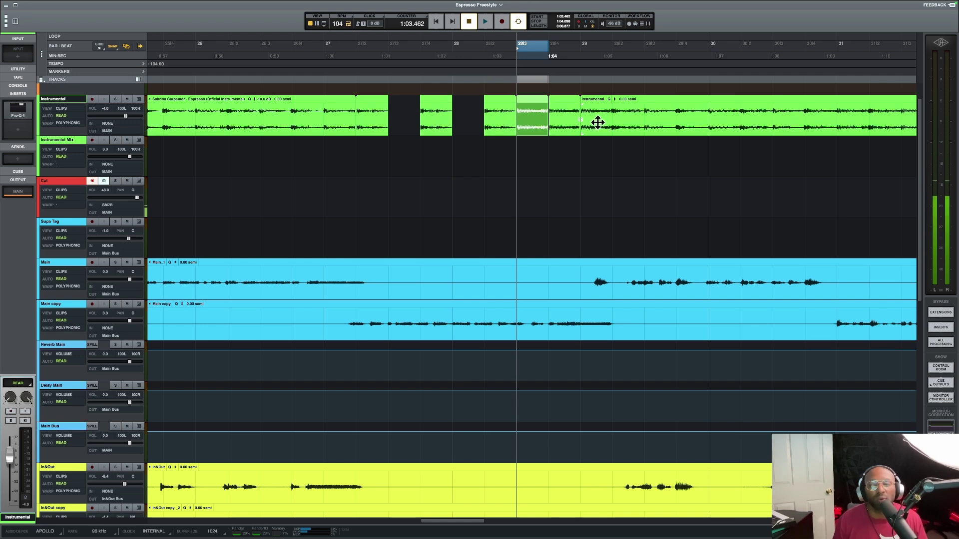
pyautogui.scroll(-1, 595, 124)
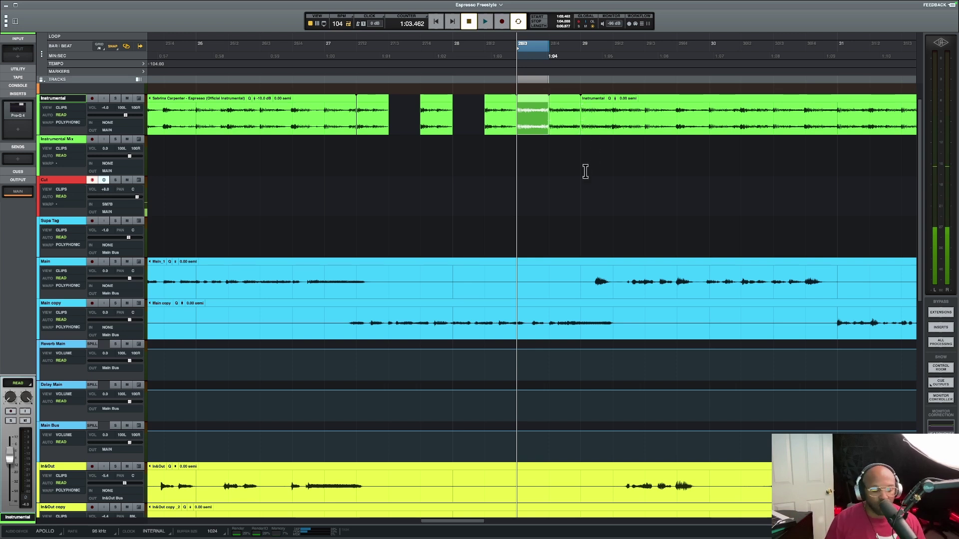
# Locate the next clip boundary in Instrumental after the beat drops and place the playhead at 1:31.731 on Instrumental Mix
pyautogui.press('w')
pyautogui.press('w')
pyautogui.press('w')
pyautogui.press('w')
pyautogui.press('w')
pyautogui.press('w')
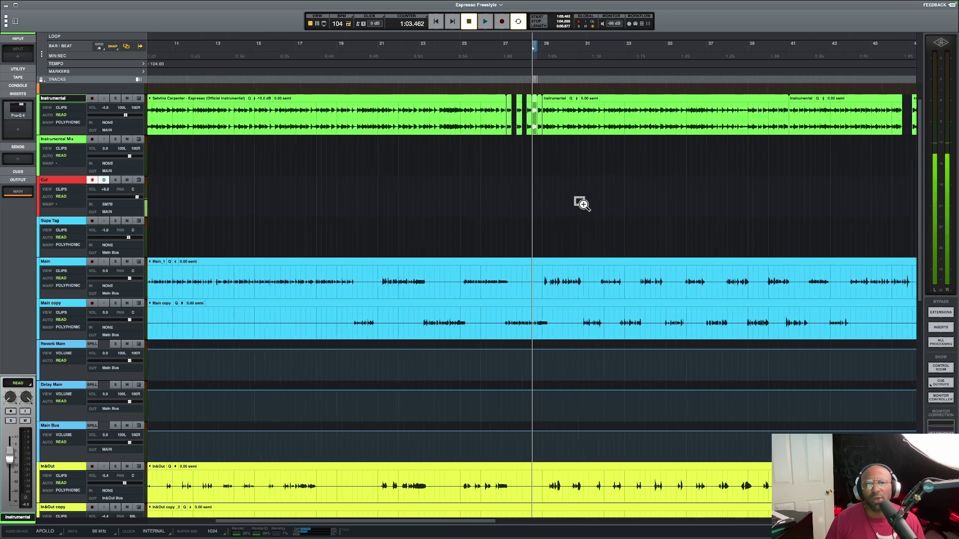
pyautogui.press('w')
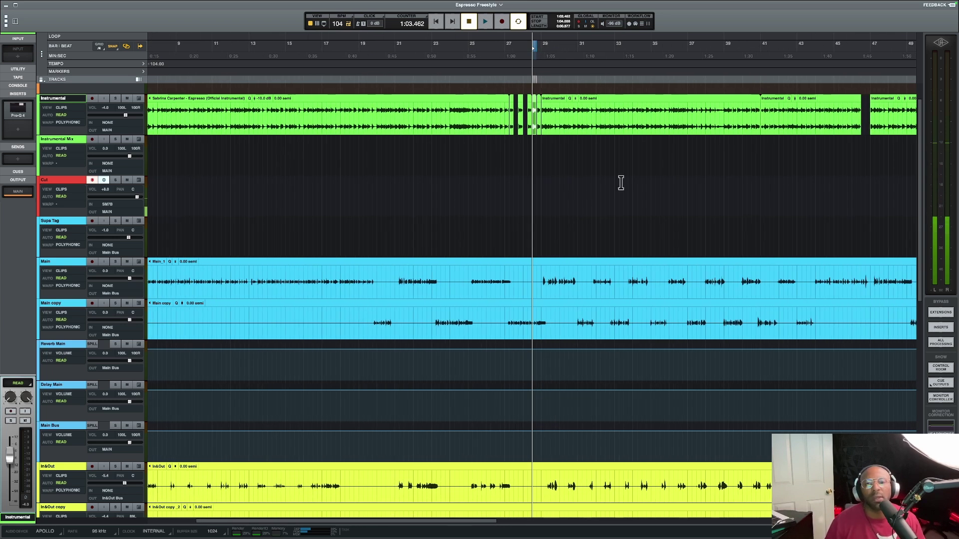
pyautogui.hscroll(5, 737, 144)
pyautogui.click(639, 143)
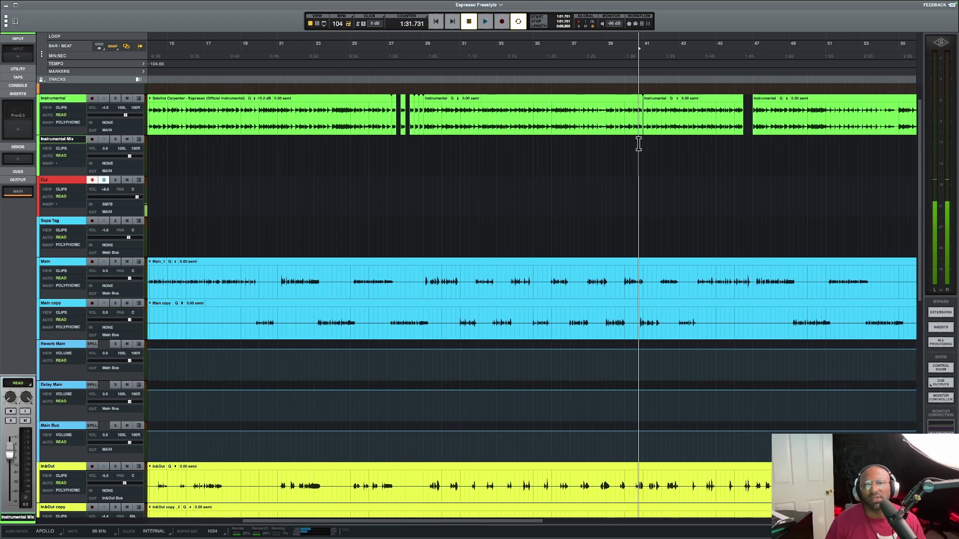
# Examine the Instrumental clip boundary near bar 41 up close
pyautogui.press('e')
pyautogui.press('e')
pyautogui.press('e')
pyautogui.press('e')
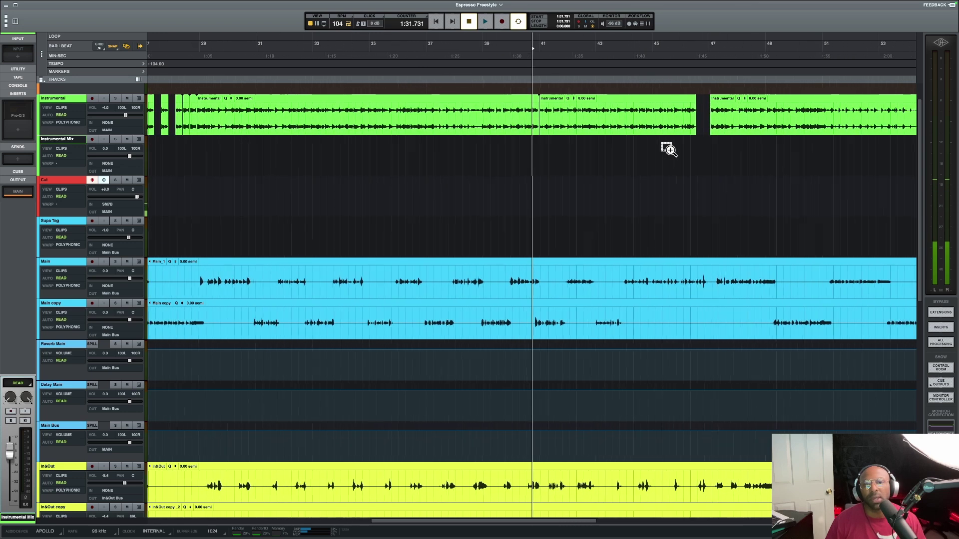
pyautogui.press('e')
pyautogui.press('e')
pyautogui.press('e')
pyautogui.press('e')
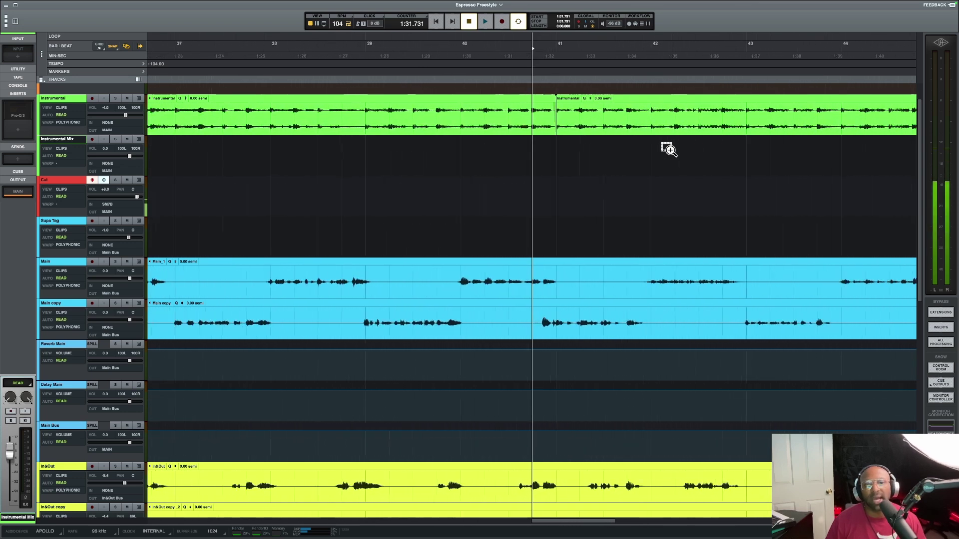
# Review the whole arrangement and place the playhead near the end of Instrumental, at 2:21.346 and at 2:15.000
pyautogui.press('w')
pyautogui.press('w')
pyautogui.press('w')
pyautogui.press('w')
pyautogui.press('w')
pyautogui.press('w')
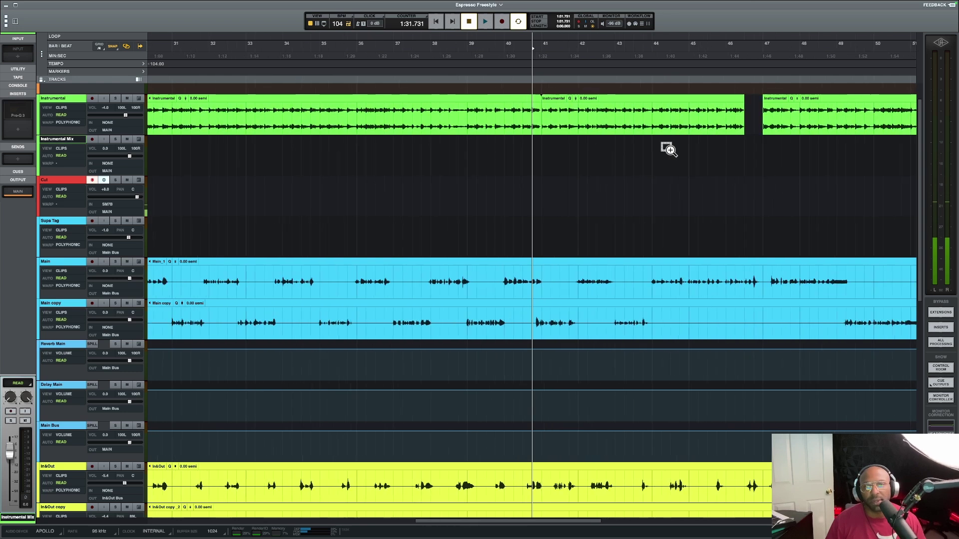
pyautogui.press('w')
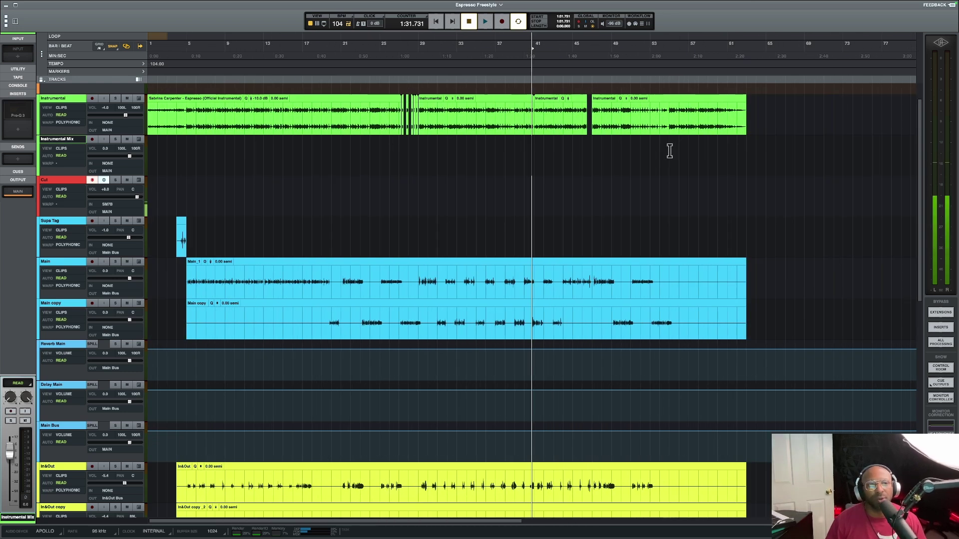
pyautogui.click(738, 142)
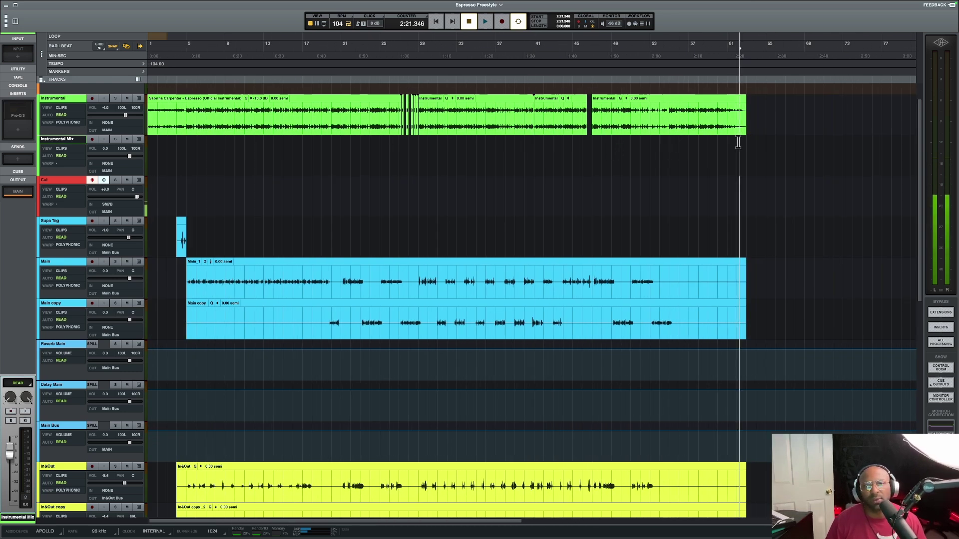
pyautogui.click(712, 149)
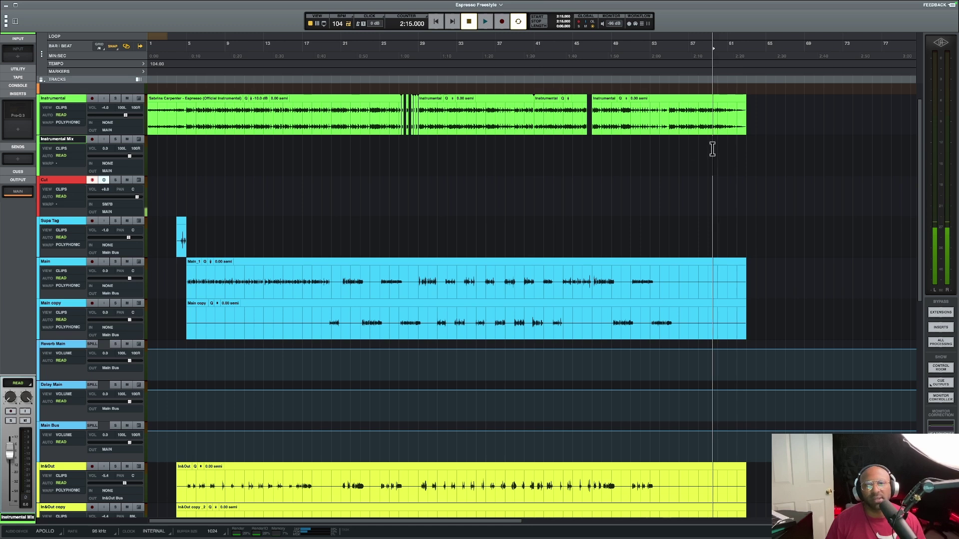
# Locate the Instrumental clip boundary at 1:32.308 and audition the transition from 1:30.000
pyautogui.click(534, 144)
pyautogui.scroll(5, 533, 145)
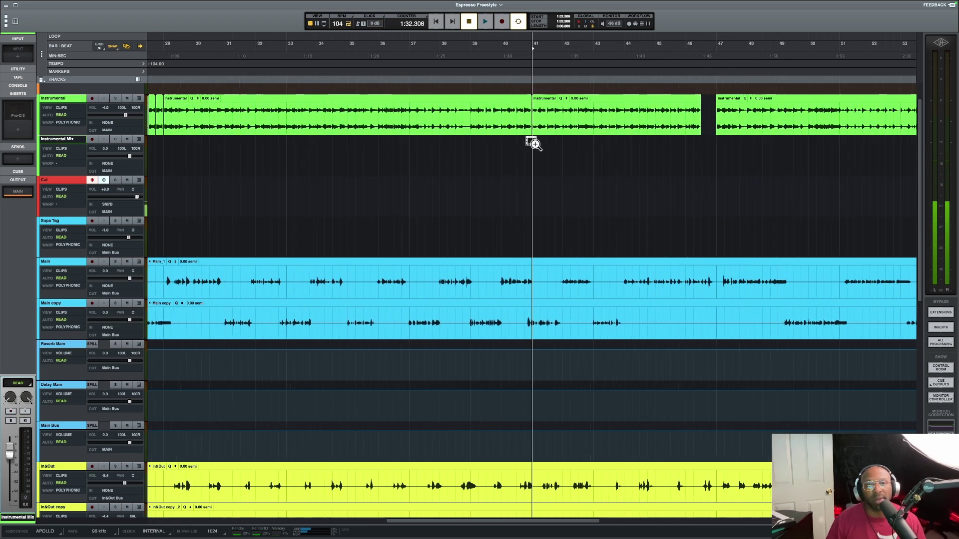
pyautogui.scroll(5, 534, 145)
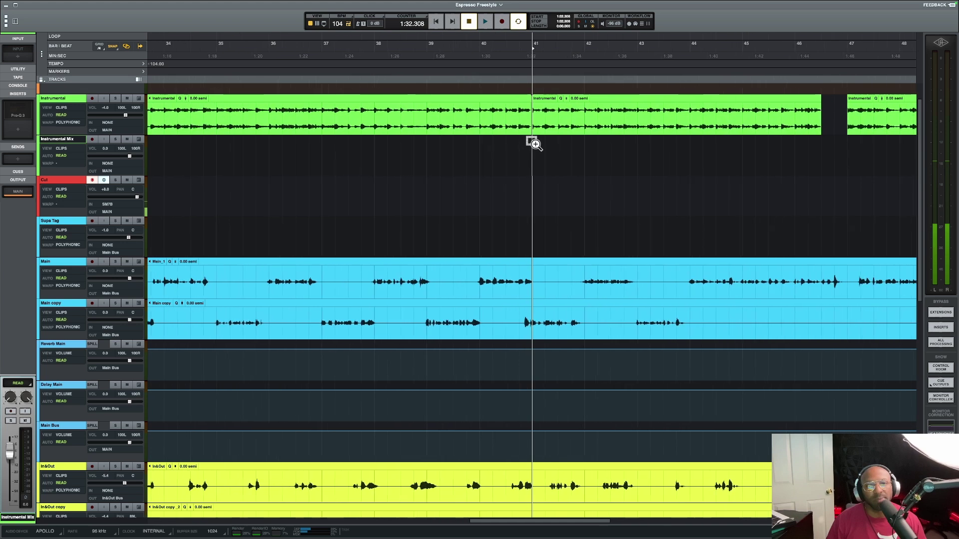
pyautogui.click(421, 143)
pyautogui.press('space')
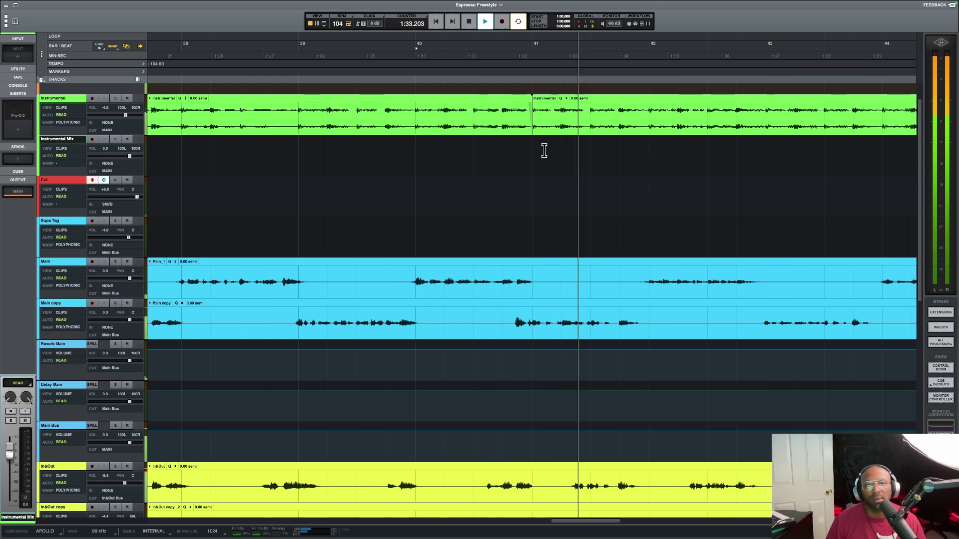
pyautogui.press('space')
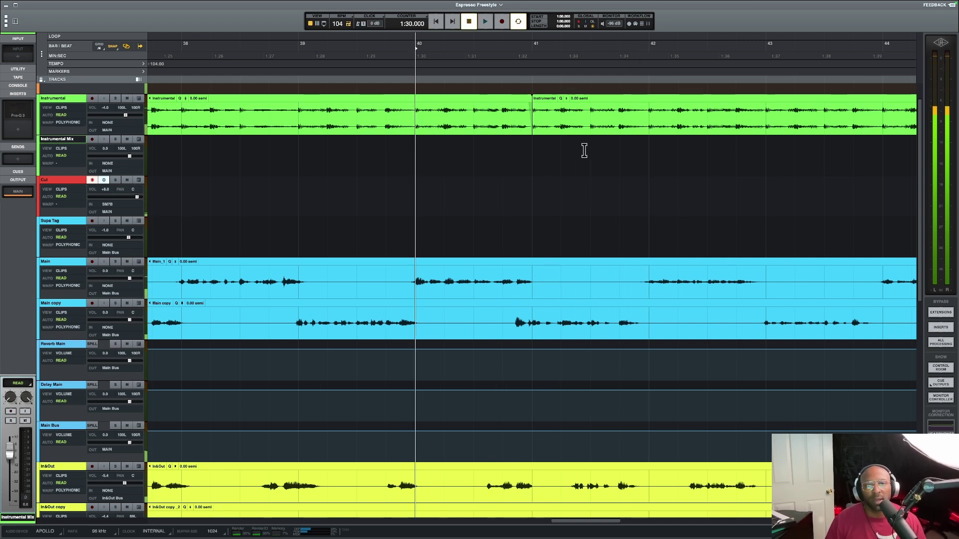
# Inspect the fade at the Instrumental clip boundary at 1:32.308 and audition the mix from that point
pyautogui.scroll(-2, 531, 145)
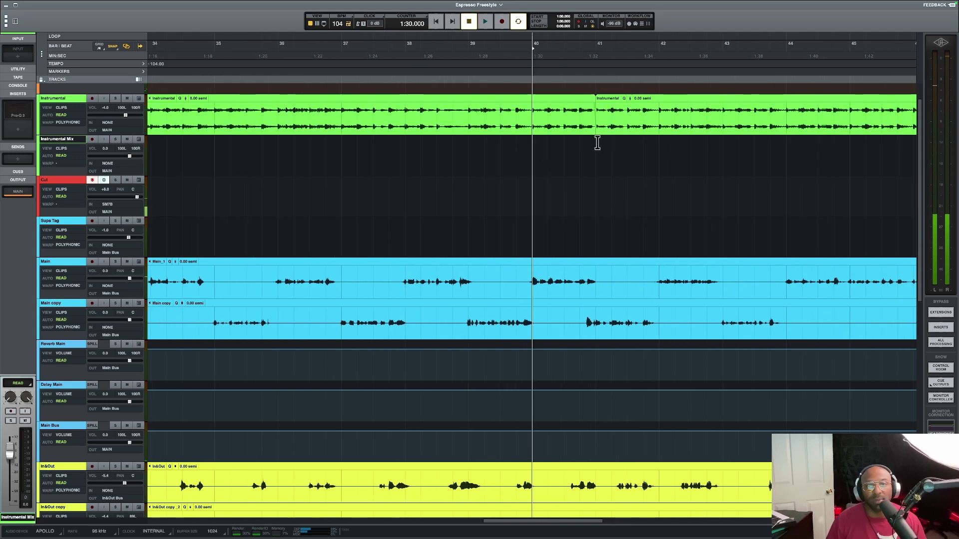
pyautogui.scroll(-4, 593, 145)
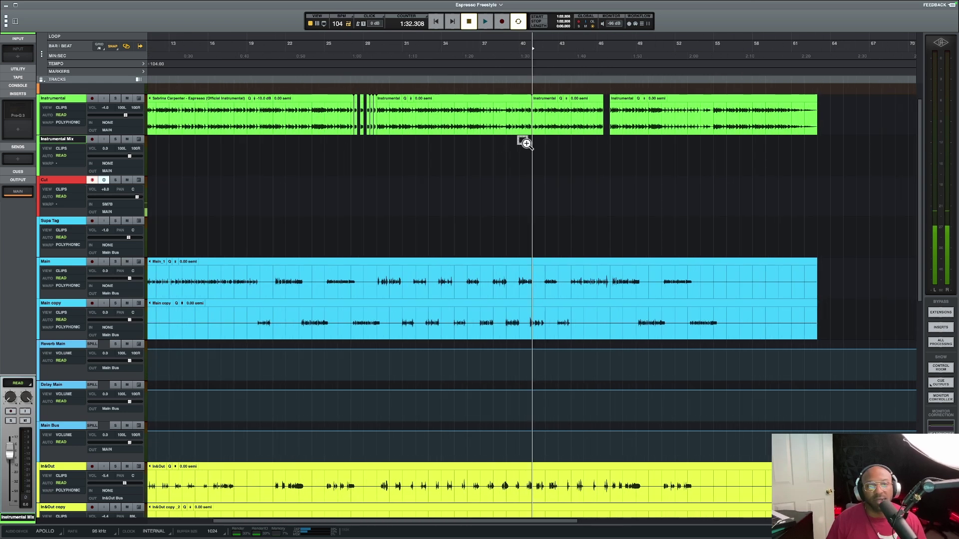
pyautogui.scroll(8, 529, 143)
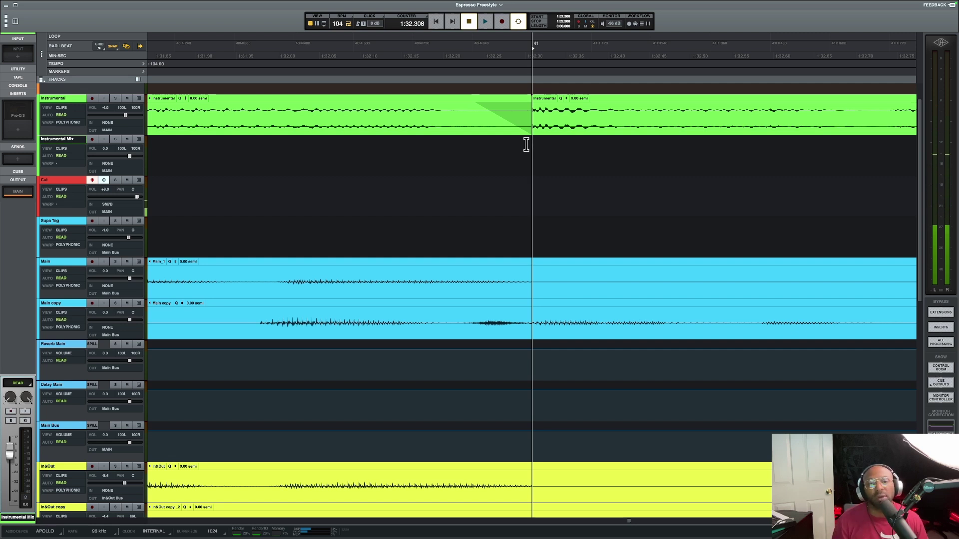
pyautogui.scroll(-5, 530, 148)
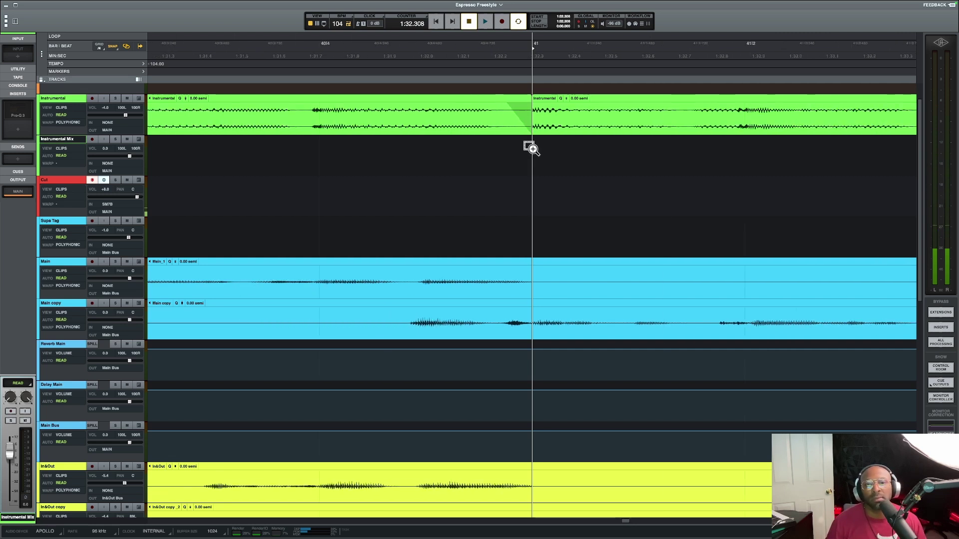
pyautogui.scroll(-3, 532, 147)
pyautogui.press('space')
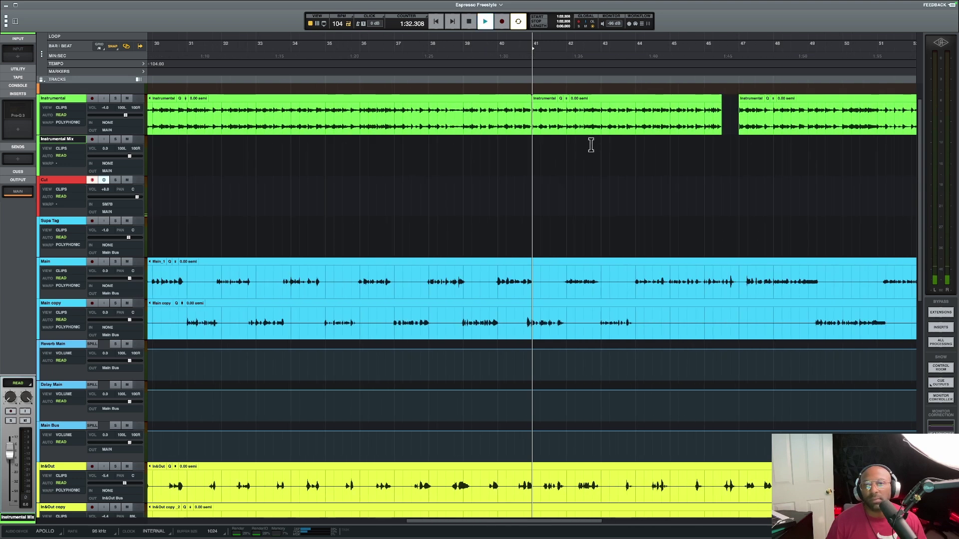
pyautogui.hscroll(3, 707, 140)
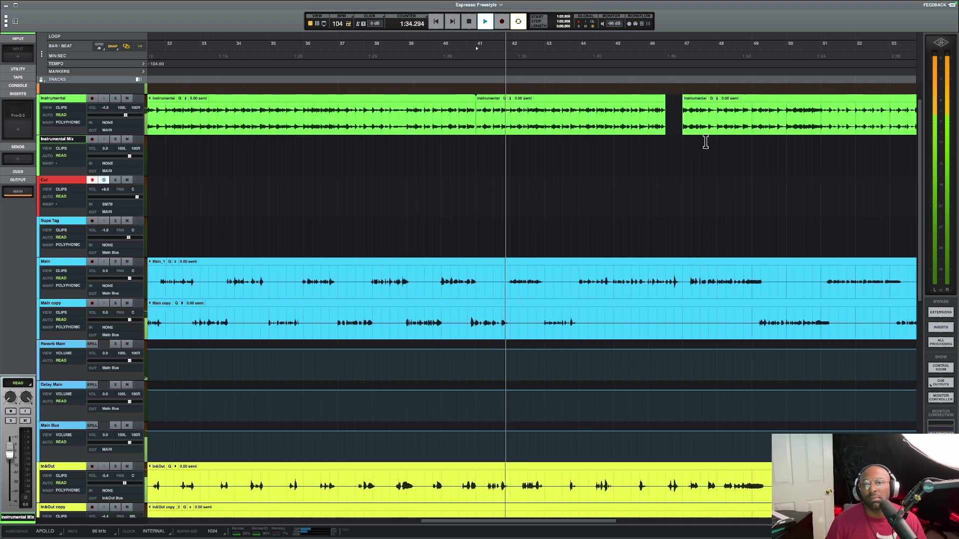
pyautogui.press('space')
# Audition Instrumental from 1:16.731, skipping ahead through 1:26.538 across the clip boundary near bar 41 to 1:41.538
pyautogui.hscroll(-5, 591, 145)
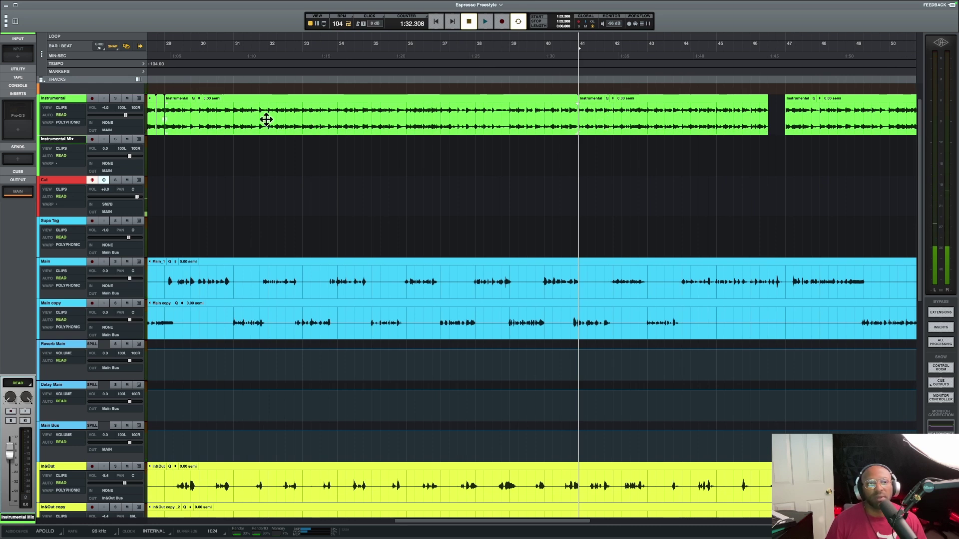
pyautogui.click(344, 111)
pyautogui.press('space')
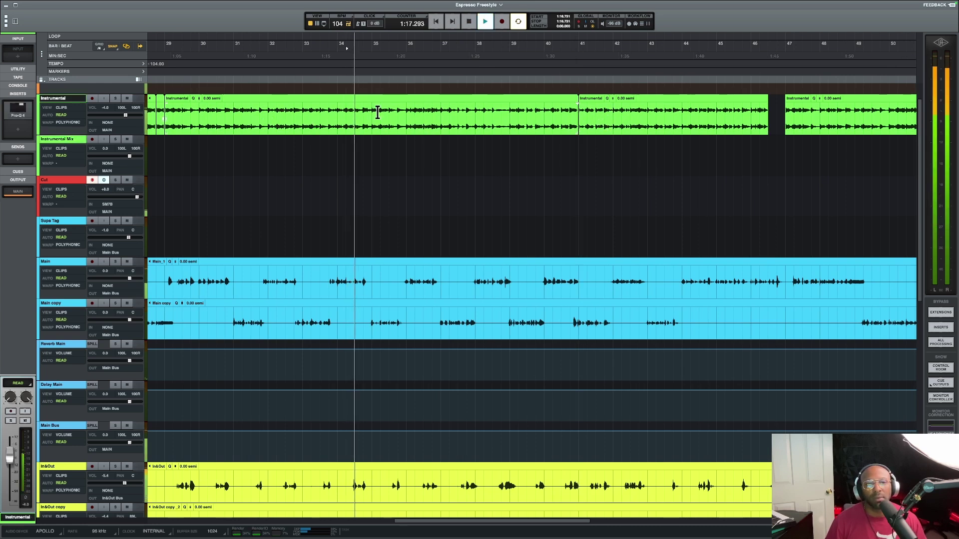
pyautogui.click(424, 111)
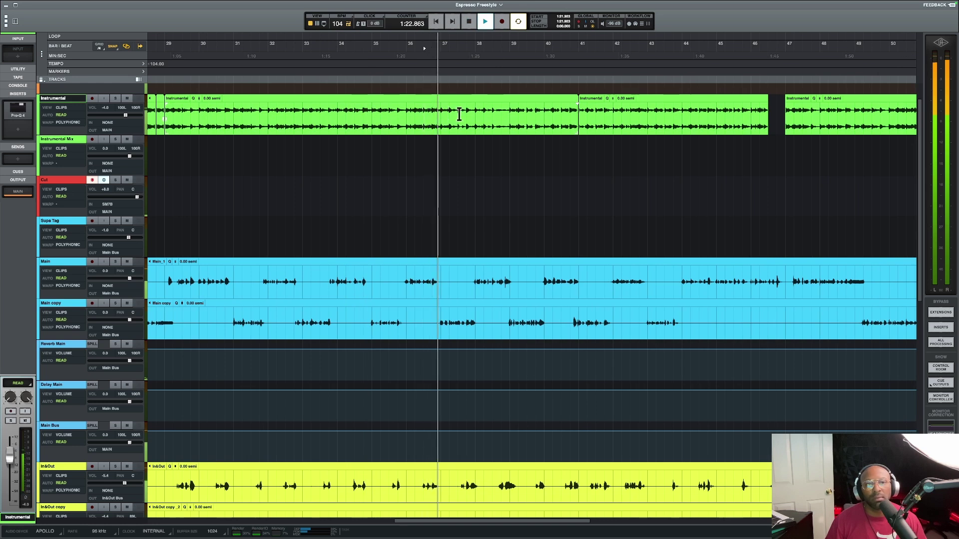
pyautogui.click(493, 111)
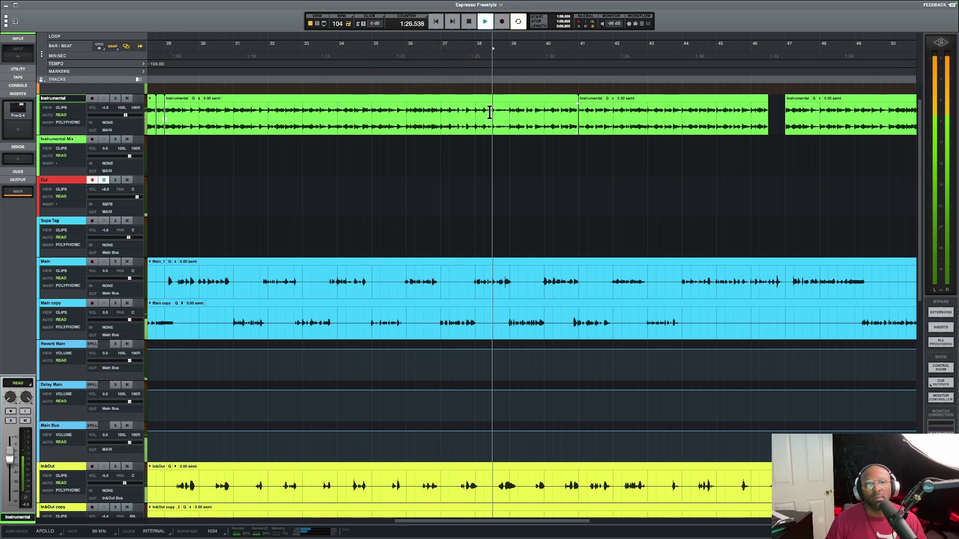
pyautogui.click(538, 111)
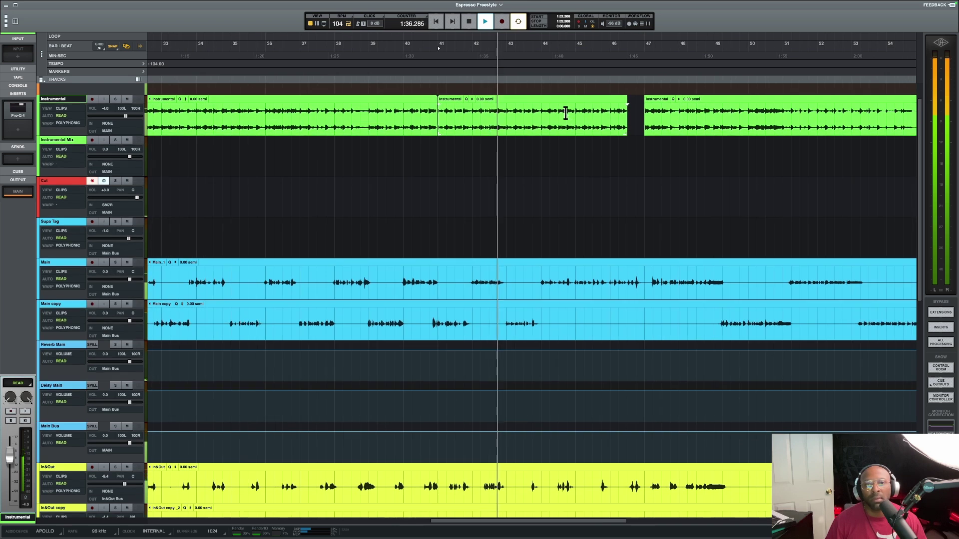
pyautogui.click(573, 112)
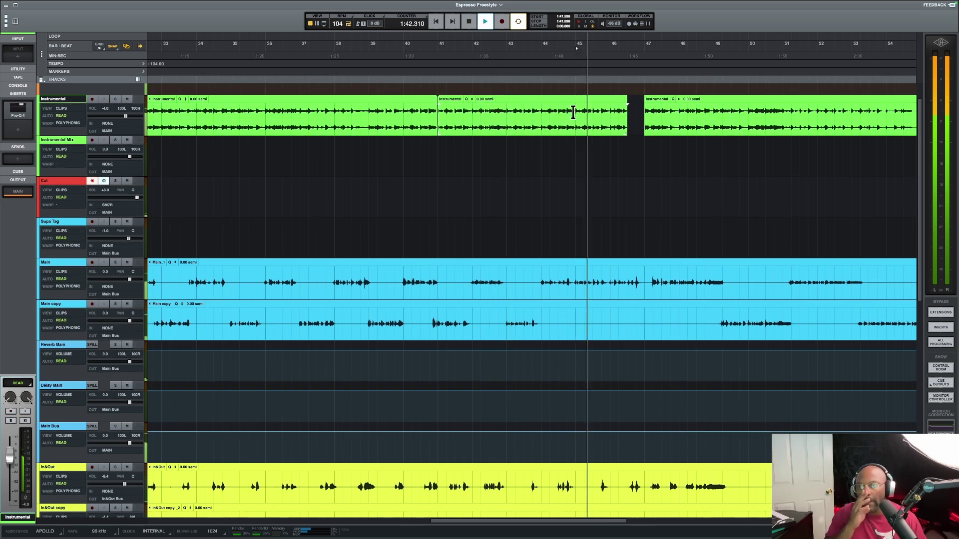
pyautogui.press('space')
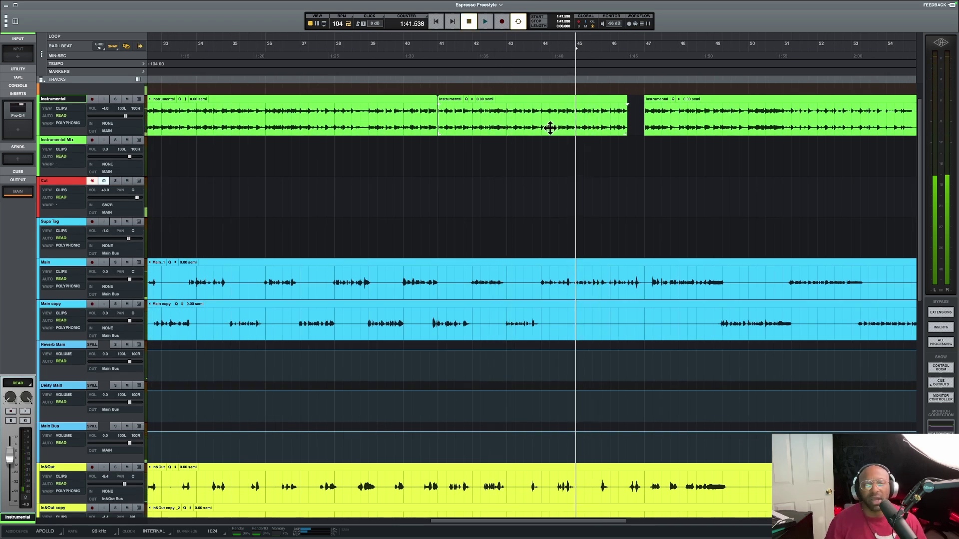
# Place the playhead at 1:44.423, just before the Instrumental gap near bar 46, and examine the surrounding clips
pyautogui.hscroll(5, 510, 155)
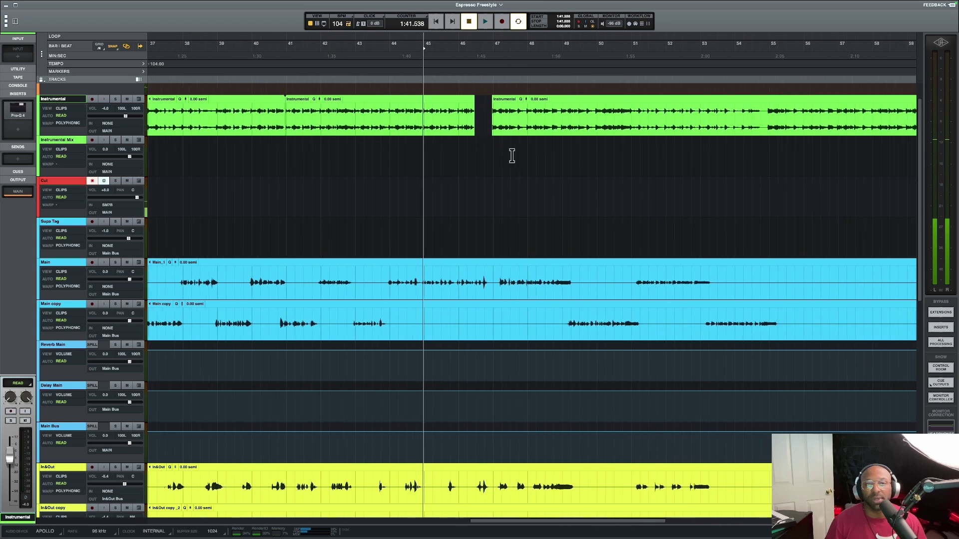
pyautogui.hscroll(1, 512, 156)
pyautogui.click(456, 152)
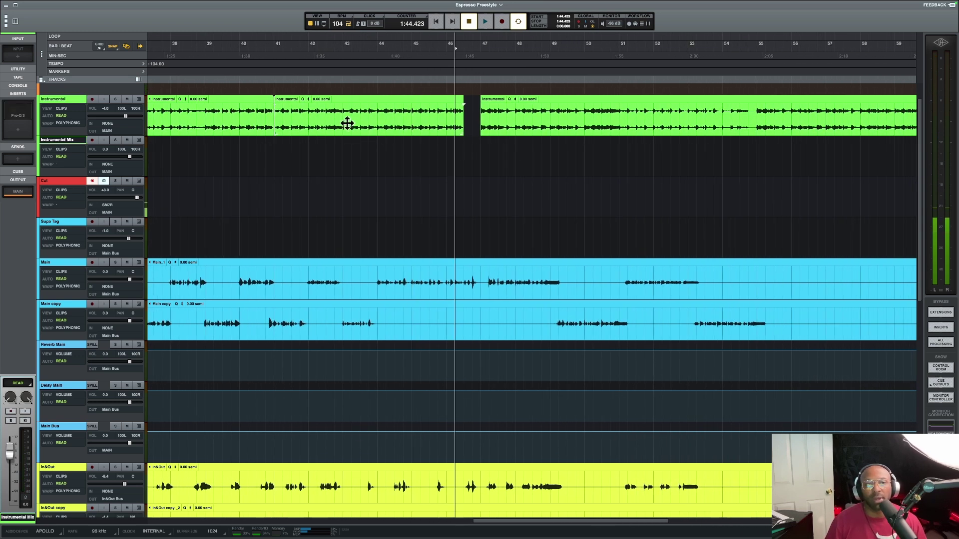
pyautogui.scroll(-3, 396, 130)
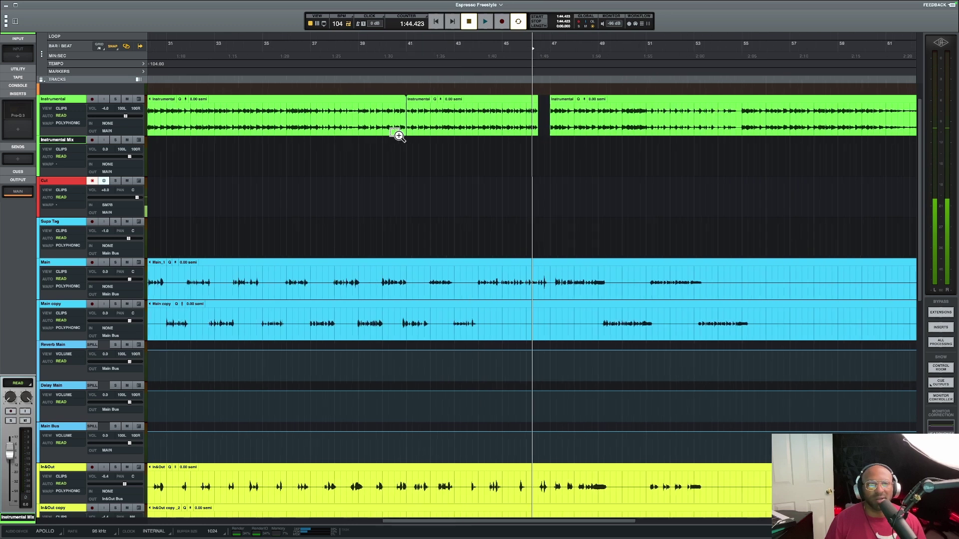
pyautogui.scroll(-1, 399, 135)
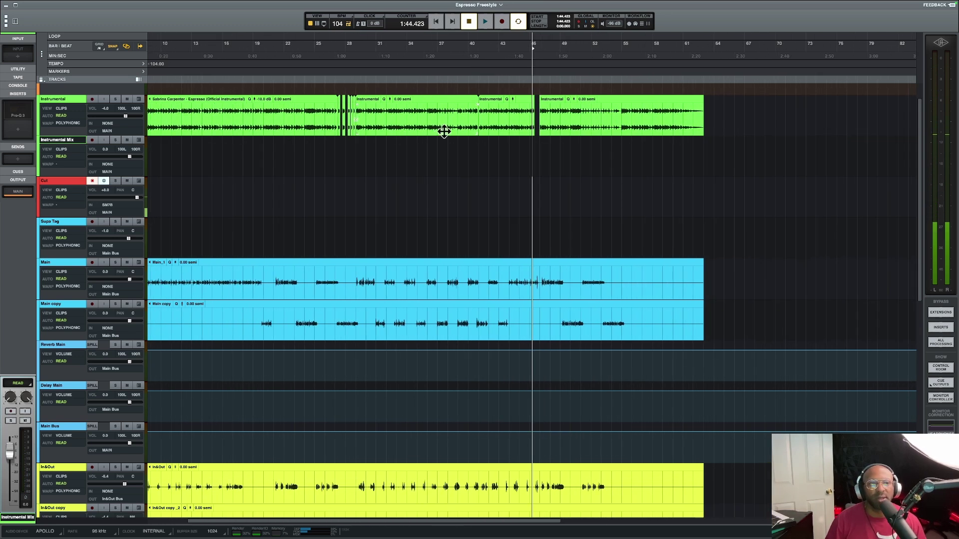
pyautogui.scroll(4, 515, 139)
pyautogui.scroll(2, 515, 139)
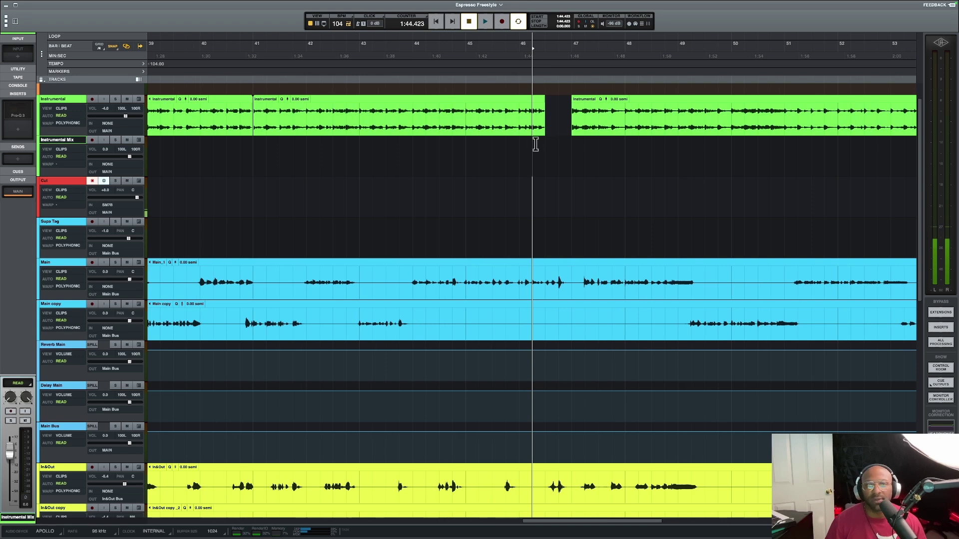
pyautogui.scroll(1, 527, 145)
# Audition the beat drop at the Instrumental gap twice from 1:43.846 and place the playhead inside the gap at 1:45.577
pyautogui.click(517, 145)
pyautogui.press('space')
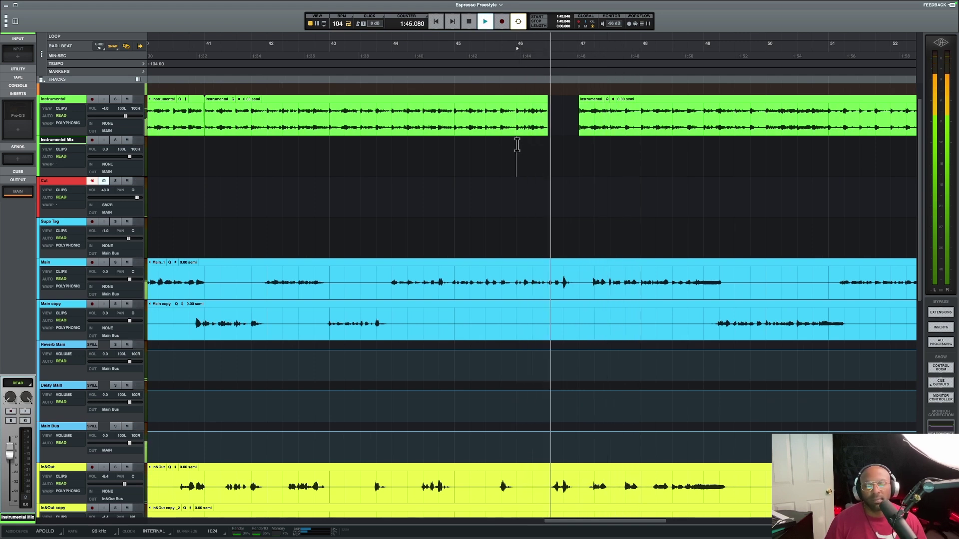
pyautogui.press('space')
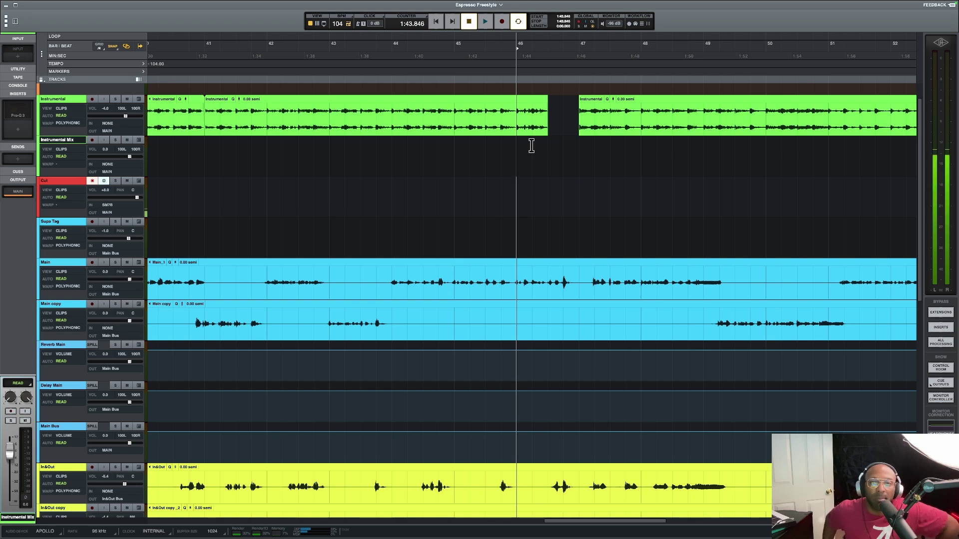
pyautogui.press('space')
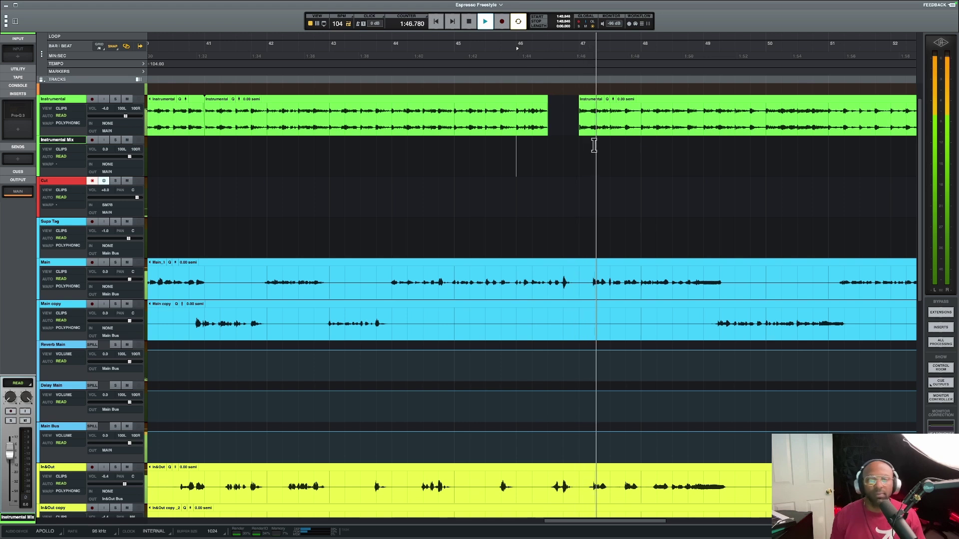
pyautogui.press('space')
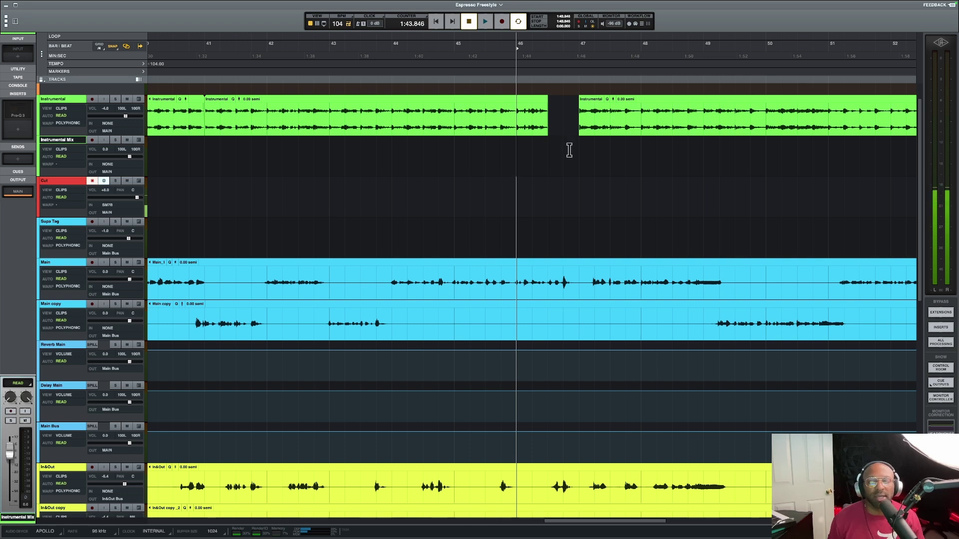
pyautogui.click(568, 150)
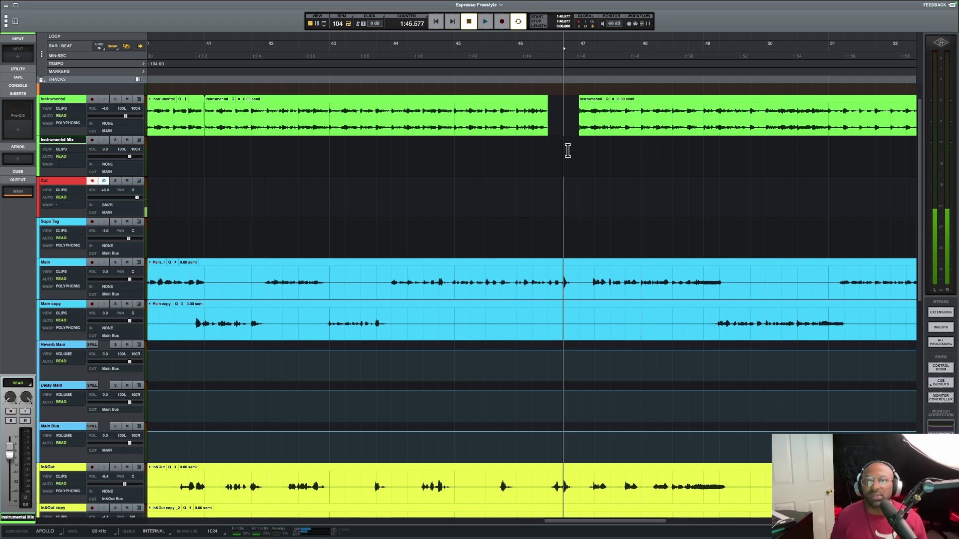
# Review the arrangement from the Instrumental gap to the song's end and return the playhead to 0:00.000
pyautogui.hscroll(10, 582, 145)
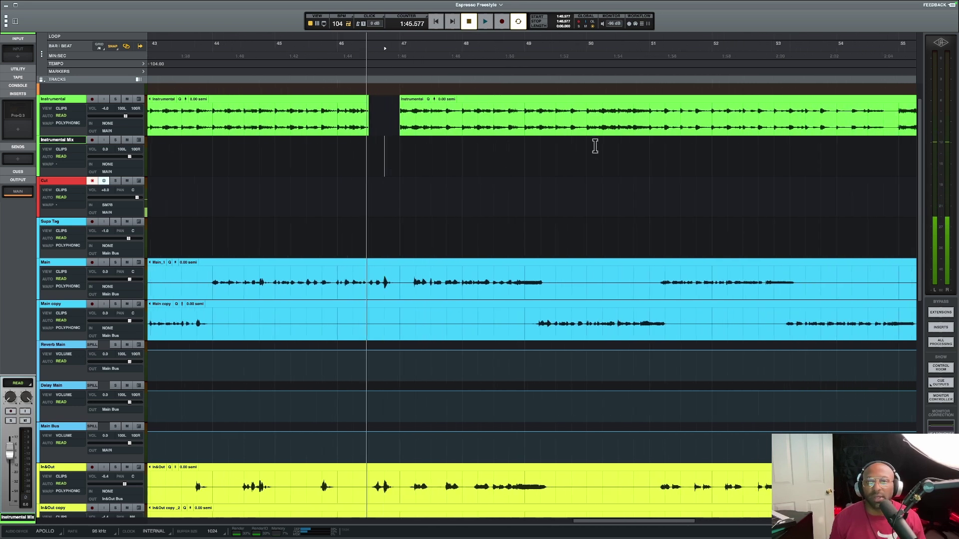
pyautogui.hscroll(4, 591, 148)
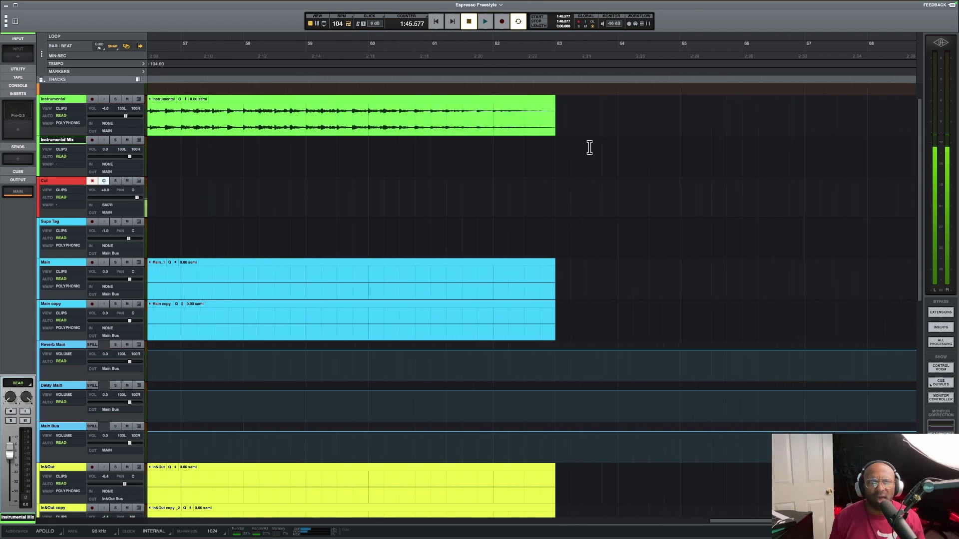
pyautogui.hscroll(-20, 539, 146)
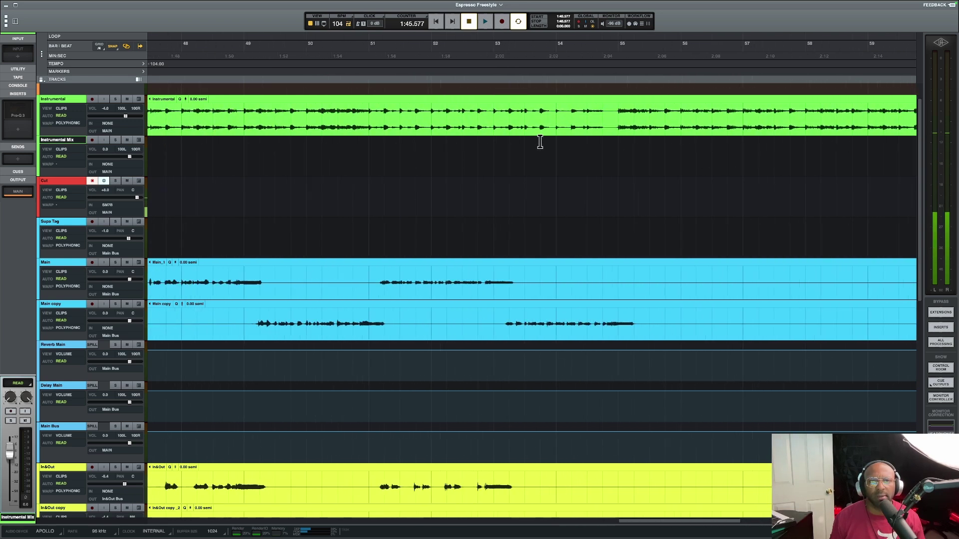
pyautogui.hscroll(-3, 540, 142)
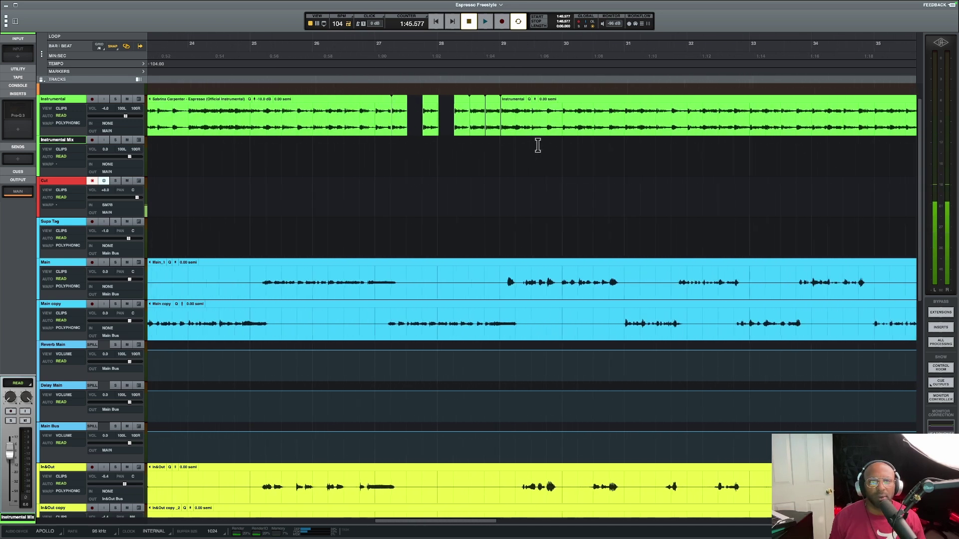
pyautogui.scroll(-10, 512, 158)
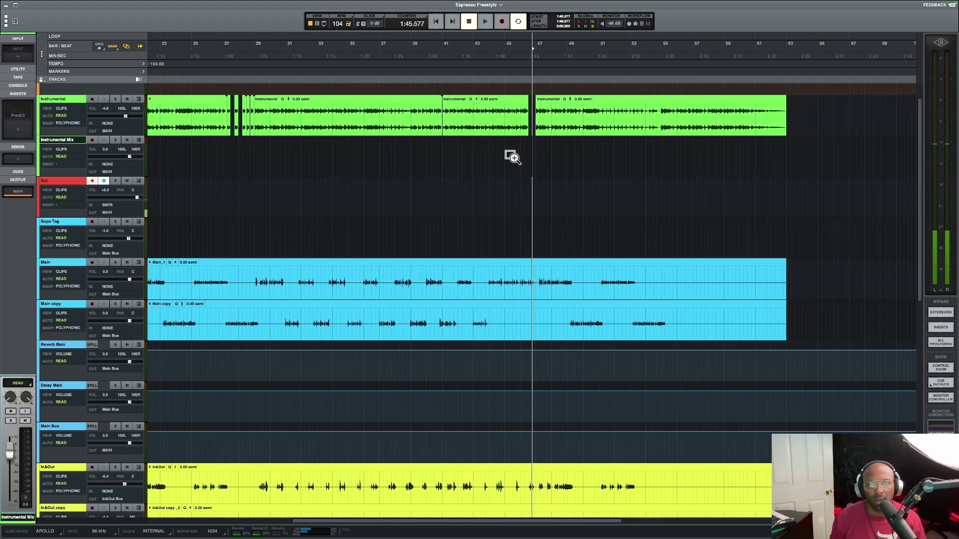
pyautogui.scroll(-1, 483, 152)
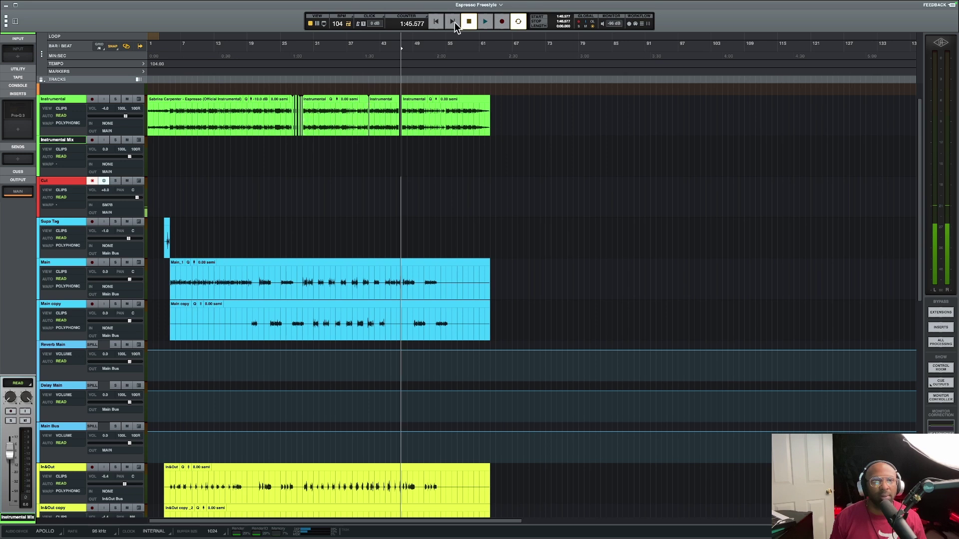
pyautogui.click(435, 21)
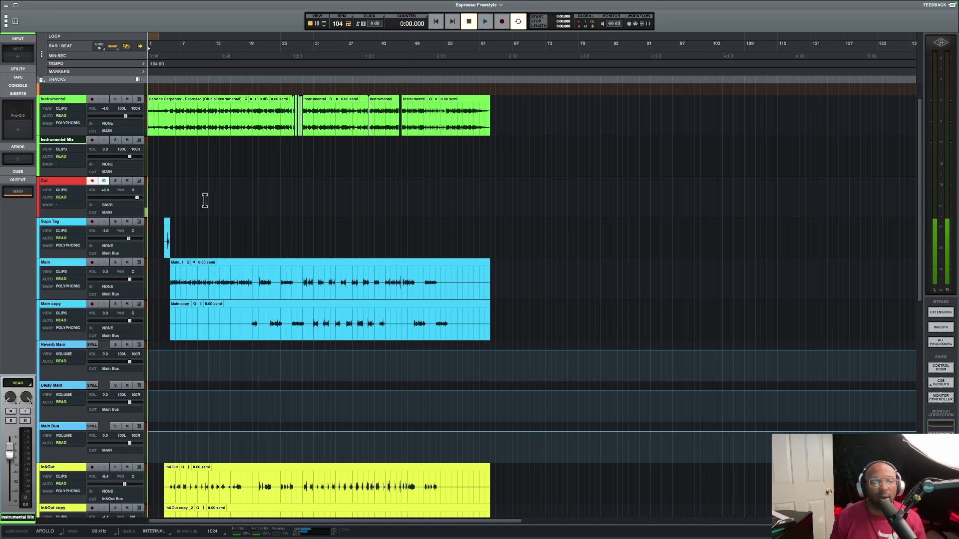
# Audition the Supa Tag clip from 0:07.500 with Cut and Supa Tag soloed, and unsolo Supa Tag
pyautogui.scroll(7, 203, 200)
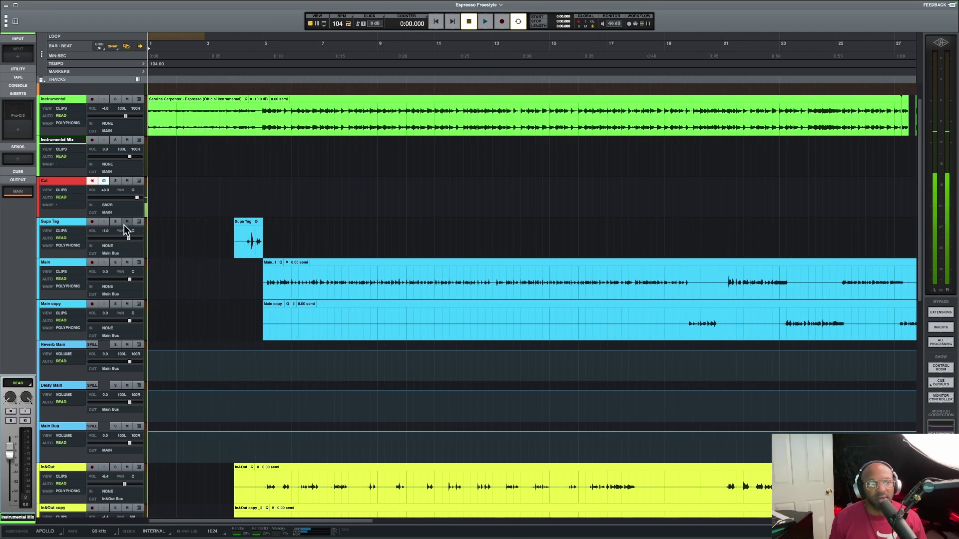
pyautogui.click(116, 181)
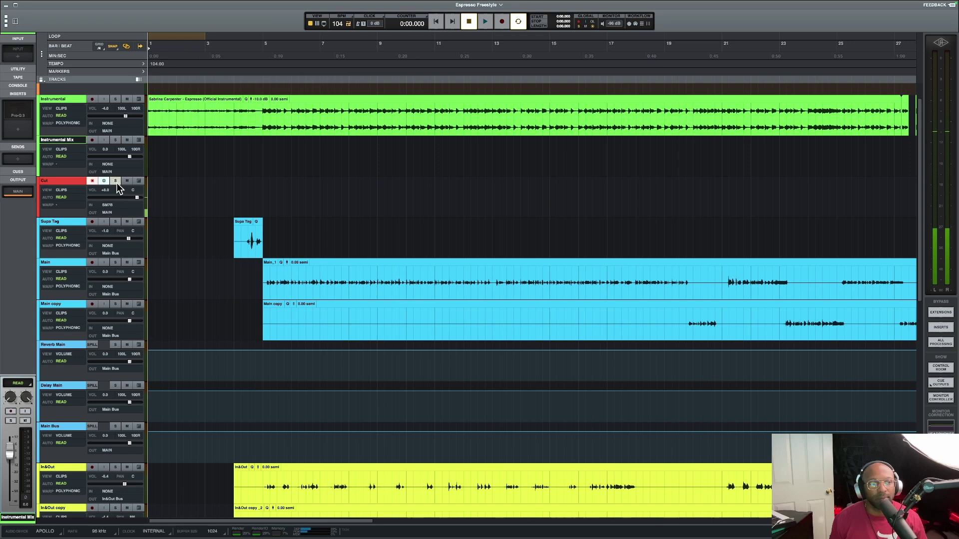
pyautogui.click(116, 222)
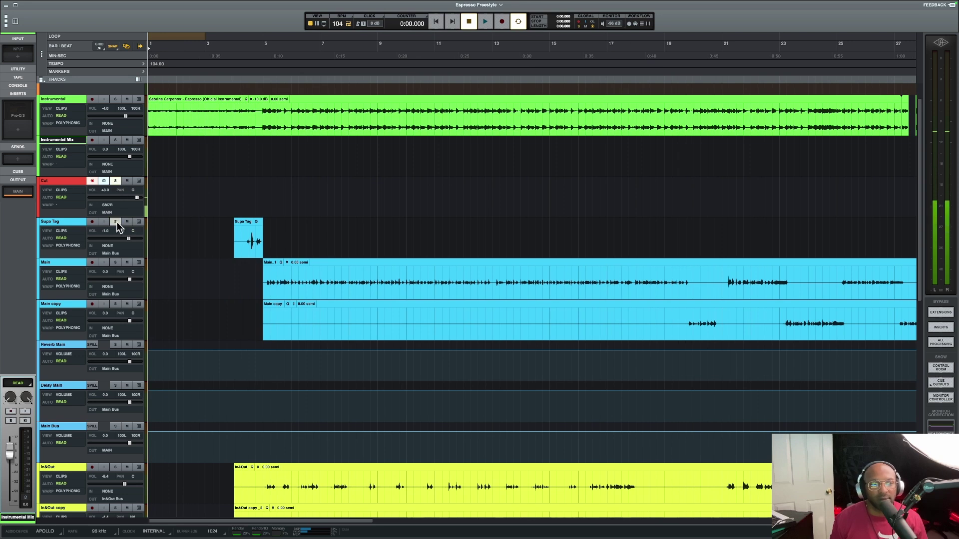
pyautogui.click(244, 227)
pyautogui.press('space')
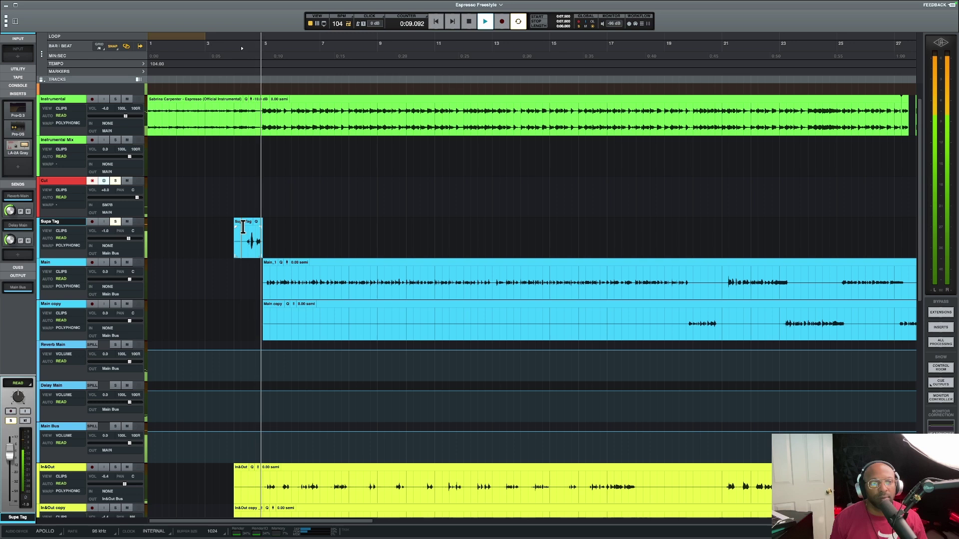
pyautogui.press('space')
pyautogui.click(117, 223)
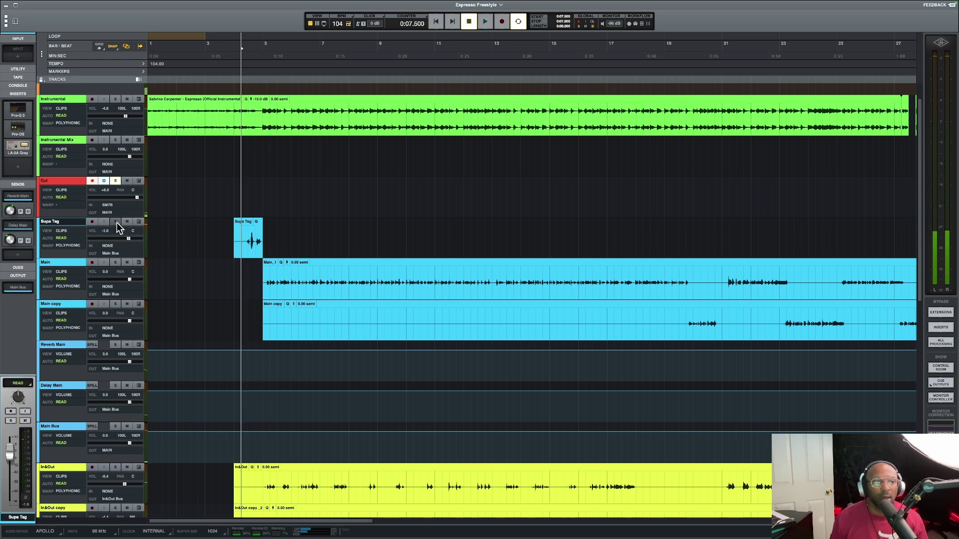
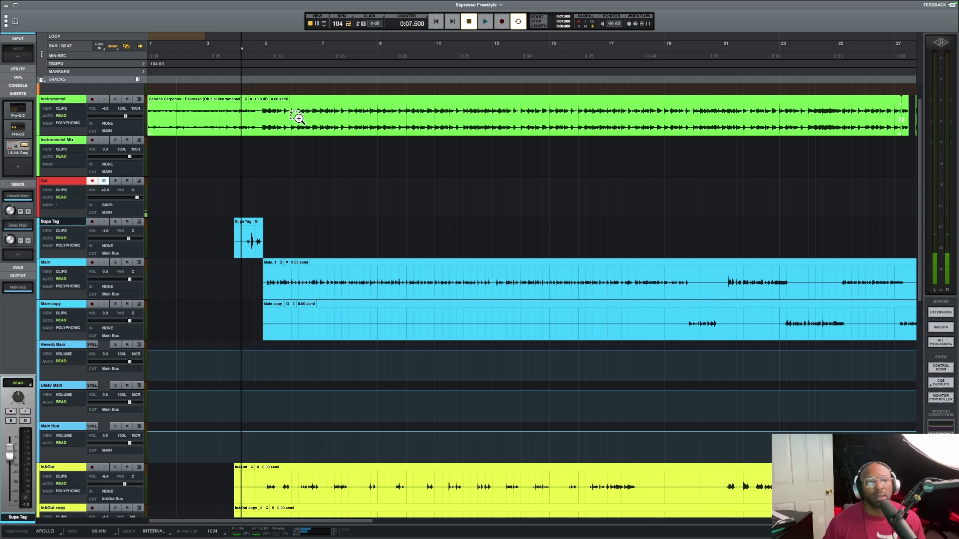
# Review the arrangement and inspect the LA-2A Gray compressor settings on the Main track
pyautogui.scroll(-5, 298, 119)
pyautogui.scroll(5, 299, 118)
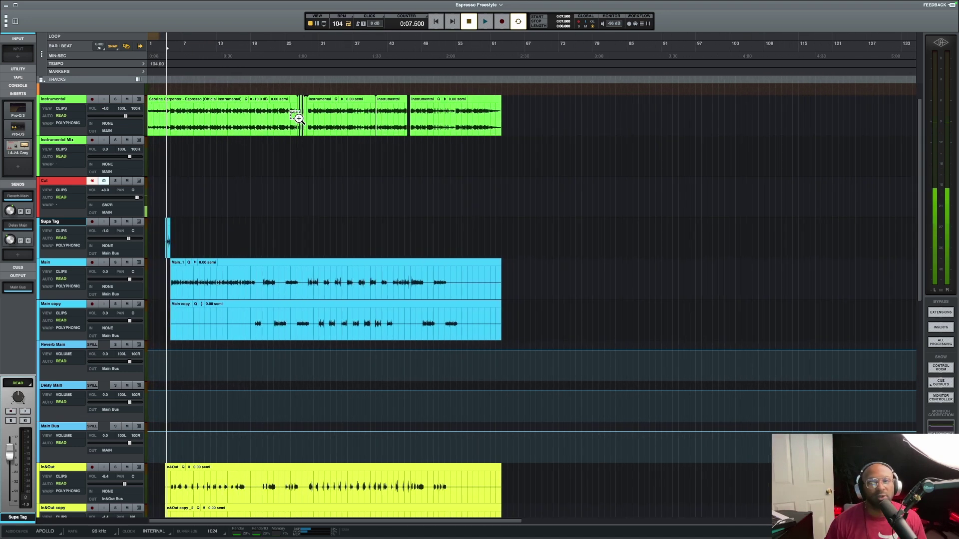
pyautogui.scroll(5, 299, 118)
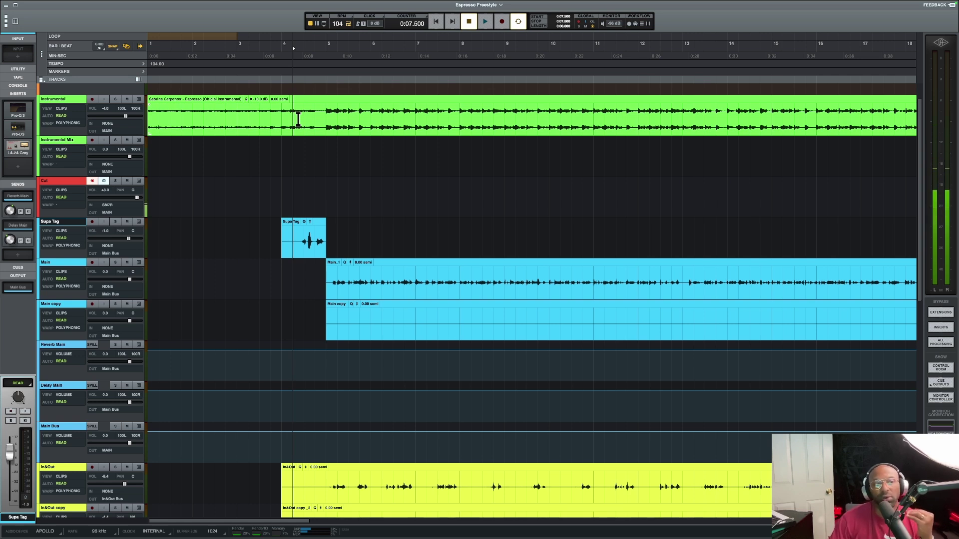
pyautogui.scroll(1, 298, 119)
pyautogui.click(58, 271)
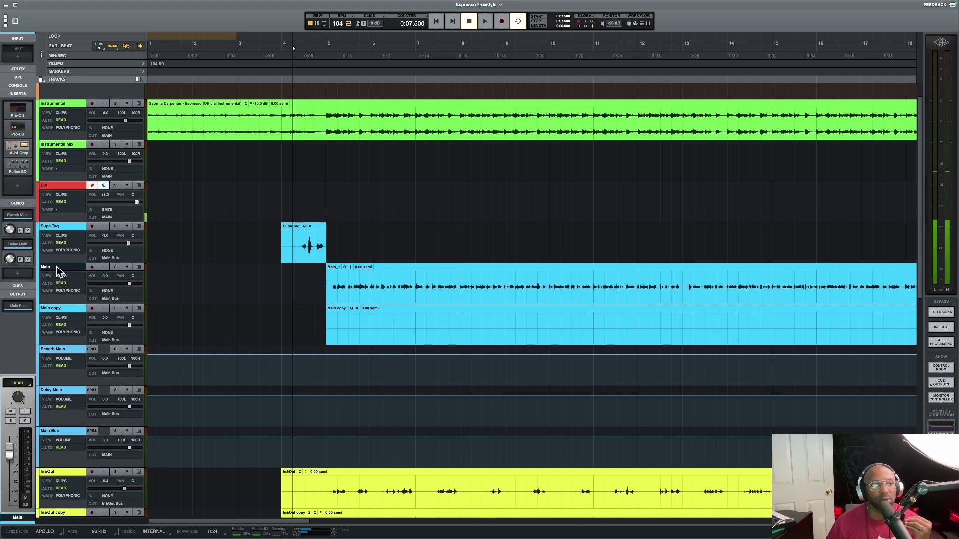
pyautogui.click(21, 146)
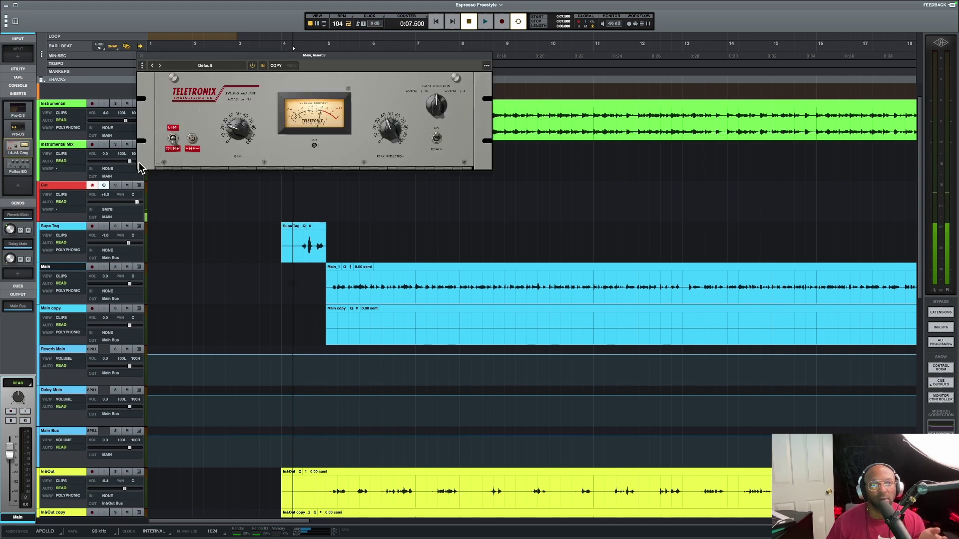
pyautogui.click(142, 56)
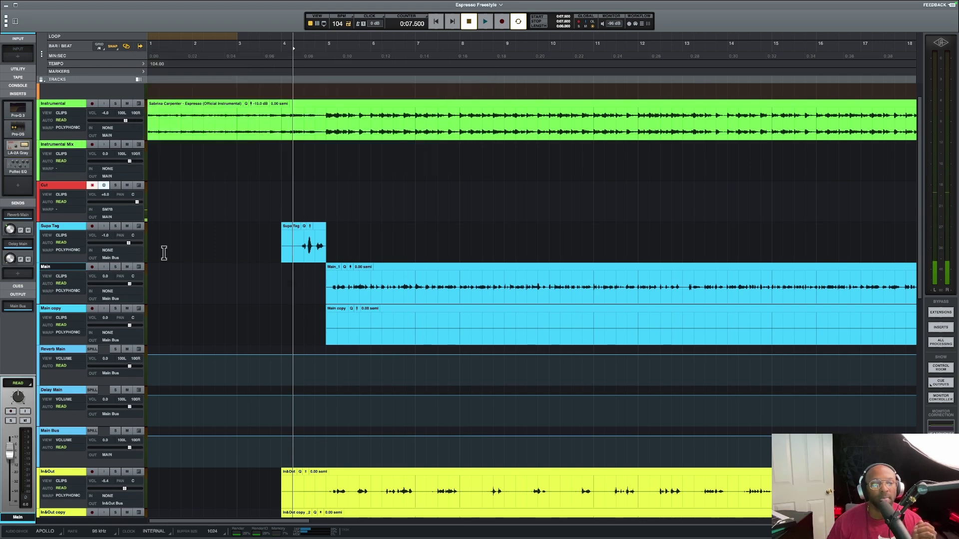
# Inspect the Distressor compressor settings on the Main Bus track and close the plug-in
pyautogui.scroll(-10, 164, 253)
pyautogui.scroll(6, 163, 253)
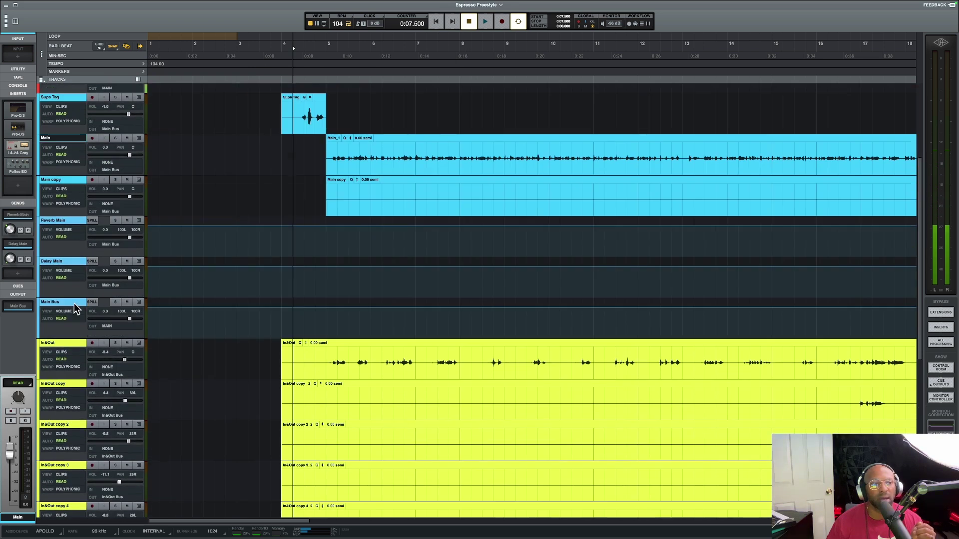
pyautogui.click(74, 303)
pyautogui.click(18, 129)
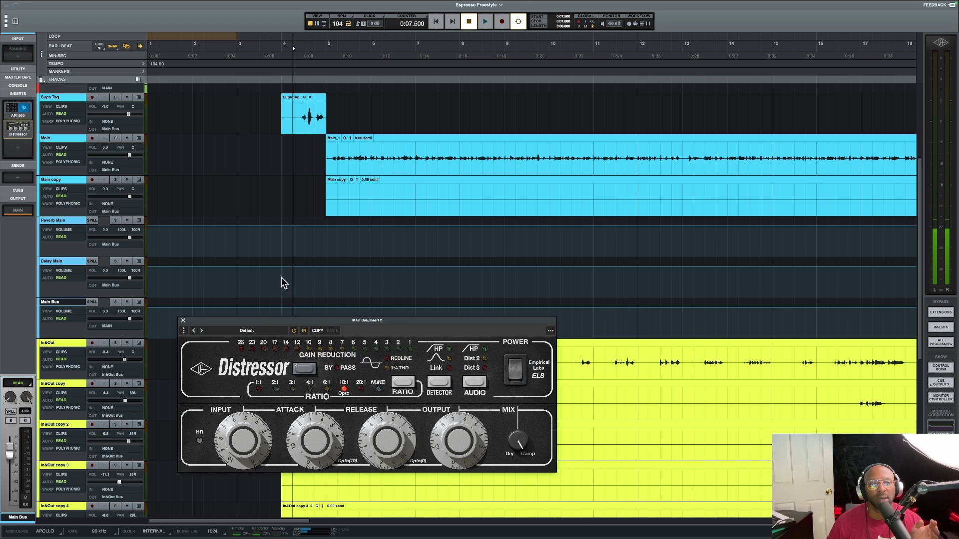
pyautogui.moveTo(265, 320); pyautogui.dragTo(367, 223)
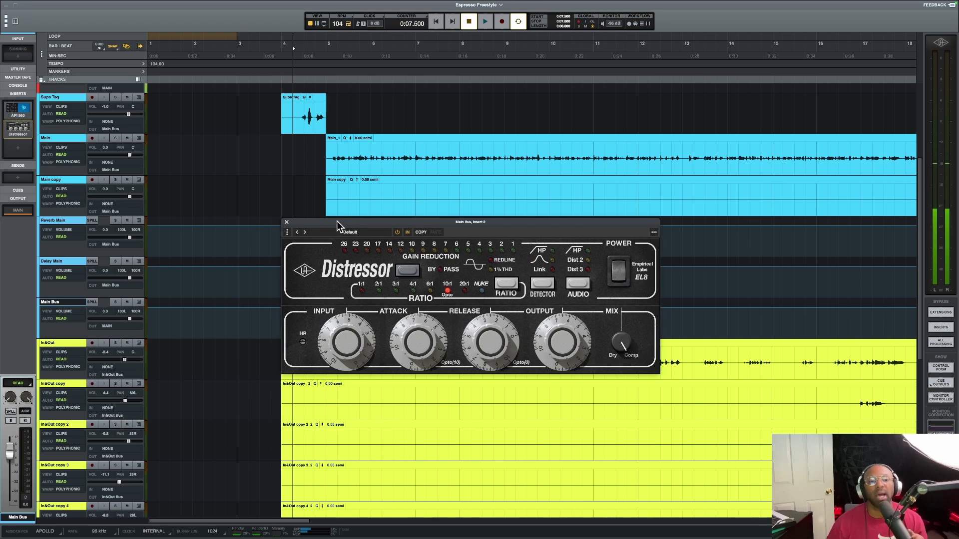
pyautogui.click(286, 223)
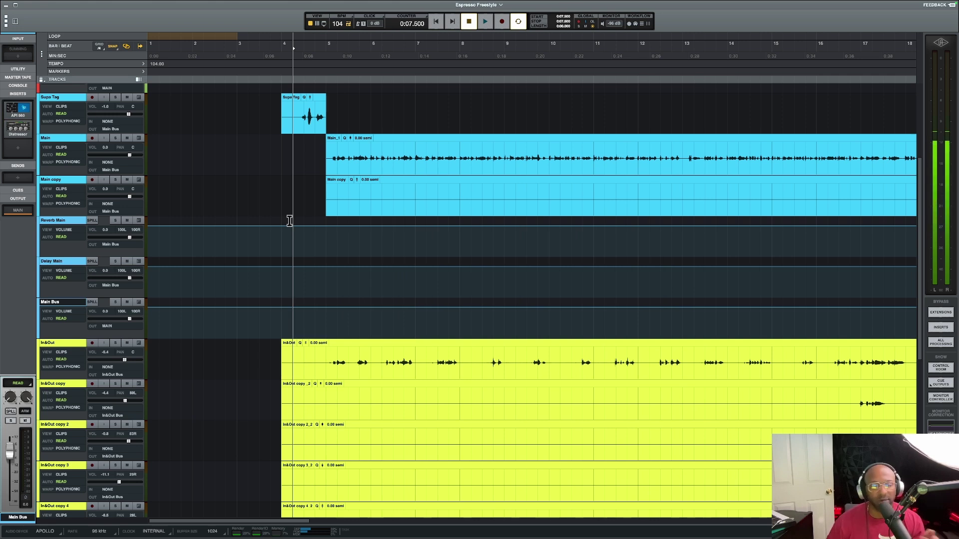
# Examine the LA-2A Gray compressor on the Main vocal track again and close it
pyautogui.click(71, 140)
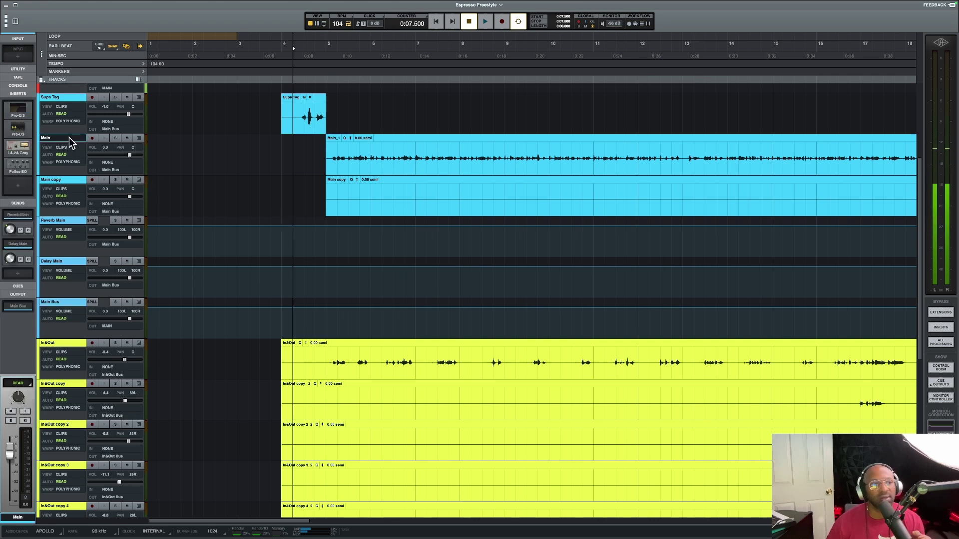
pyautogui.click(30, 149)
pyautogui.moveTo(217, 56); pyautogui.dragTo(331, 220)
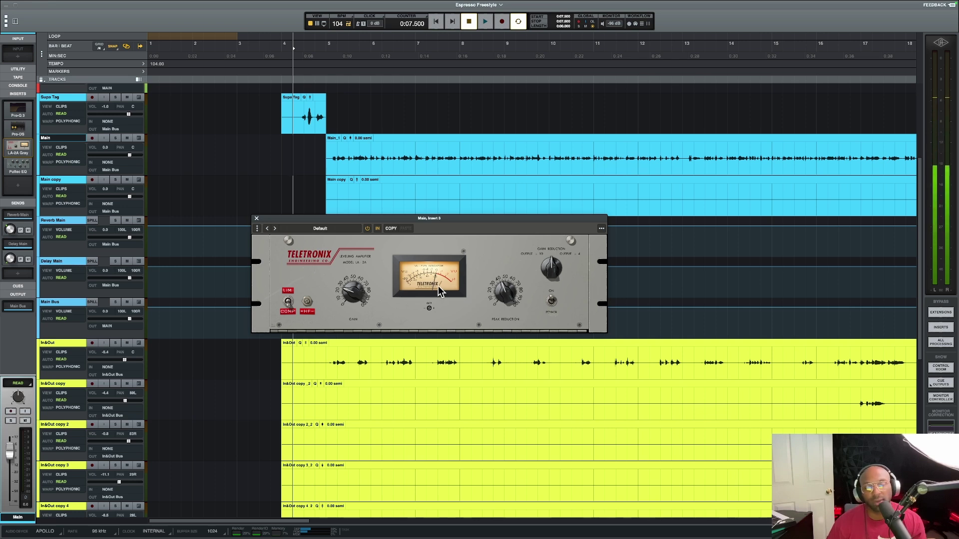
pyautogui.click(257, 219)
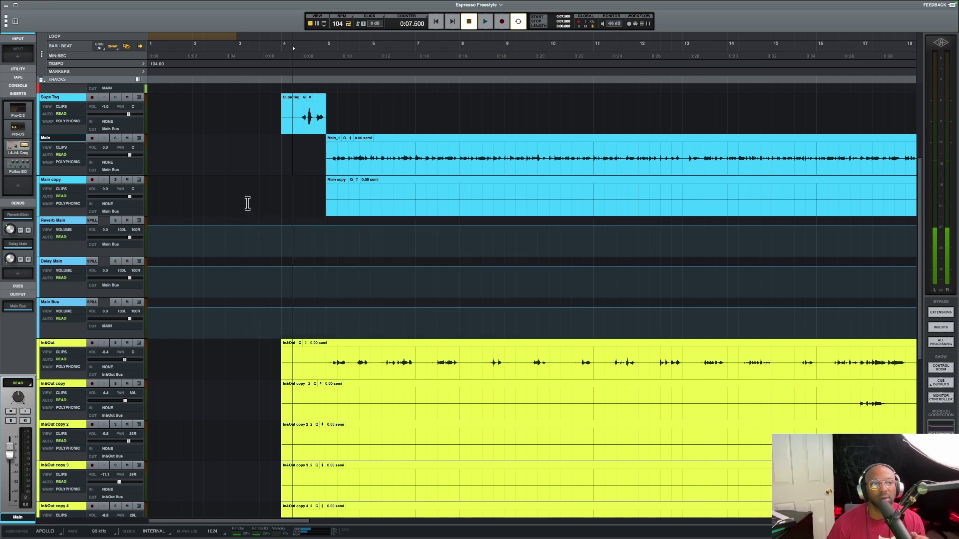
# Review the whole arrangement from the Instrumental track through the Main vocals to the In&Out Bus
pyautogui.scroll(1, 250, 208)
pyautogui.scroll(3, 248, 203)
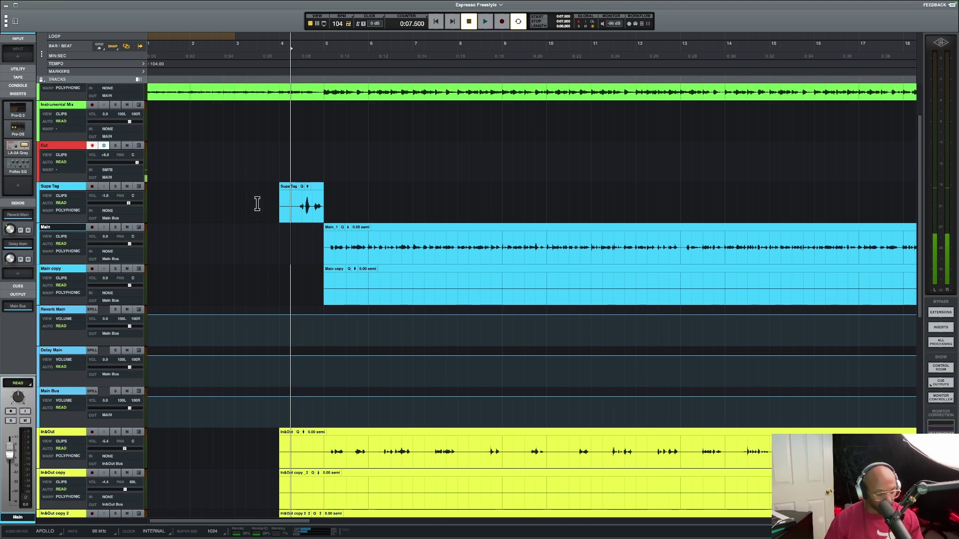
pyautogui.scroll(-3, 258, 203)
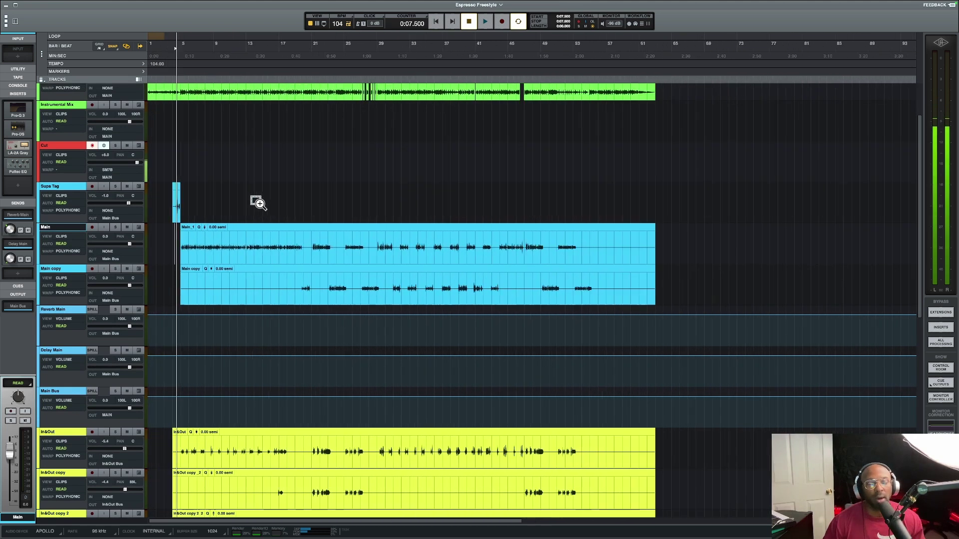
pyautogui.scroll(3, 259, 206)
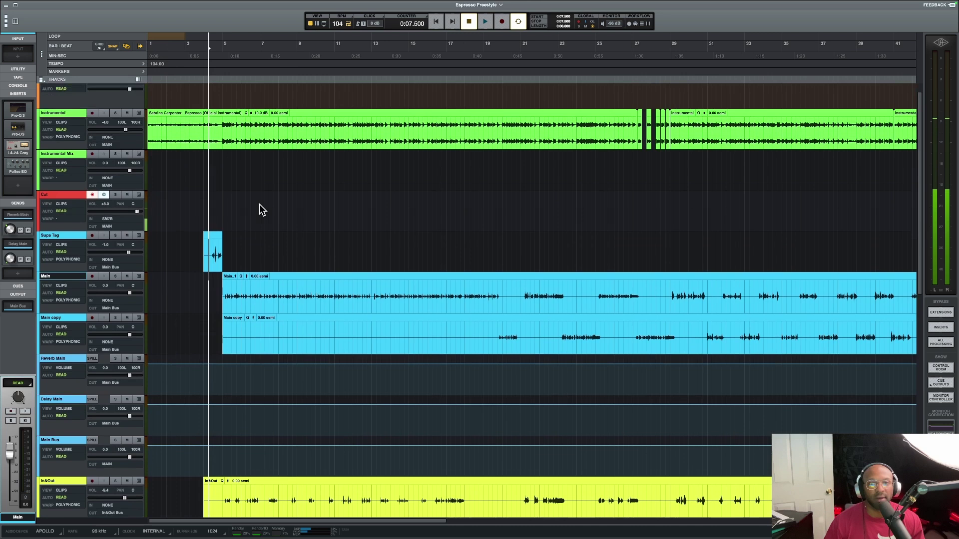
pyautogui.scroll(-4, 259, 204)
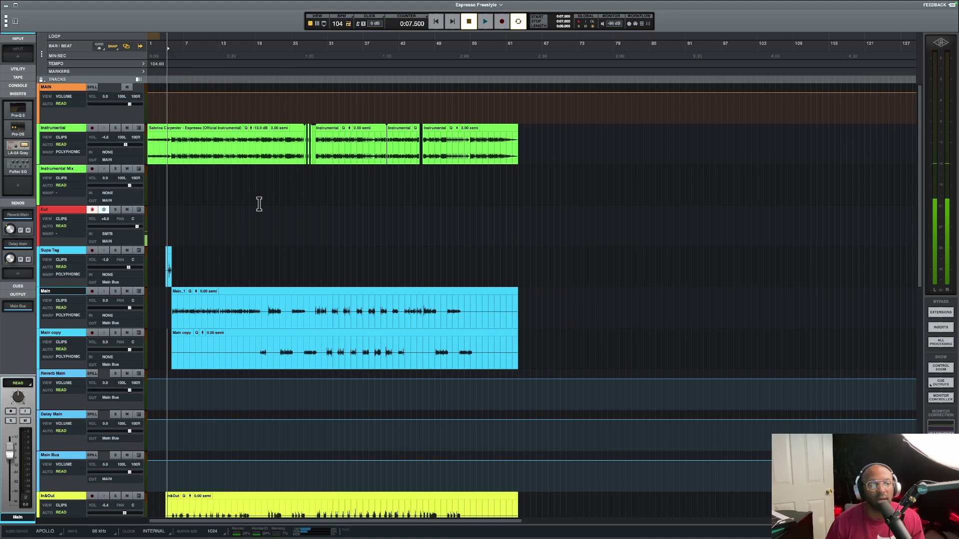
pyautogui.scroll(-12, 259, 204)
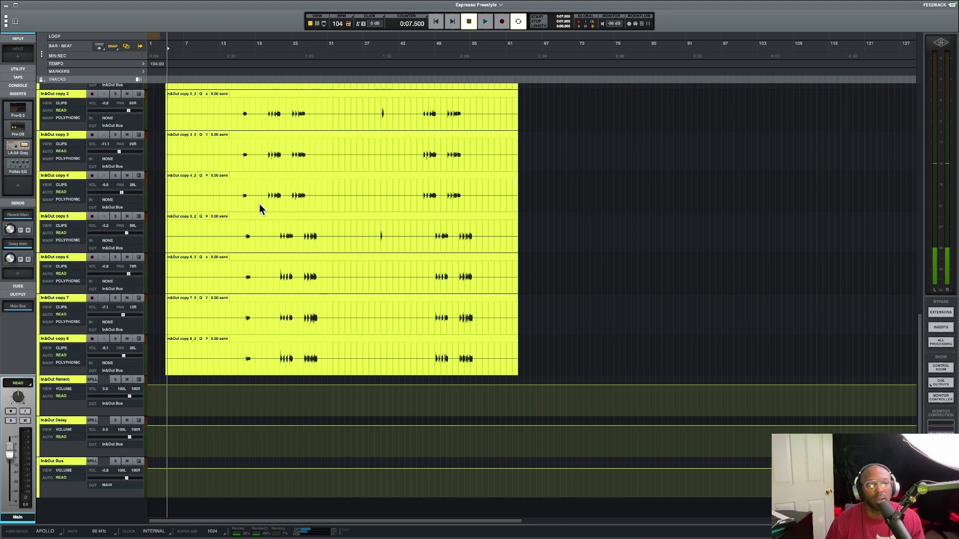
pyautogui.scroll(8, 259, 204)
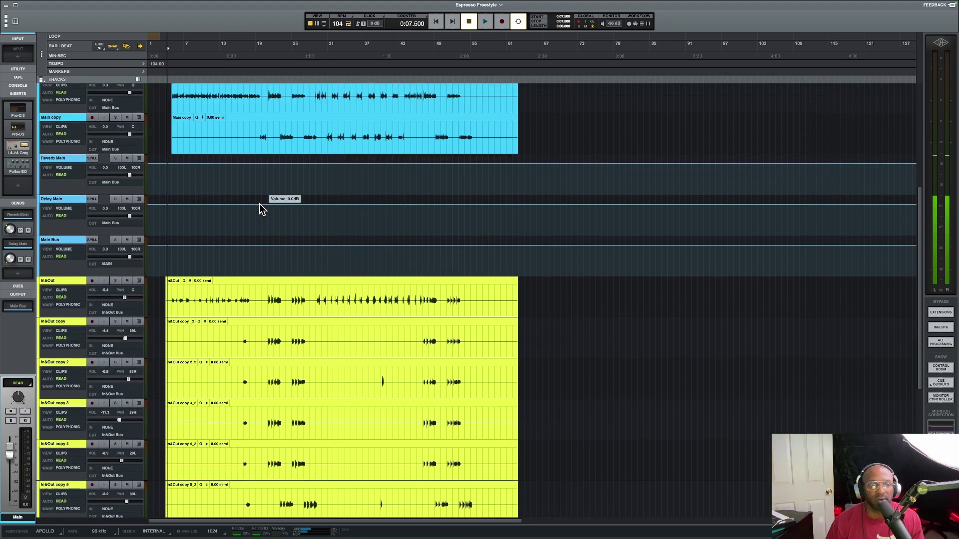
pyautogui.scroll(5, 259, 204)
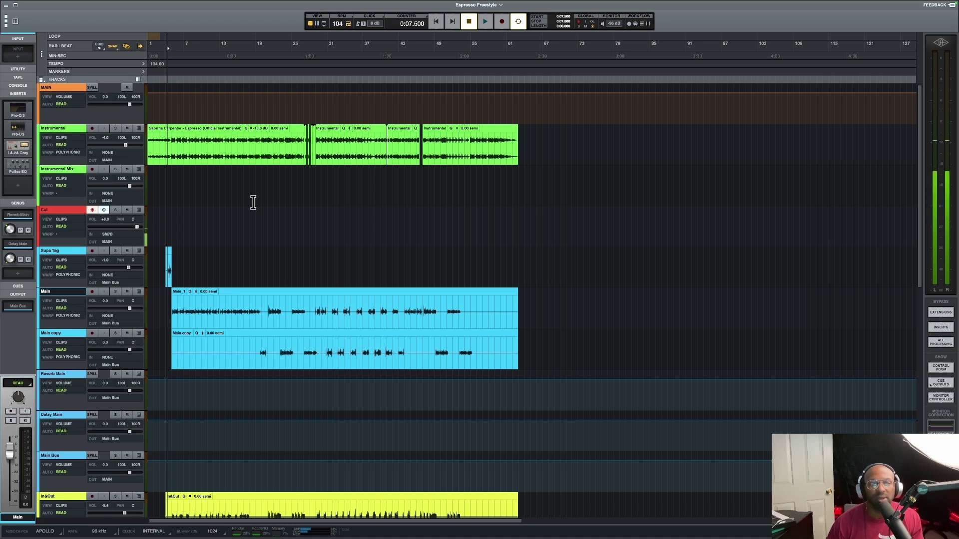
# Place the playhead at 0:12.692 on the Cut track and set the snap grid to Bar
pyautogui.click(180, 220)
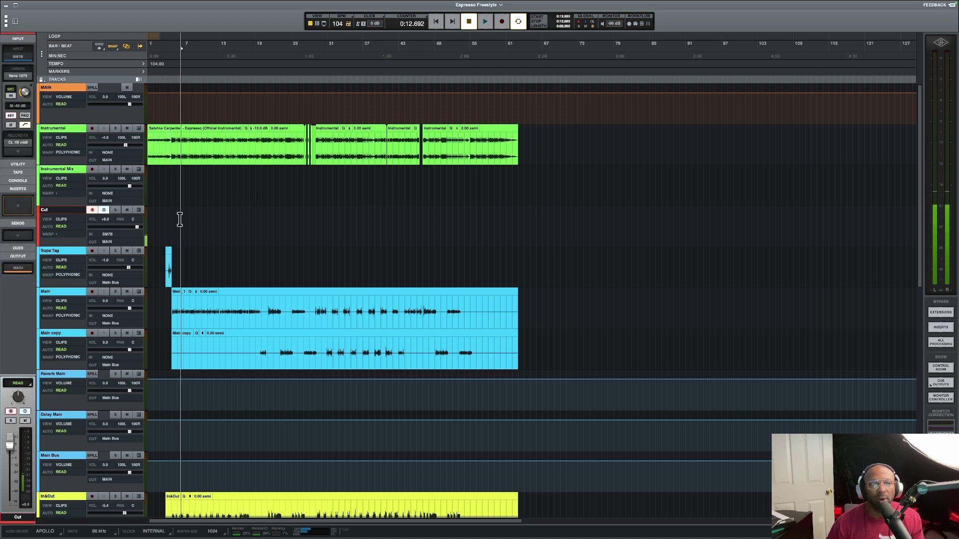
pyautogui.click(100, 47)
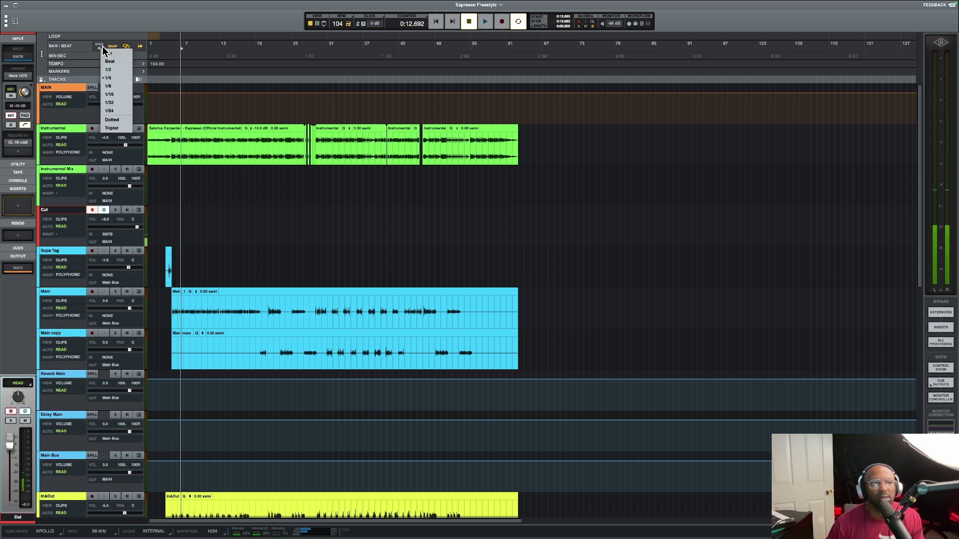
pyautogui.click(109, 55)
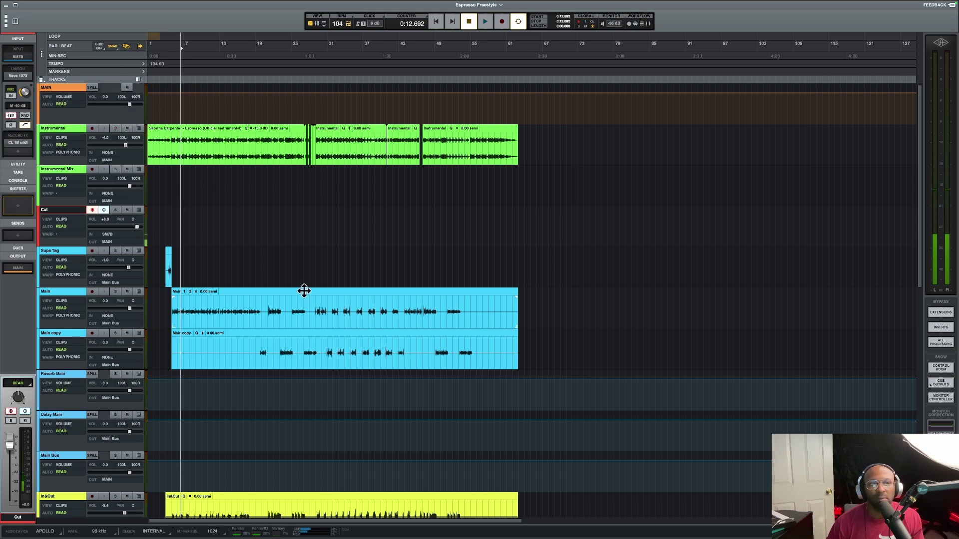
# Place the playhead at 0:57.692 near the Instrumental cuts, and move it to 0:09.231 where the Main vocal clips begin
pyautogui.click(303, 206)
pyautogui.click(297, 207)
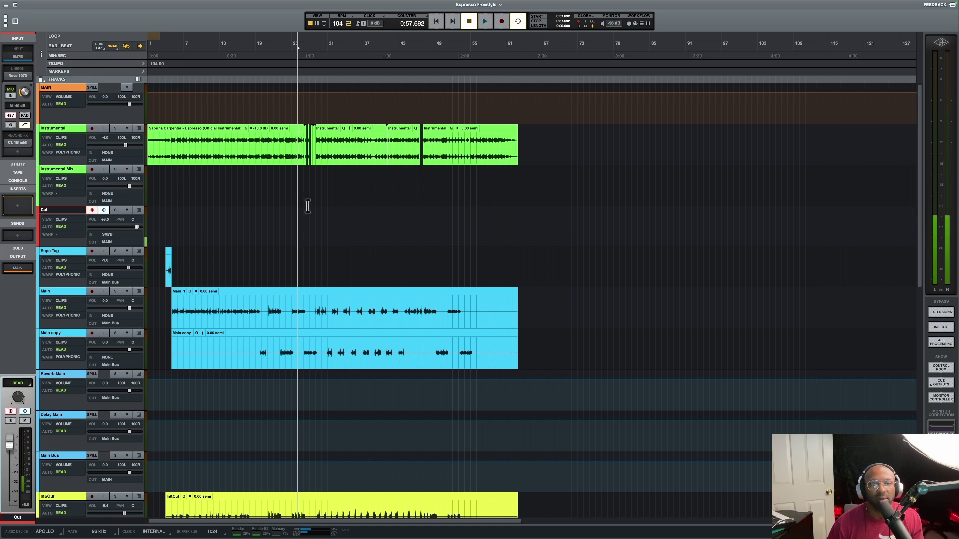
pyautogui.press('super+equal')
pyautogui.press('super+equal')
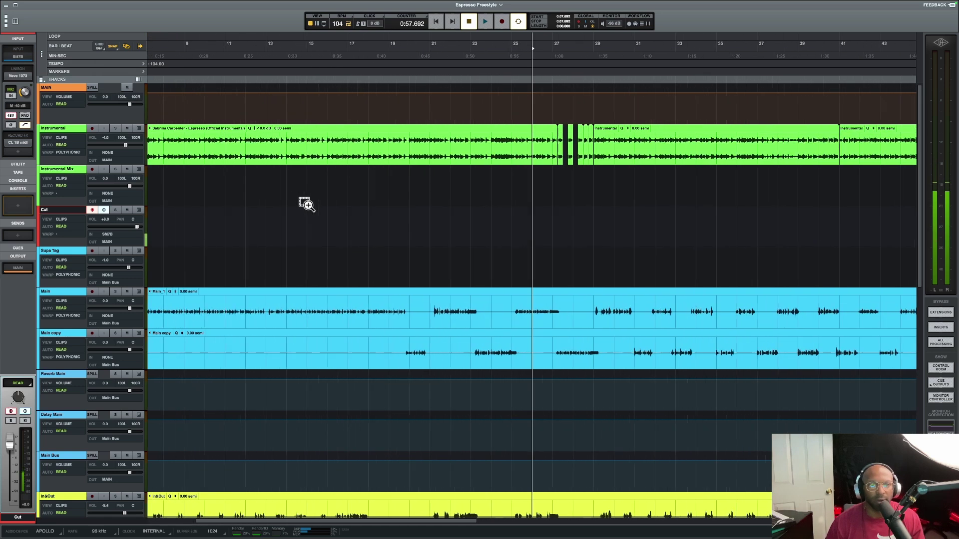
pyautogui.hscroll(-10, 307, 206)
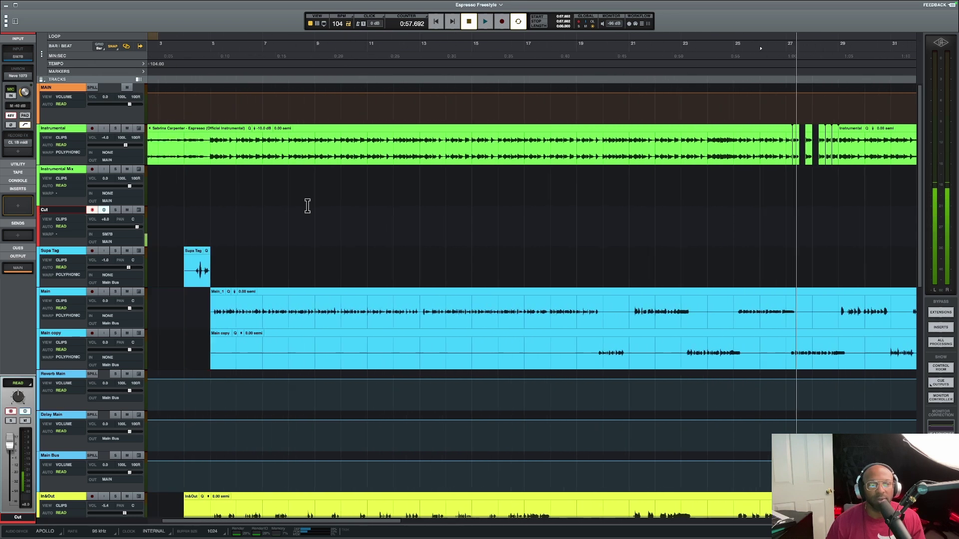
pyautogui.click(262, 213)
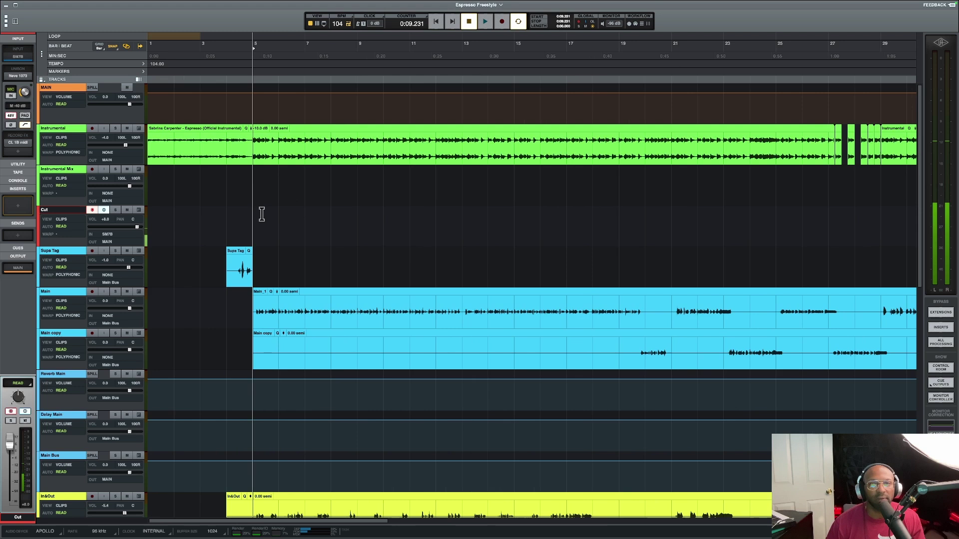